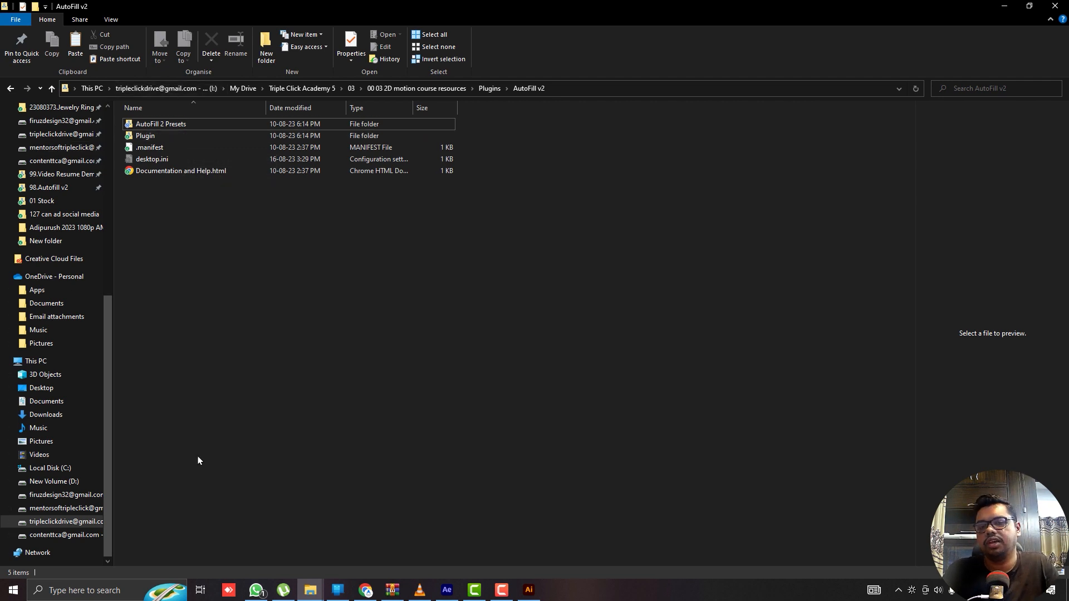
# Step: Look through the AutoFill v2 resources: the Plugin folder's win subfolder and the AutoFill 2 Presets folder
pyautogui.click(163, 135)
pyautogui.doubleClick(163, 135)
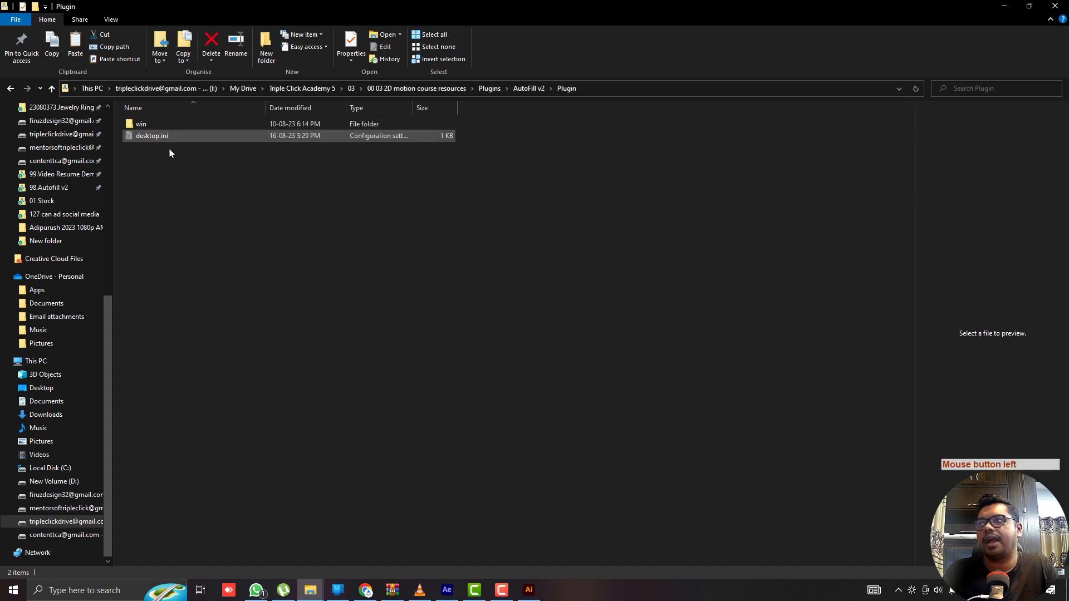
pyautogui.click(155, 123)
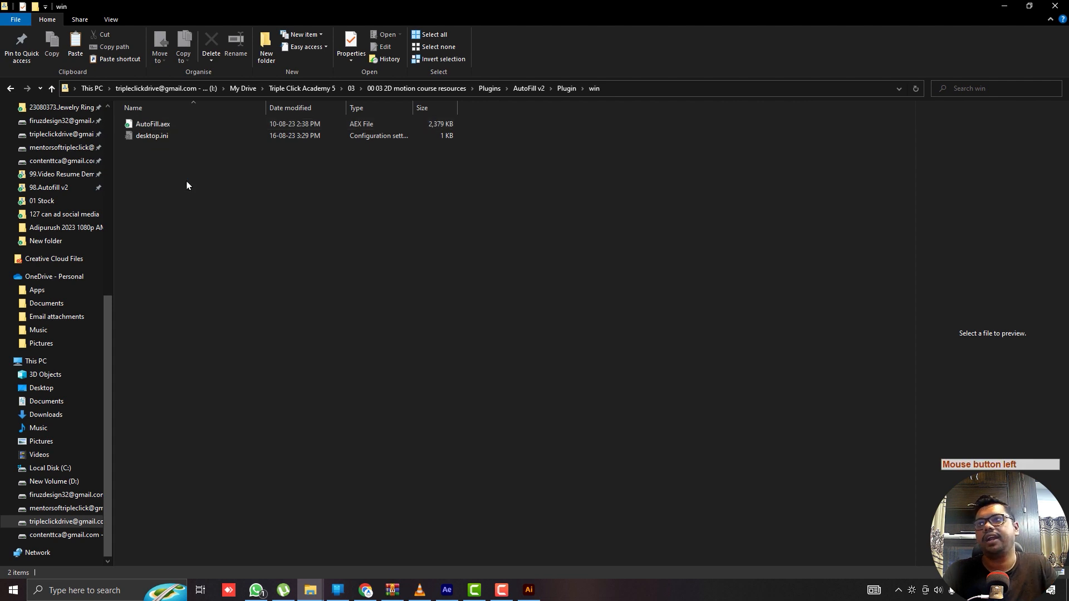
pyautogui.click(526, 88)
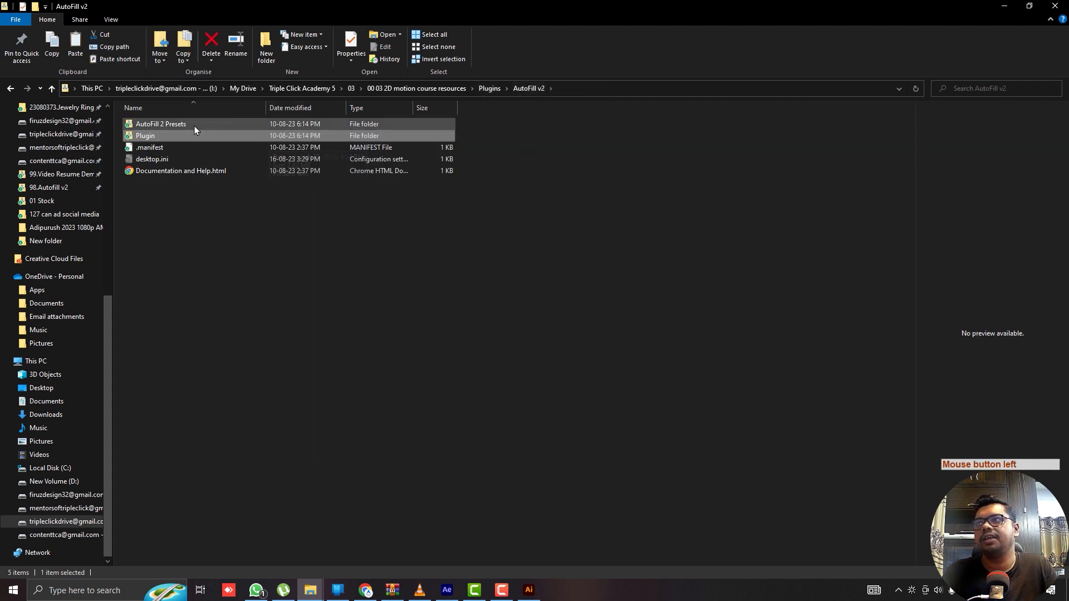
pyautogui.doubleClick(185, 123)
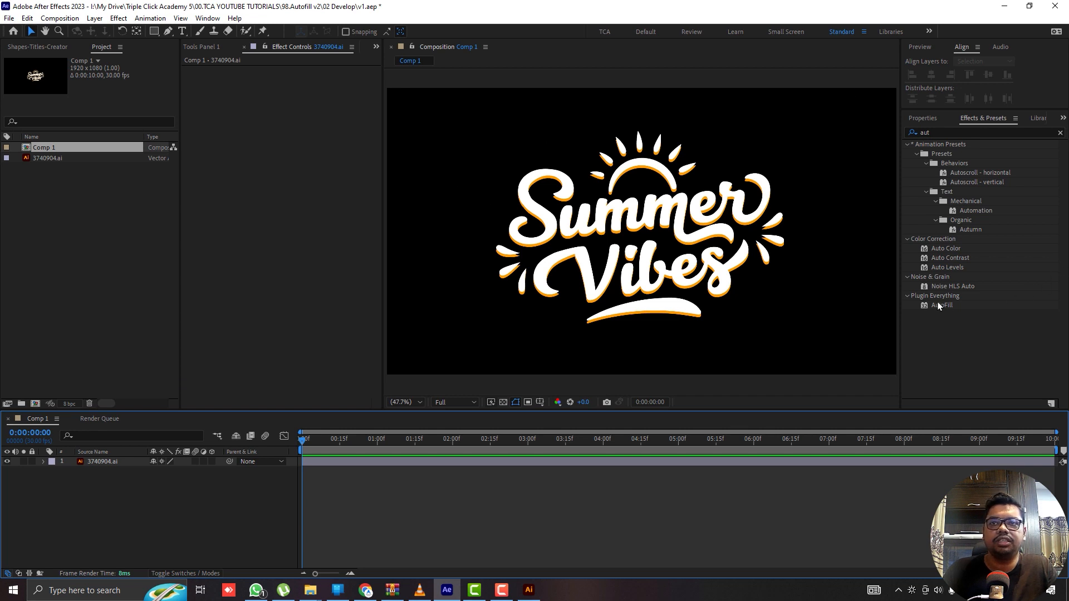
# Step: Apply the AutoFill effect to the Summer Vibes artwork and place its growth point at the upper tip of the S, about (527, 318)
pyautogui.moveTo(942, 305); pyautogui.dragTo(612, 219)
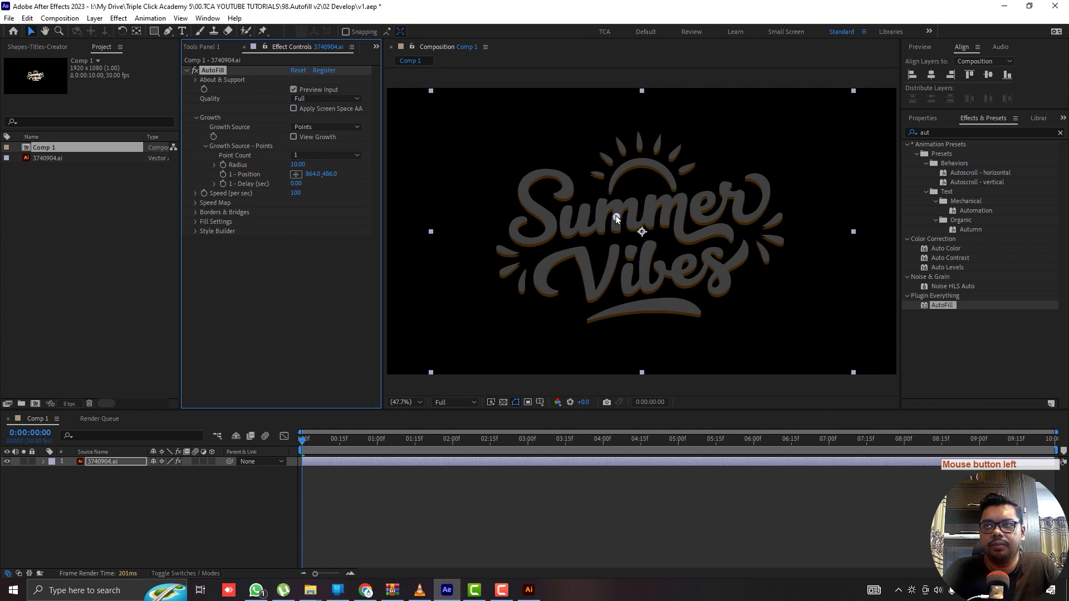
pyautogui.moveTo(617, 217); pyautogui.dragTo(527, 173)
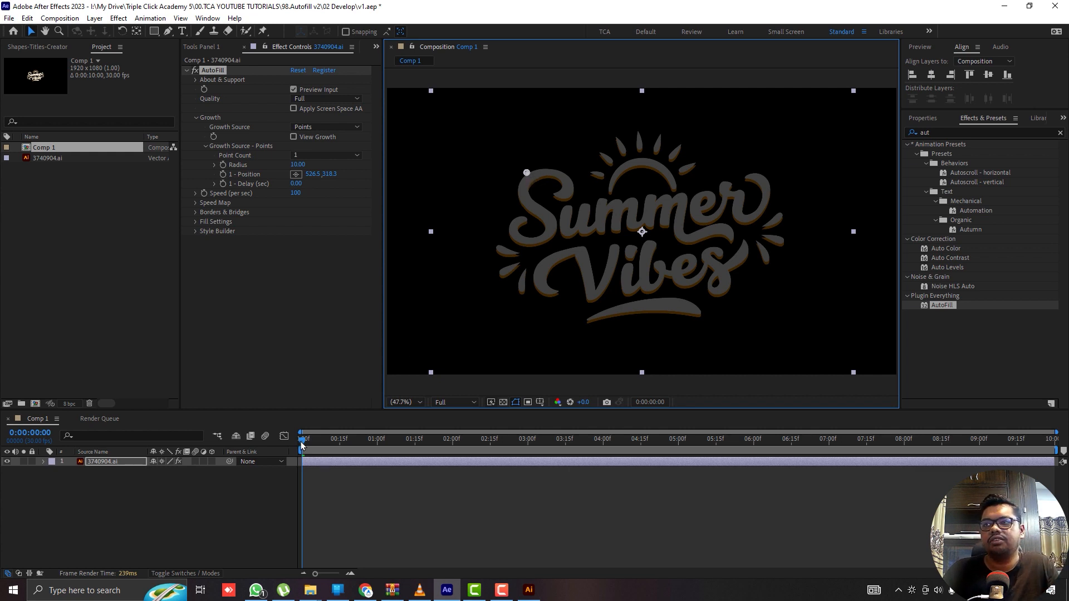
# Step: Preview the AutoFill growth animation from the start of Comp 1 and return the playhead to 0:00
pyautogui.moveTo(302, 444)
pyautogui.mouseDown()
pyautogui.moveTo(372, 448)
pyautogui.moveTo(300, 446)
pyautogui.mouseUp()
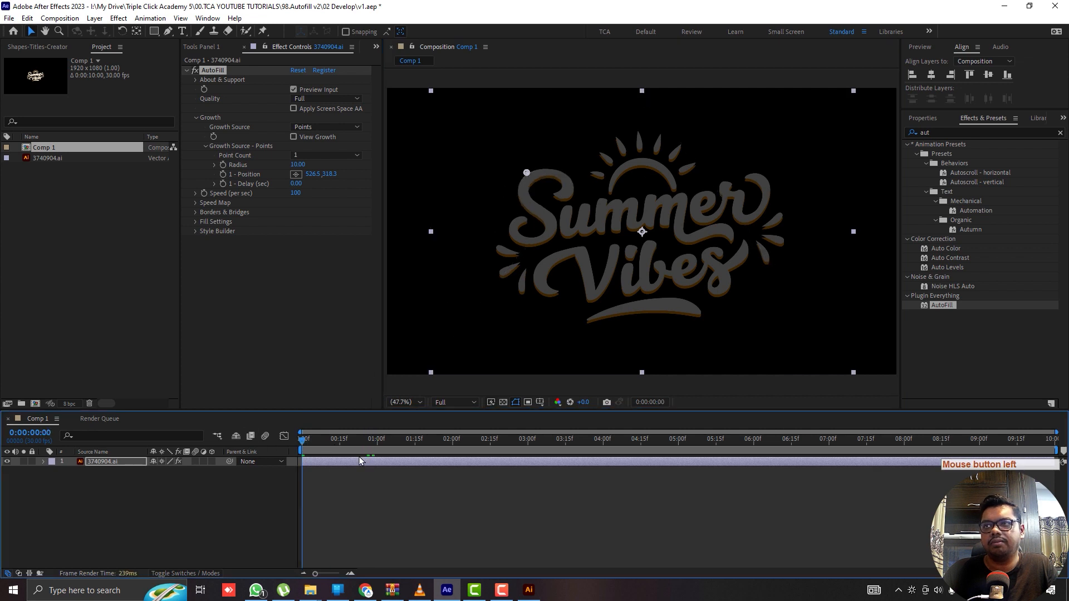
pyautogui.press('space')
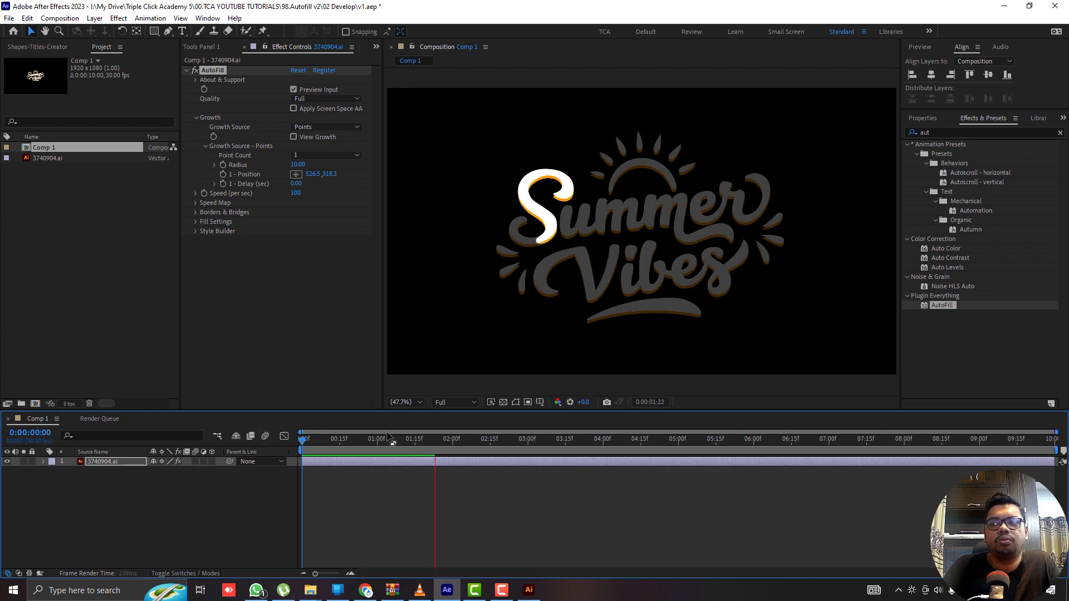
pyautogui.click(424, 441)
pyautogui.press('space')
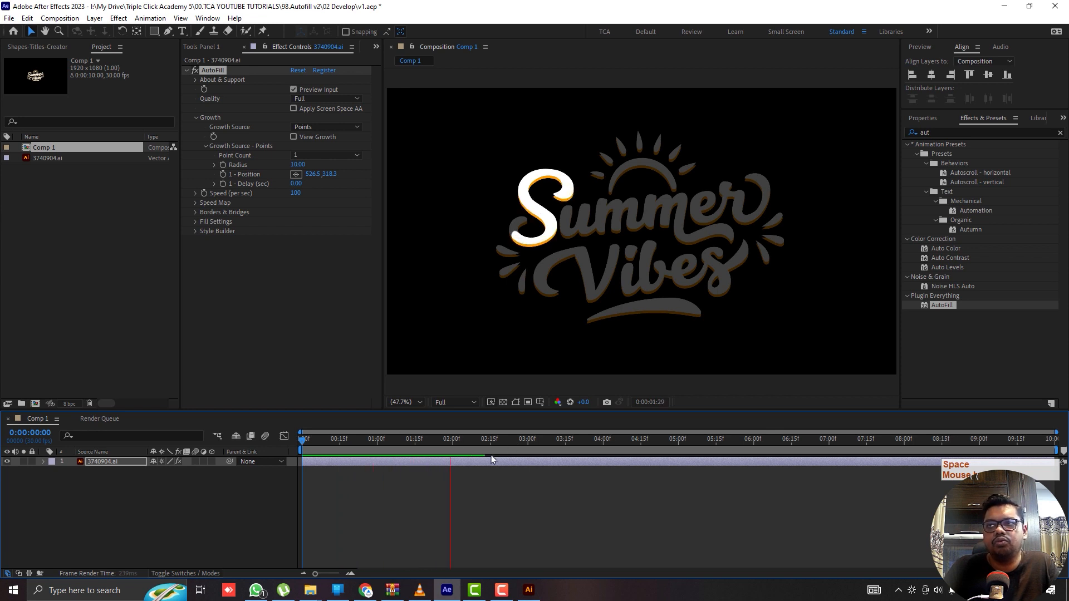
pyautogui.click(424, 446)
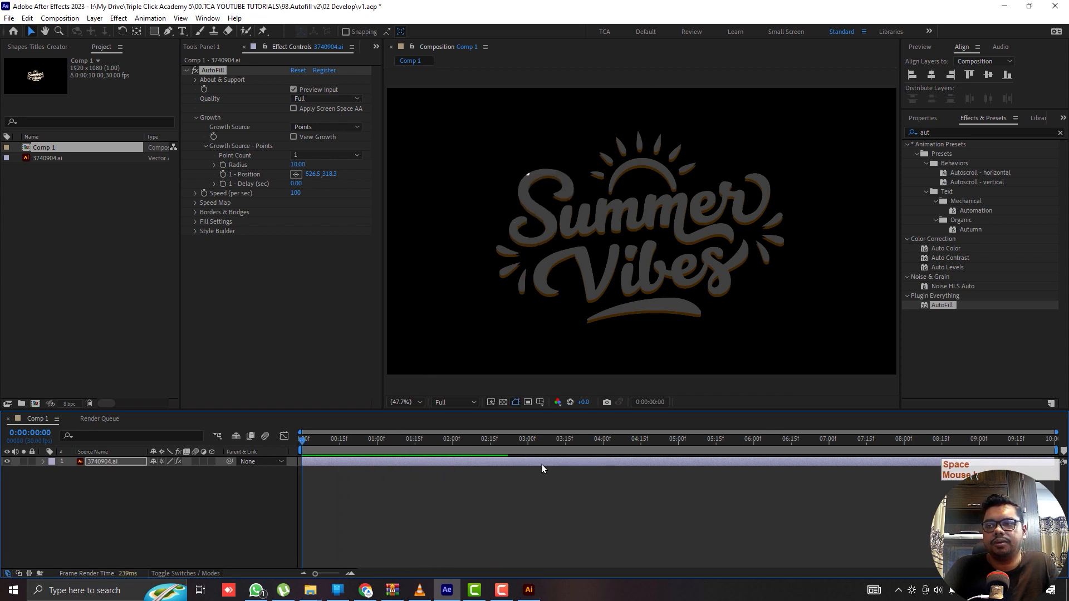
pyautogui.press('space')
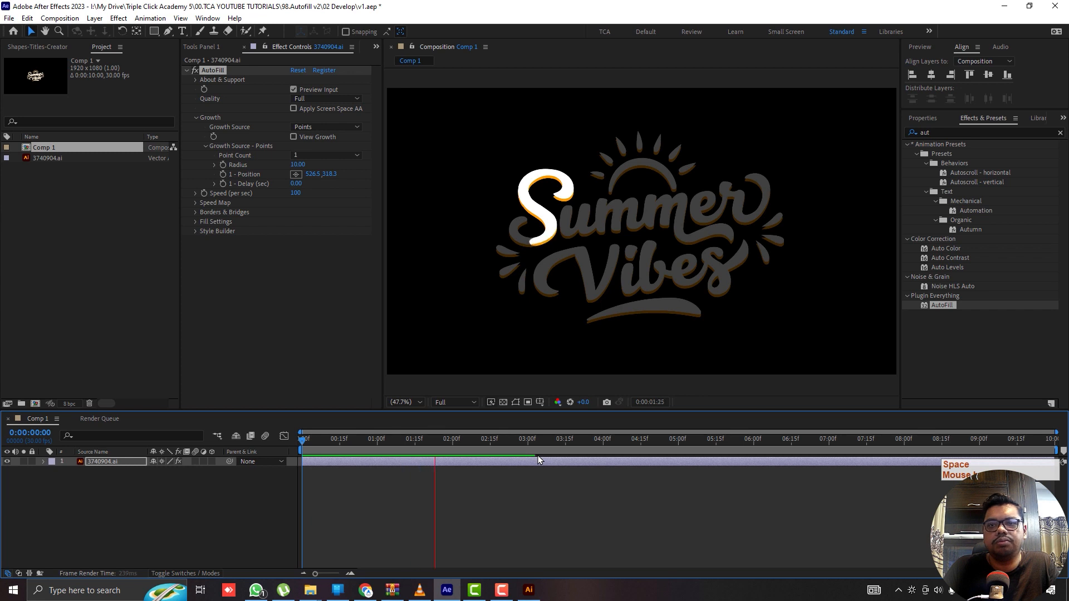
pyautogui.click(476, 444)
pyautogui.press('space')
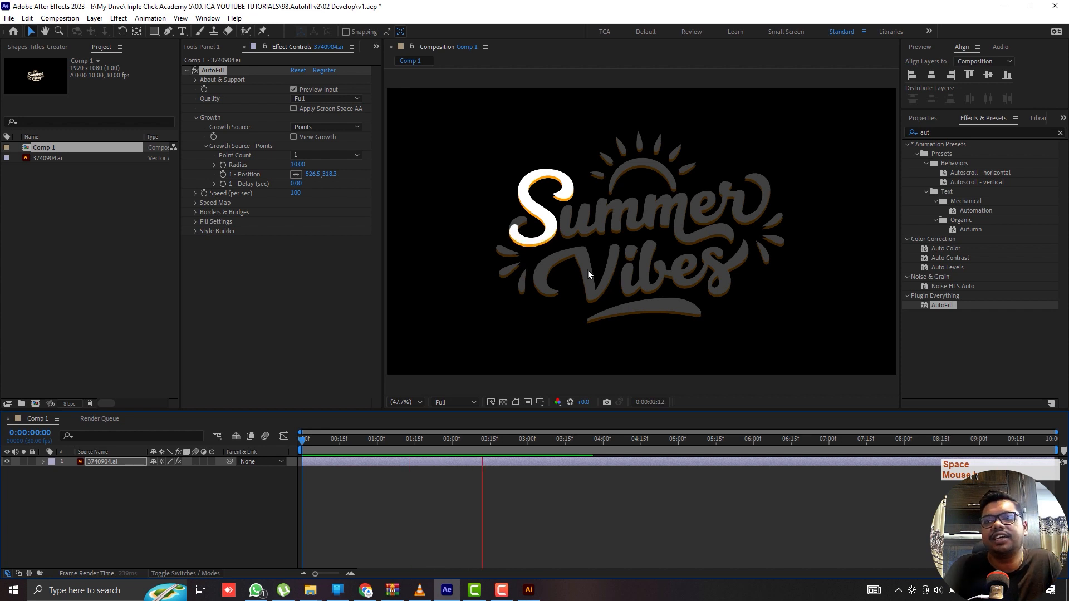
pyautogui.press('space')
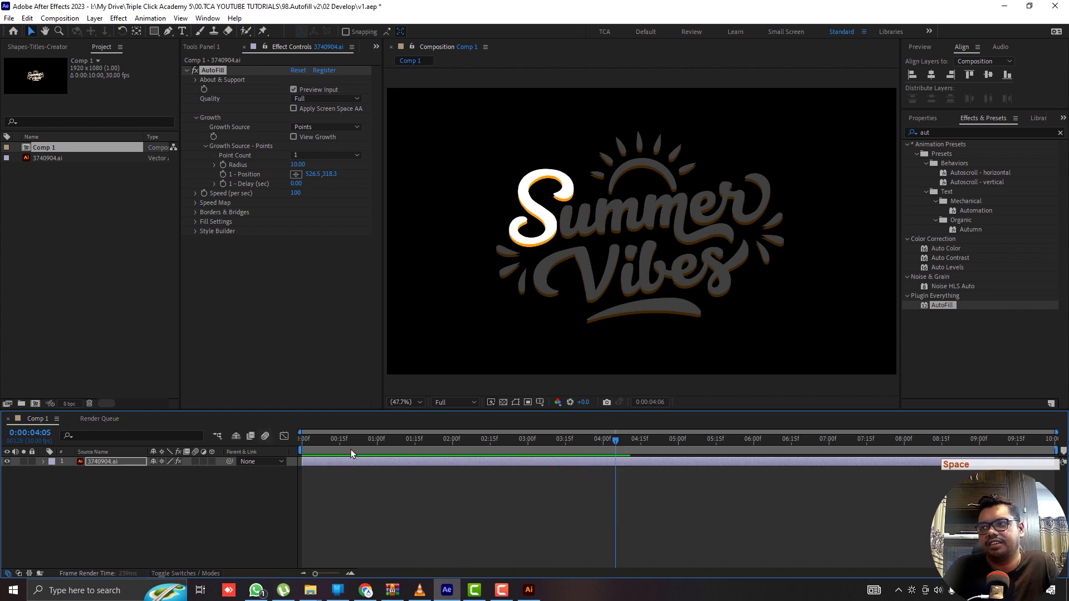
pyautogui.moveTo(344, 444); pyautogui.dragTo(263, 450)
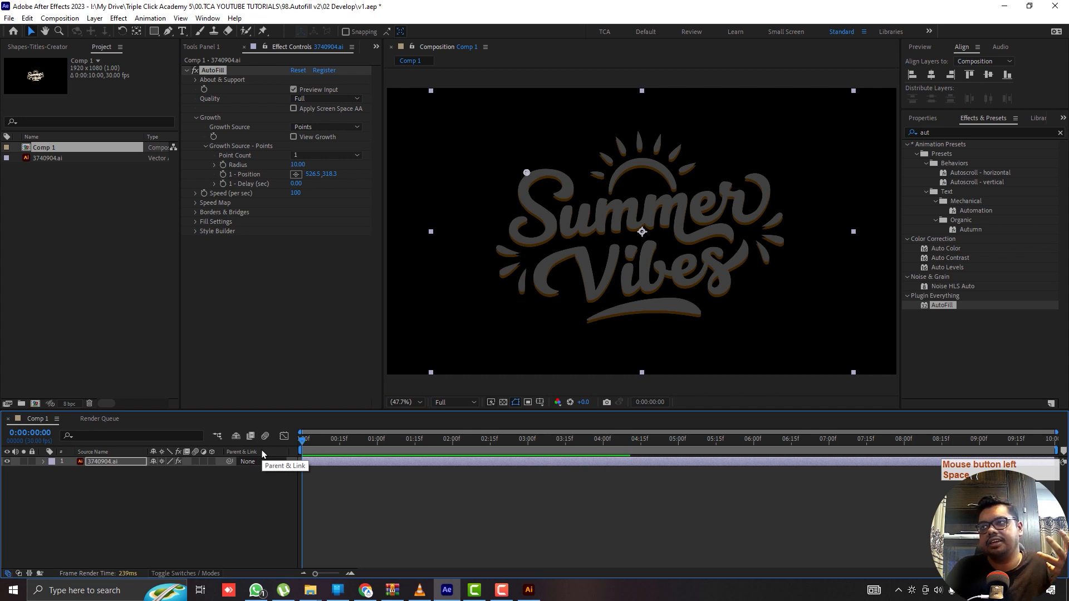
# Step: Examine AutoFill's Style Builder, Speed Map and Borders & Bridges settings, and collapse the groups again
pyautogui.click(194, 231)
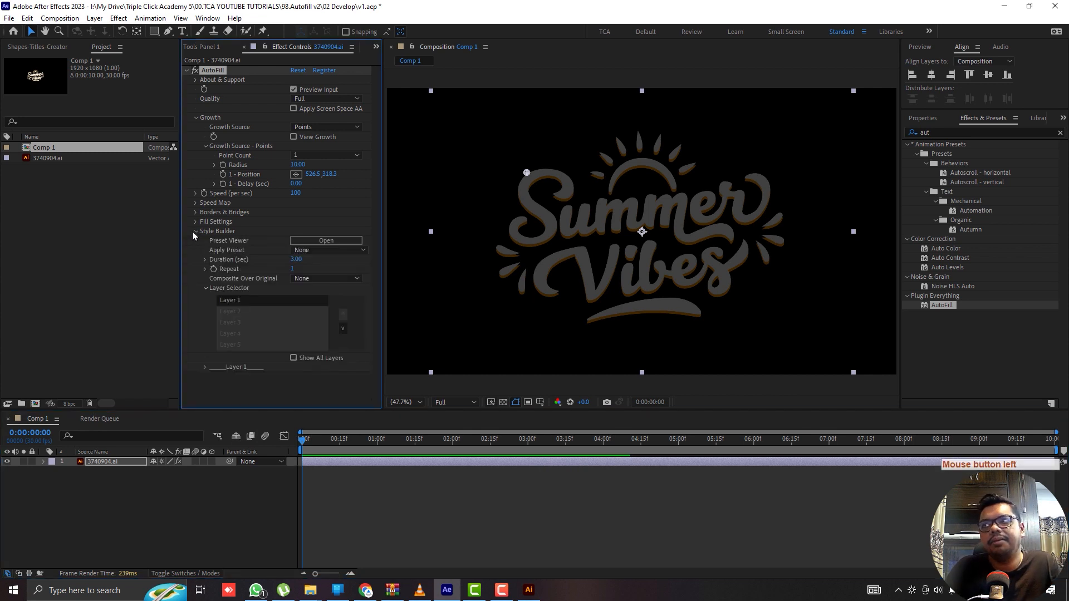
pyautogui.click(195, 203)
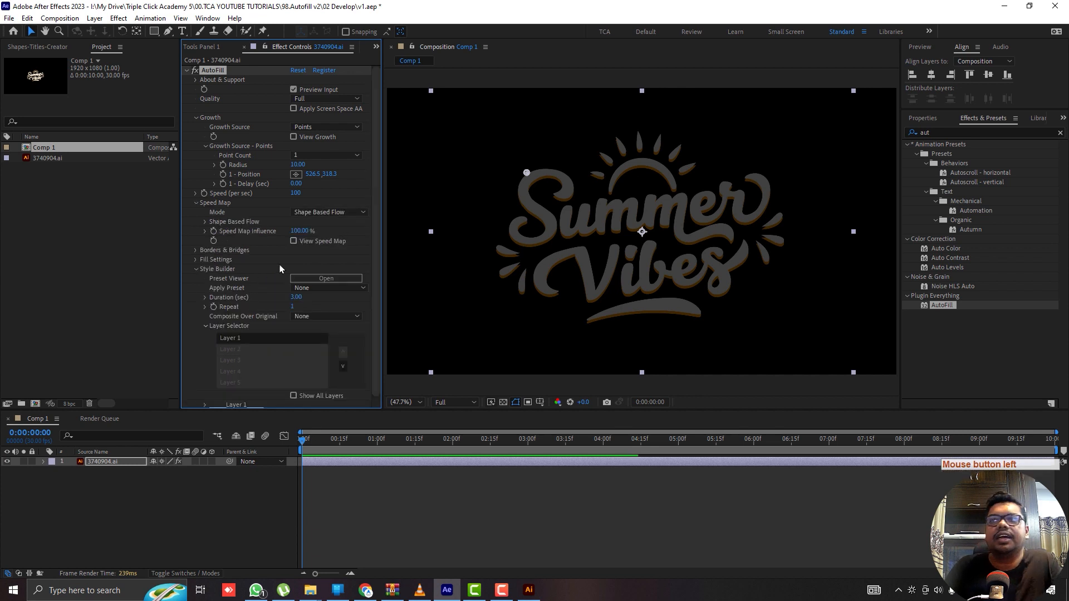
pyautogui.click(195, 251)
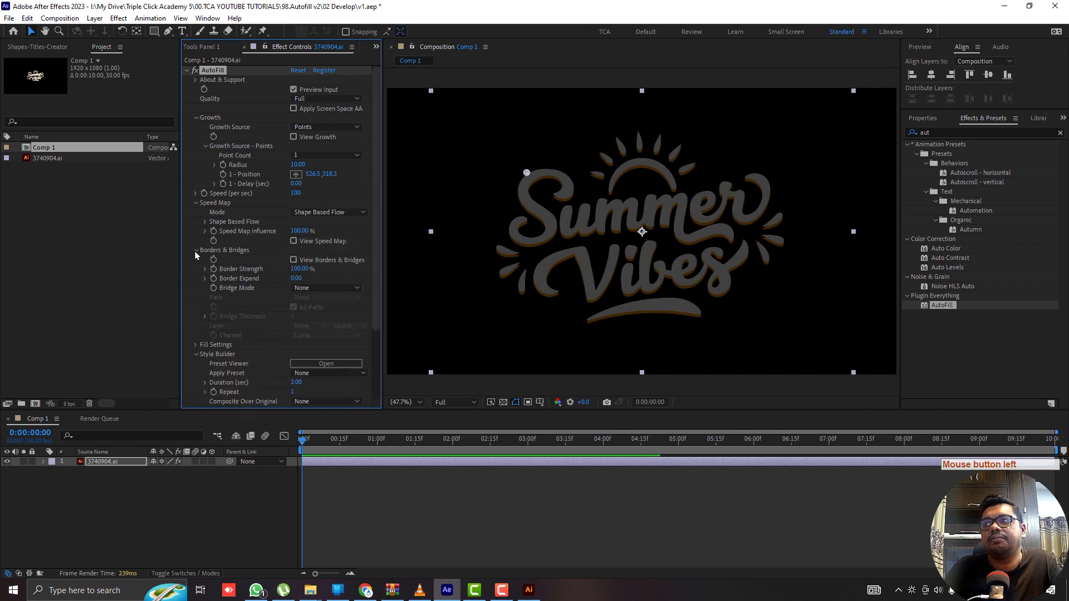
pyautogui.click(195, 251)
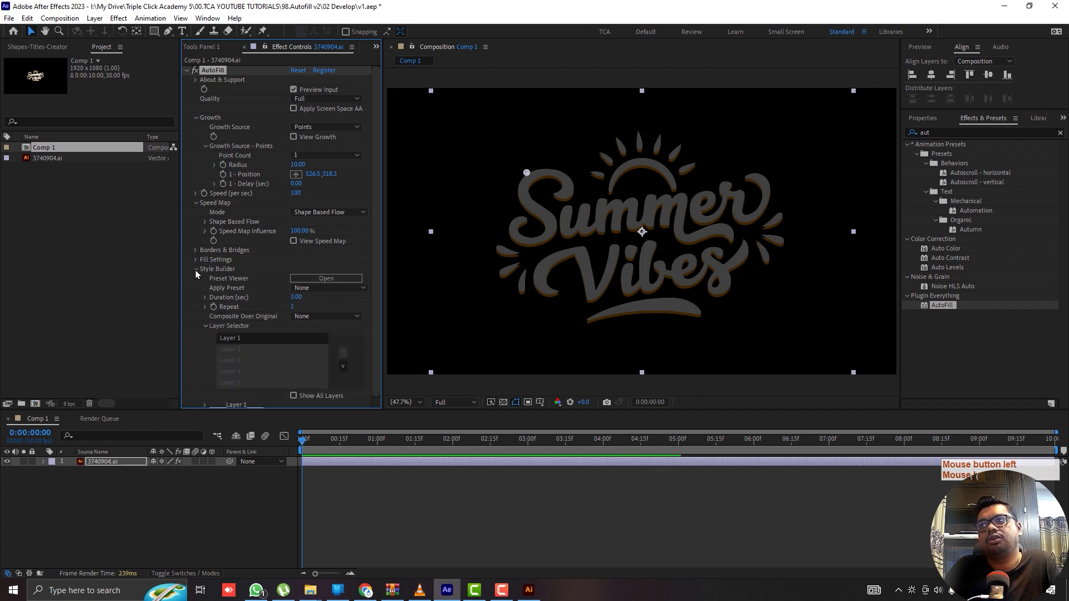
pyautogui.click(196, 270)
pyautogui.click(196, 203)
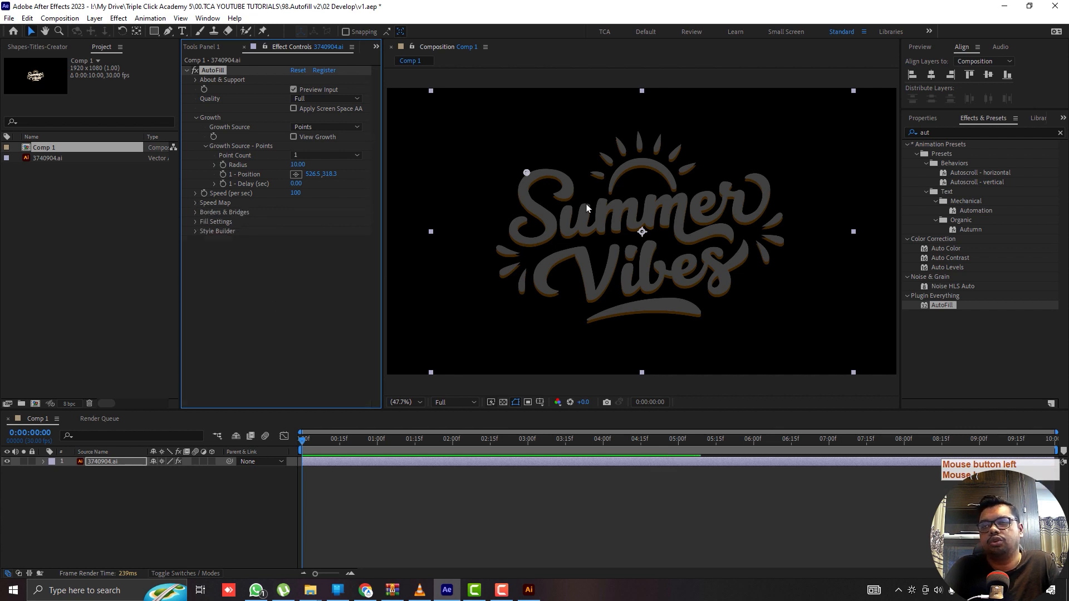
# Step: Set AutoFill's point count to 2 and place the second growth point on the final s of Vibes, about (1361, 595)
pyautogui.click(329, 156)
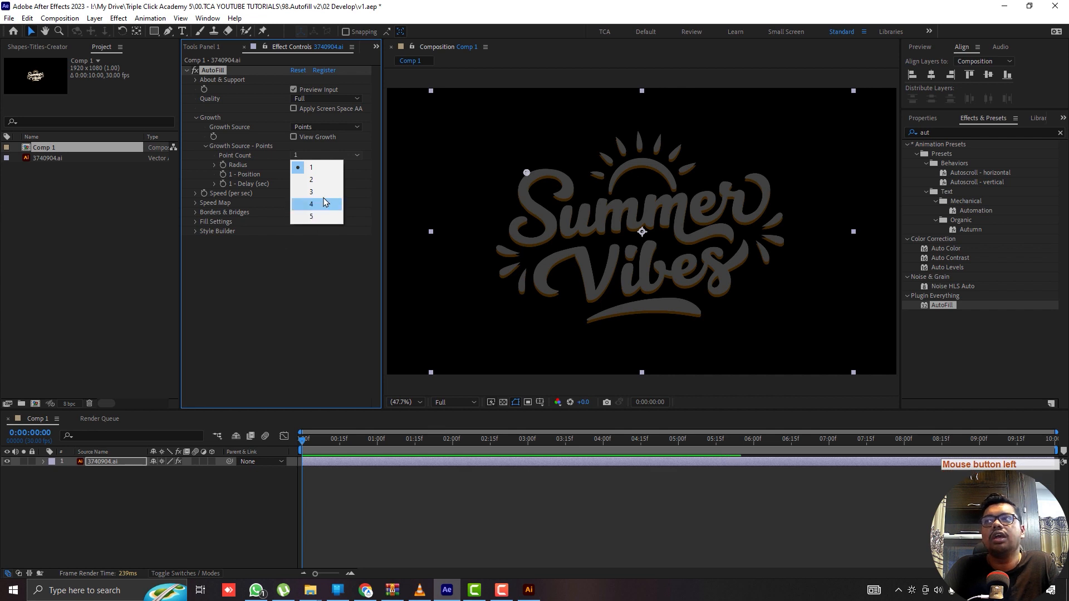
pyautogui.click(329, 180)
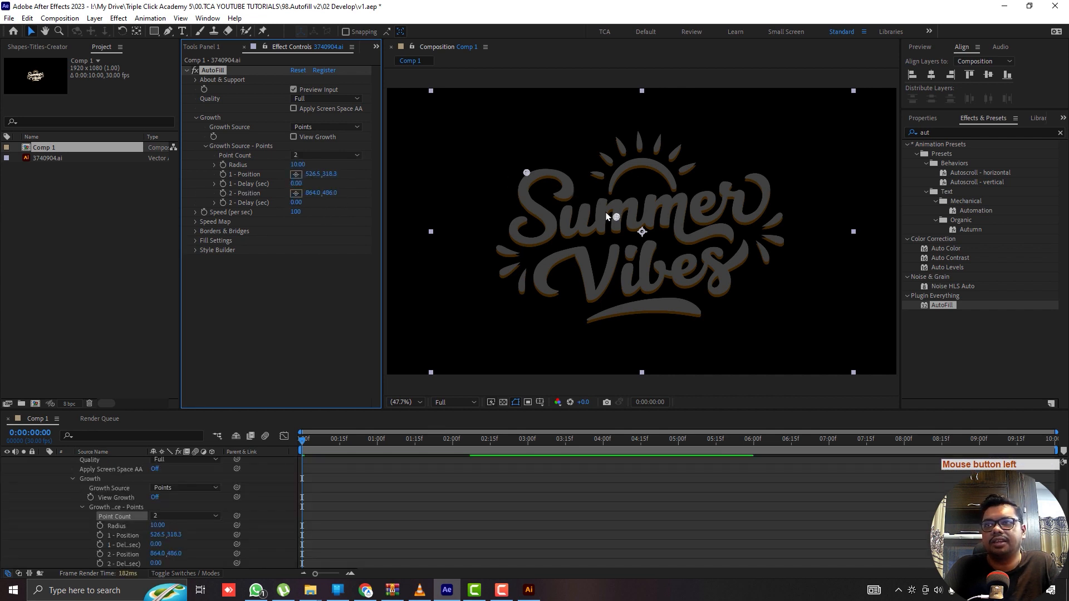
pyautogui.moveTo(616, 215); pyautogui.dragTo(748, 247)
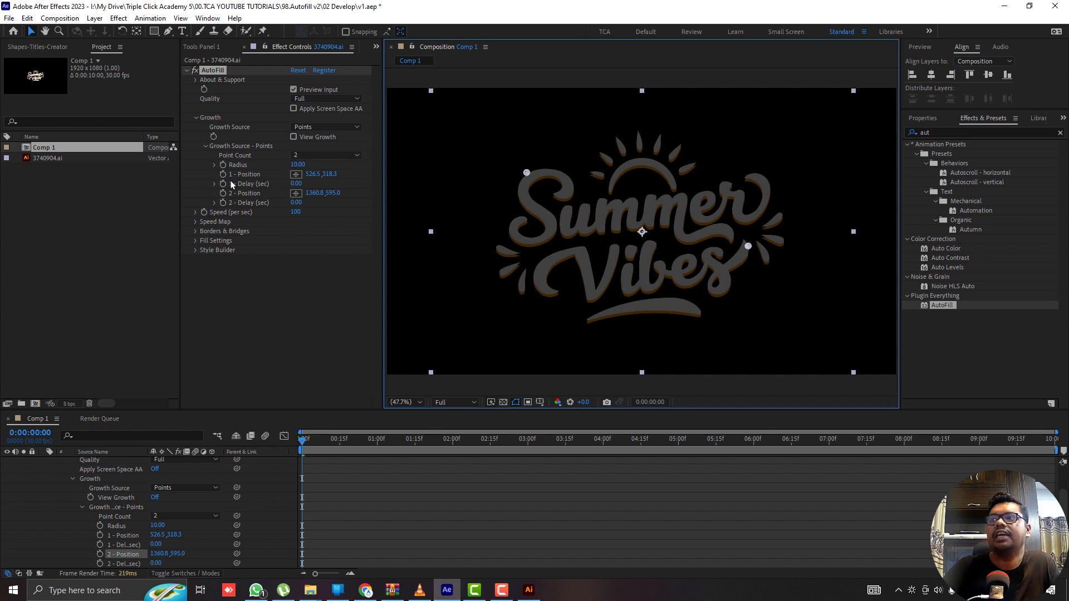
# Step: Set the second growth point's delay to 2 seconds and collapse the artwork layer's properties in the timeline
pyautogui.click(295, 203)
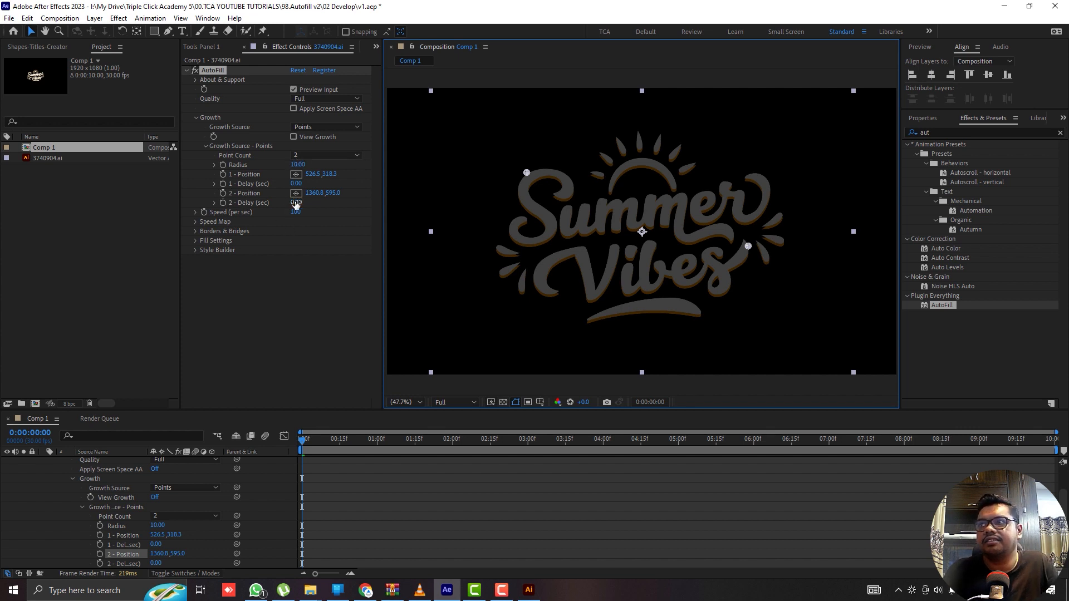
pyautogui.write('2')
pyautogui.press('Return')
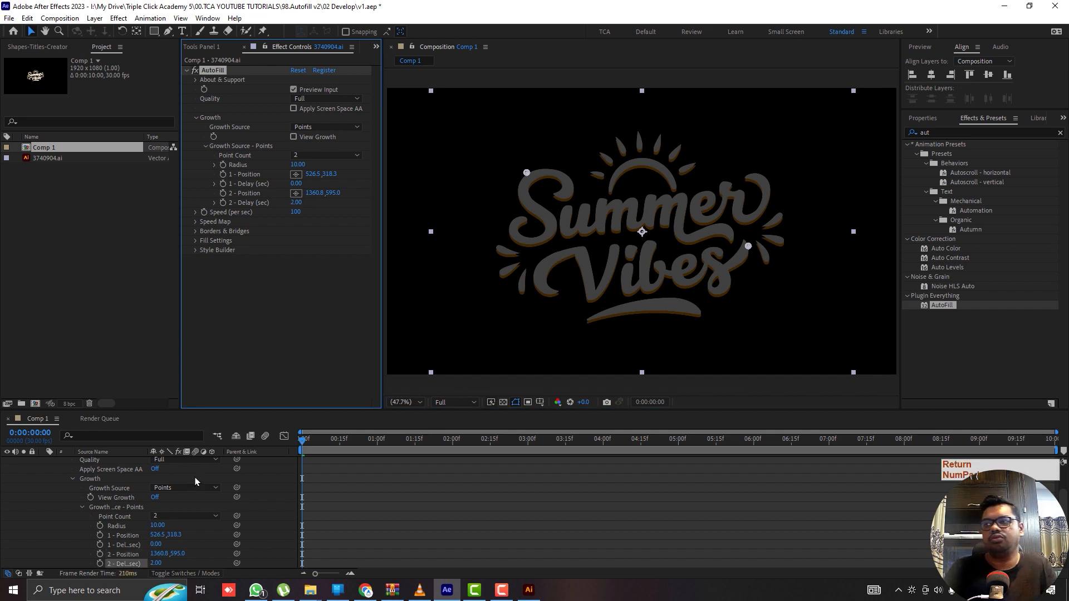
pyautogui.scroll(3, 129, 478)
pyautogui.click(43, 462)
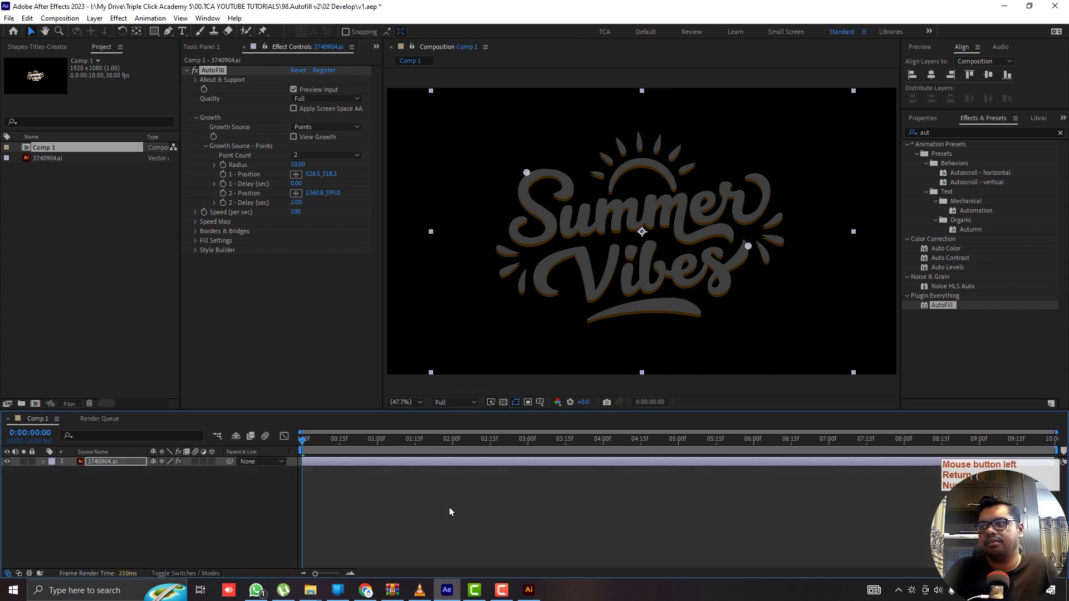
# Step: Play back the composition to check the fill growing from both points, stopping at about 3 seconds
pyautogui.click(449, 507)
pyautogui.press('space')
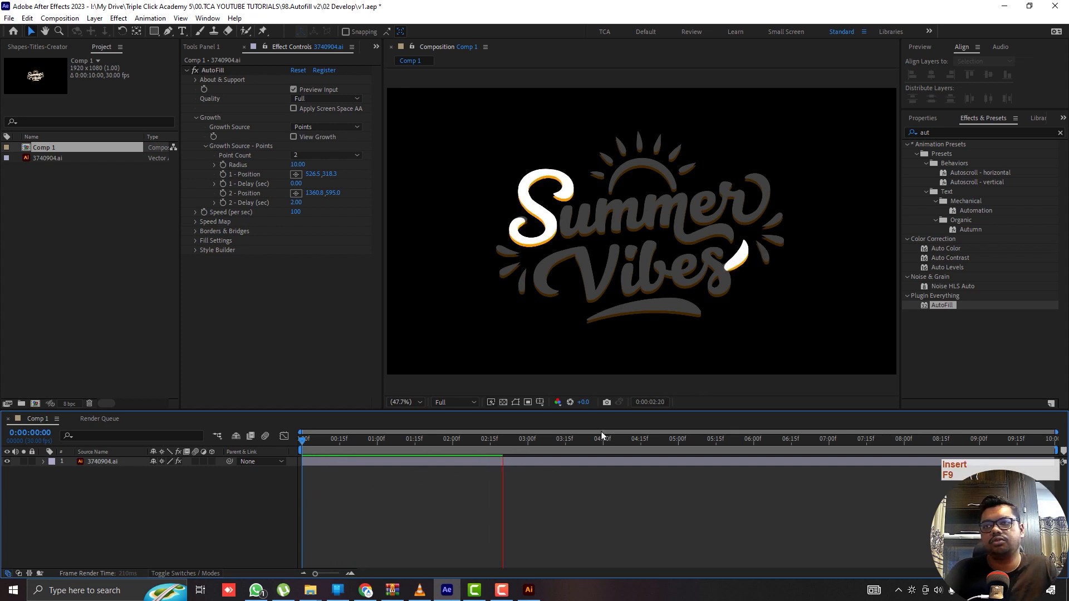
pyautogui.click(352, 444)
pyautogui.press('space')
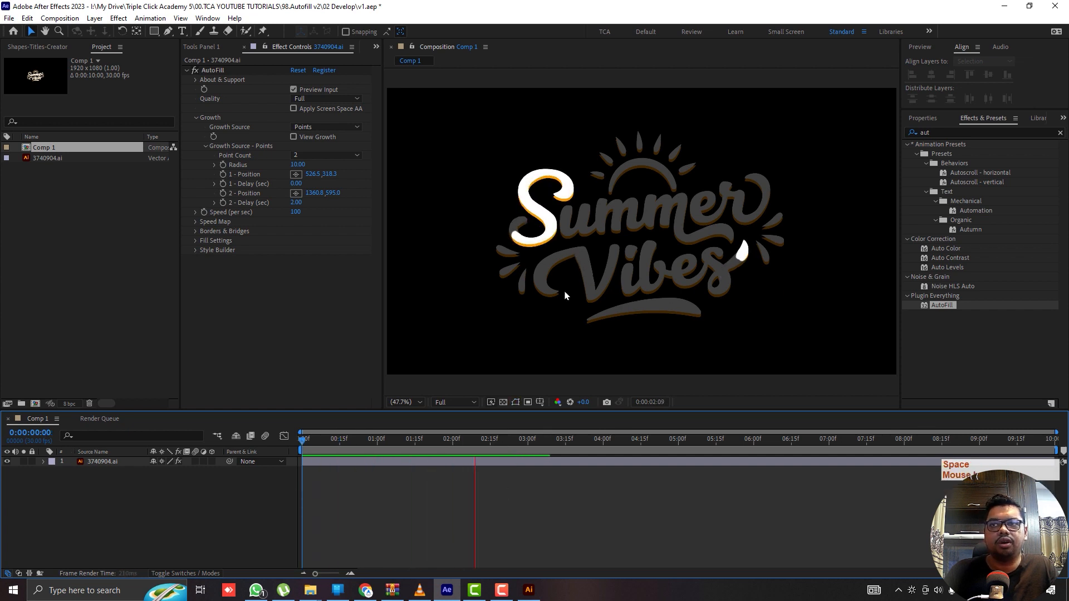
pyautogui.press('space')
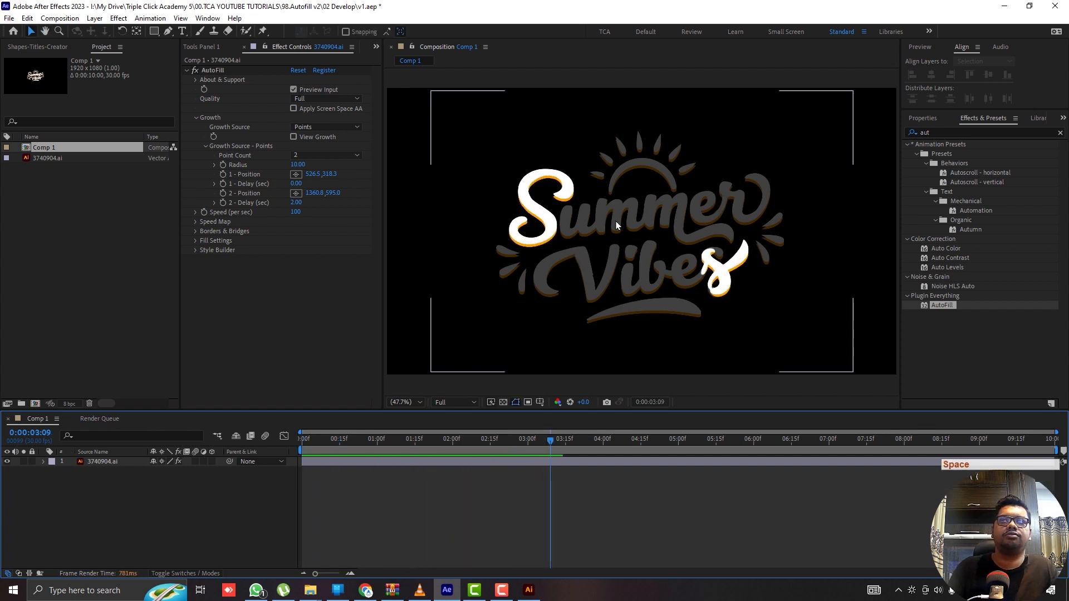
# Step: Turn off AutoFill's Preview Input to view only the filled strokes, and turn it back on
pyautogui.click(293, 95)
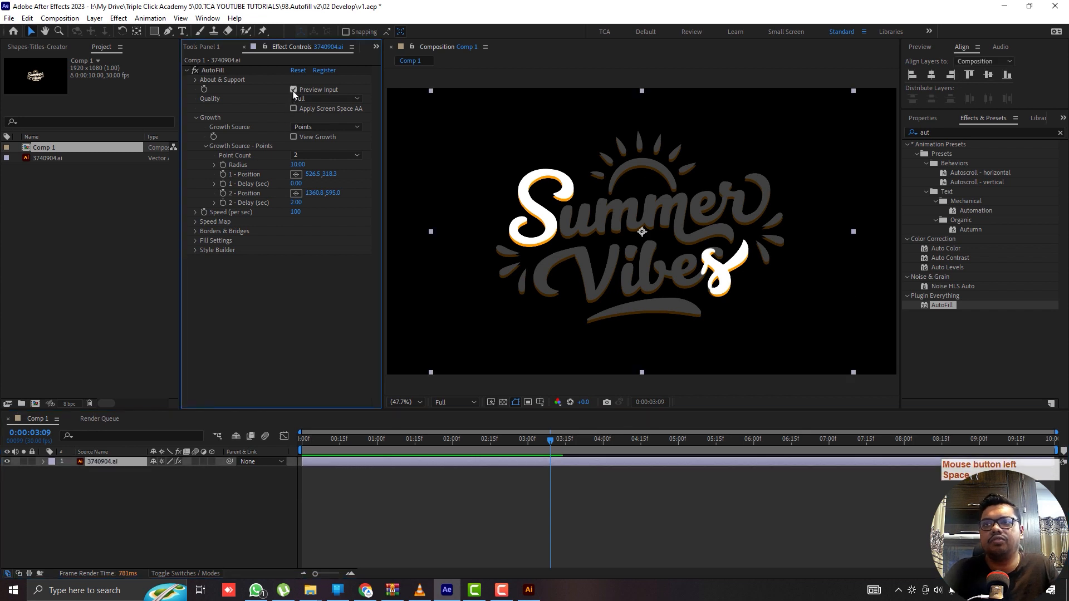
pyautogui.click(294, 90)
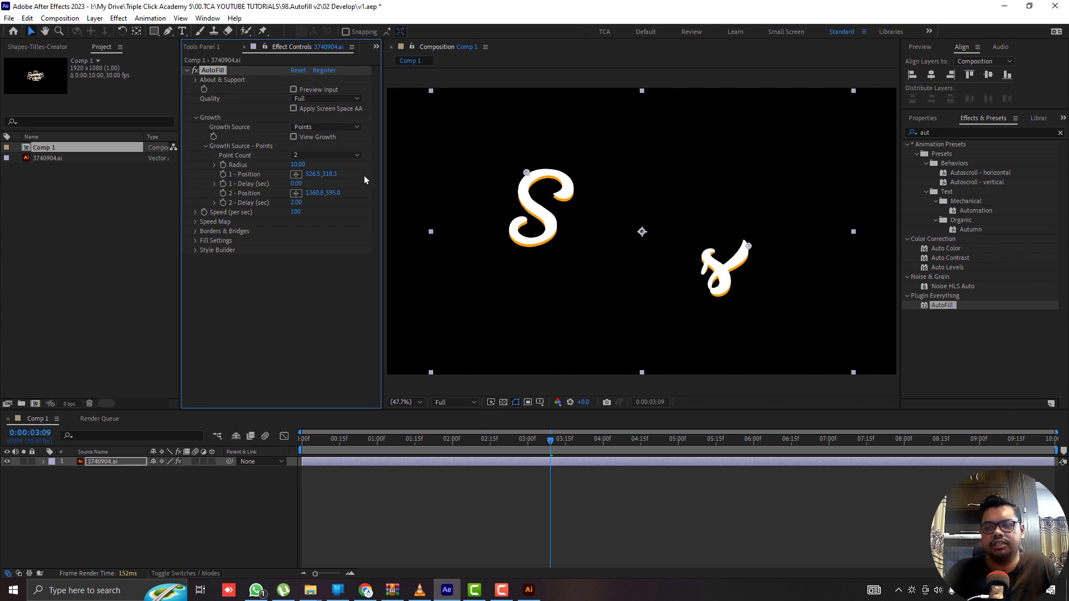
pyautogui.click(326, 155)
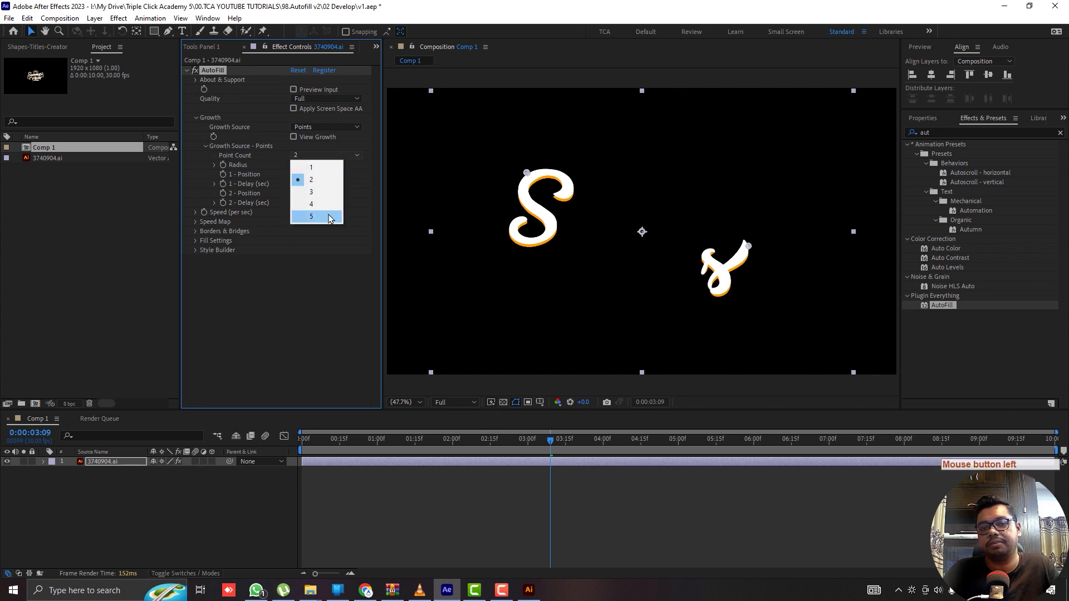
pyautogui.click(486, 504)
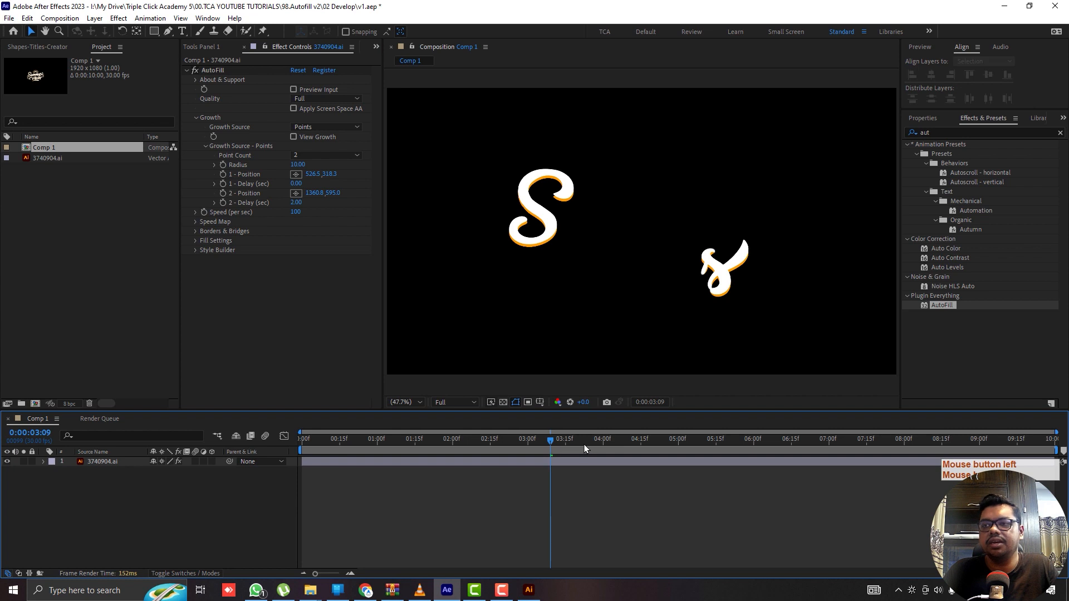
pyautogui.click(290, 87)
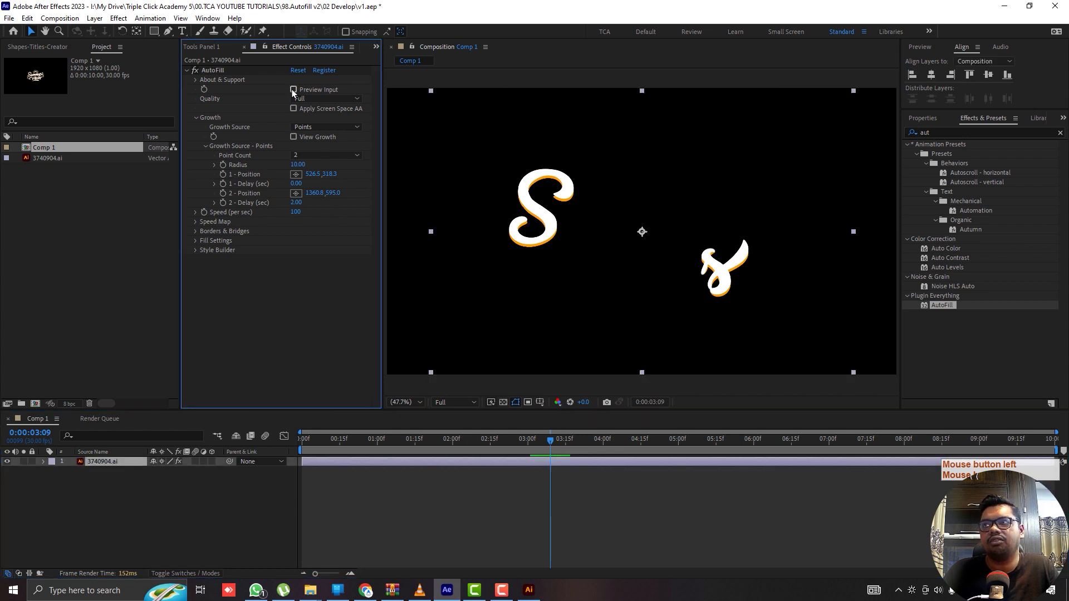
pyautogui.click(294, 89)
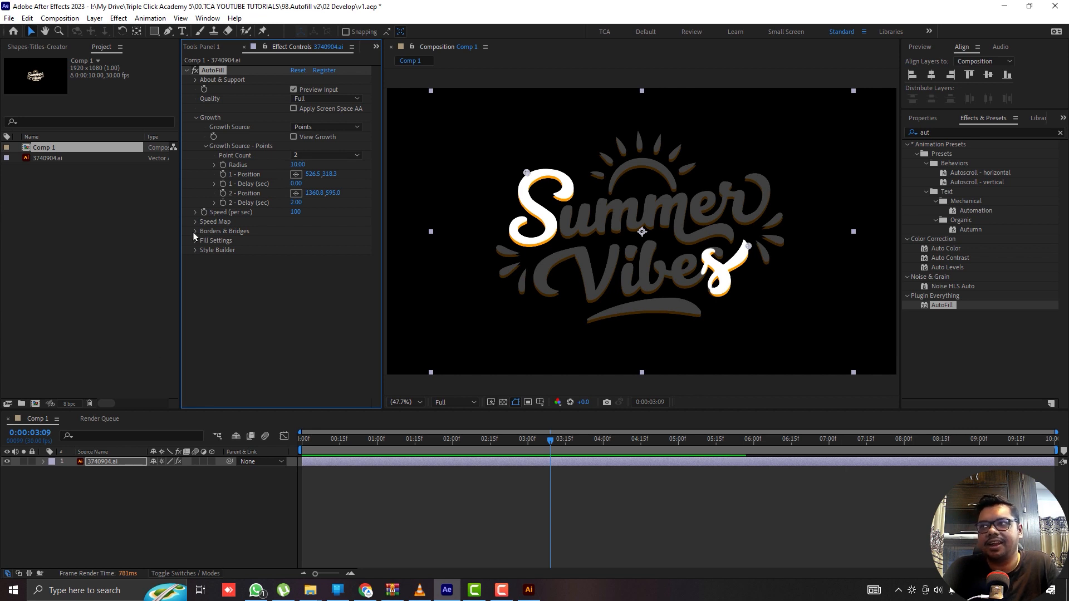
# Step: Open AutoFill's Borders & Bridges settings and set Border Strength to 10%
pyautogui.click(196, 231)
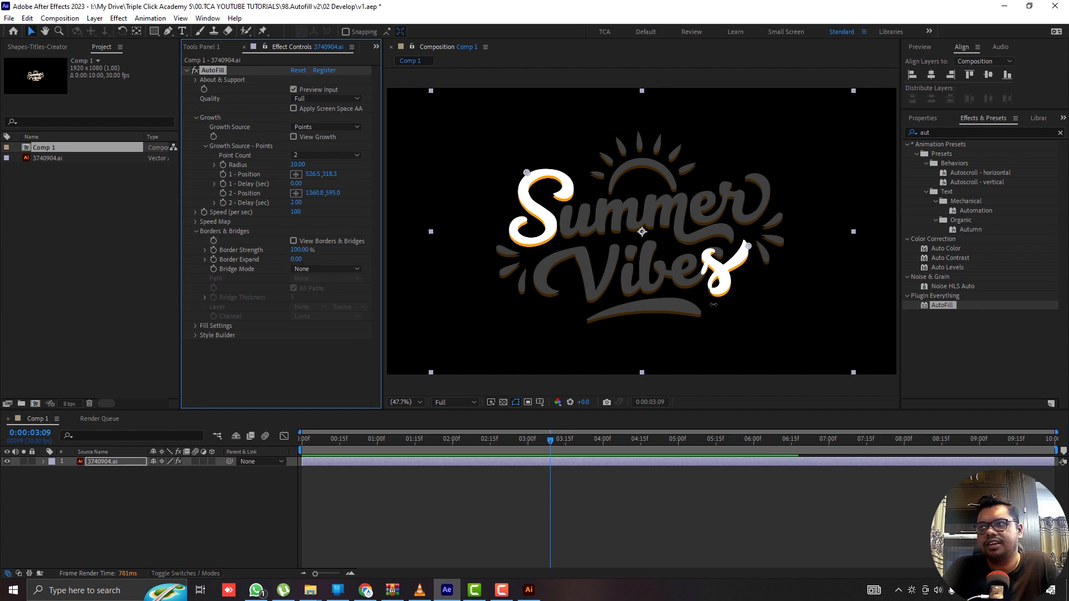
pyautogui.click(298, 250)
pyautogui.write('10')
pyautogui.press('Return')
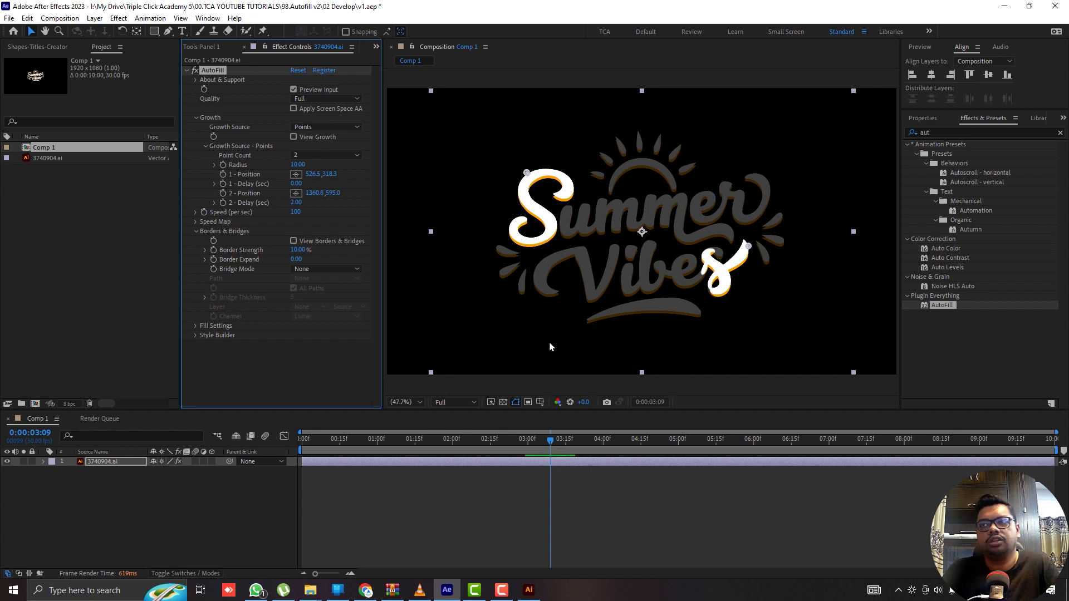
# Step: Play back and scrub the composition to check the fill with the reduced border strength, ending at the first frame
pyautogui.moveTo(586, 443); pyautogui.dragTo(556, 443)
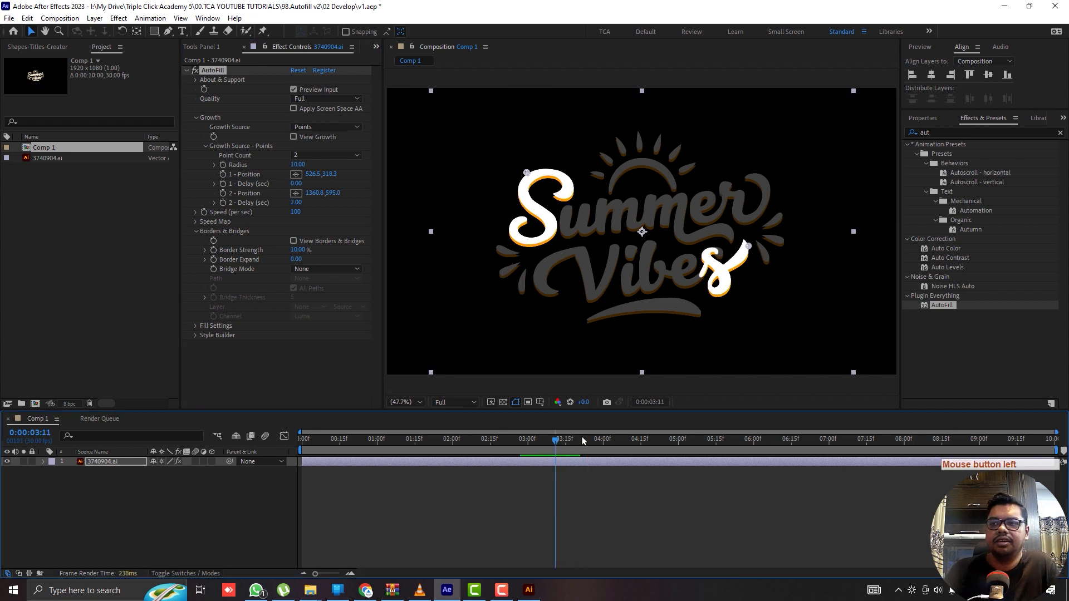
pyautogui.press('space')
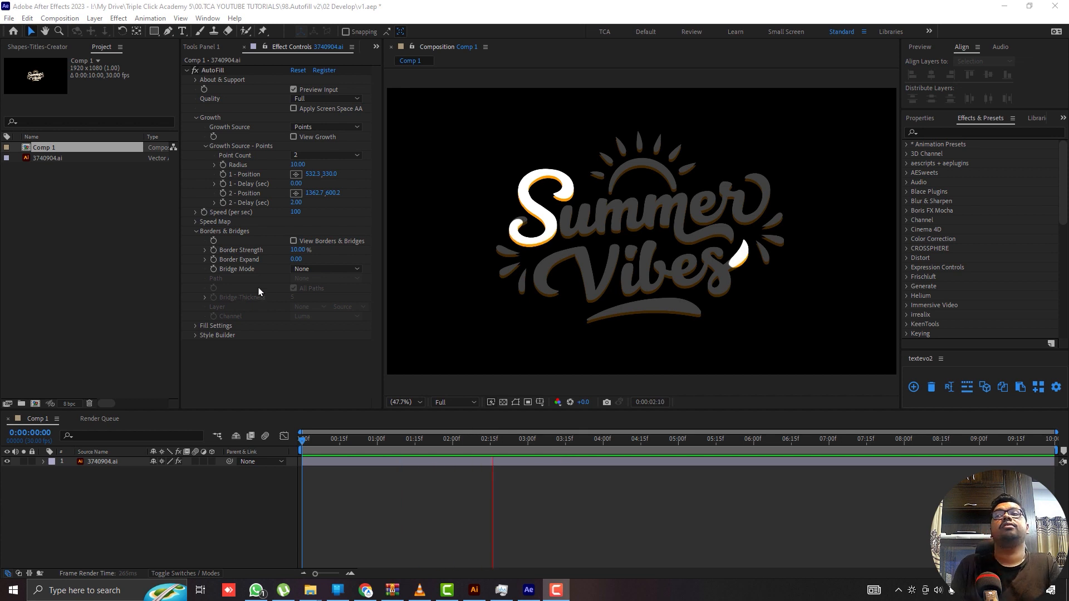
pyautogui.click(542, 450)
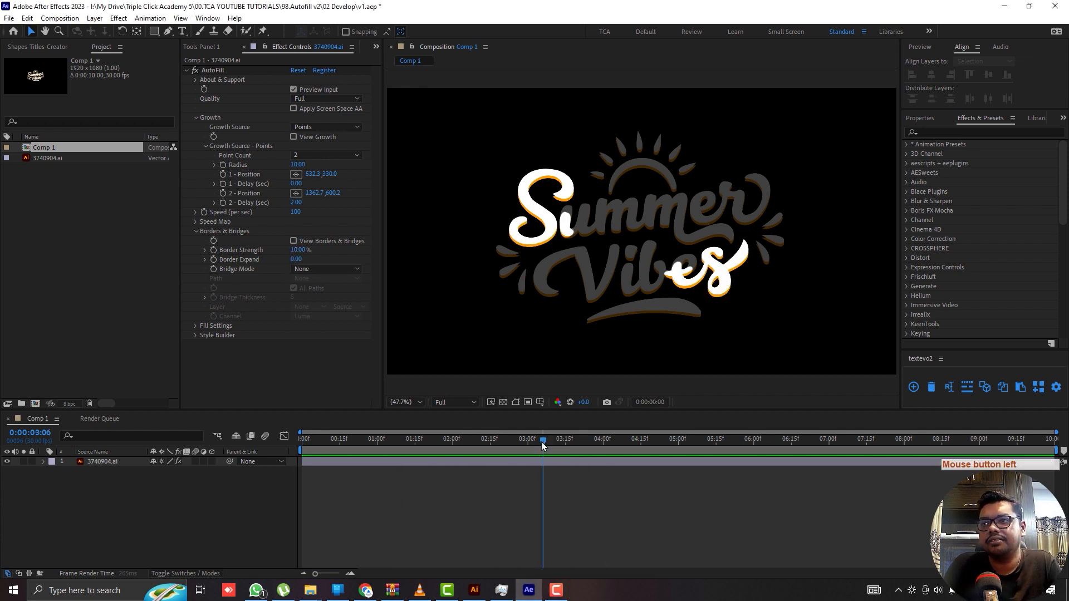
pyautogui.moveTo(542, 442); pyautogui.dragTo(302, 439)
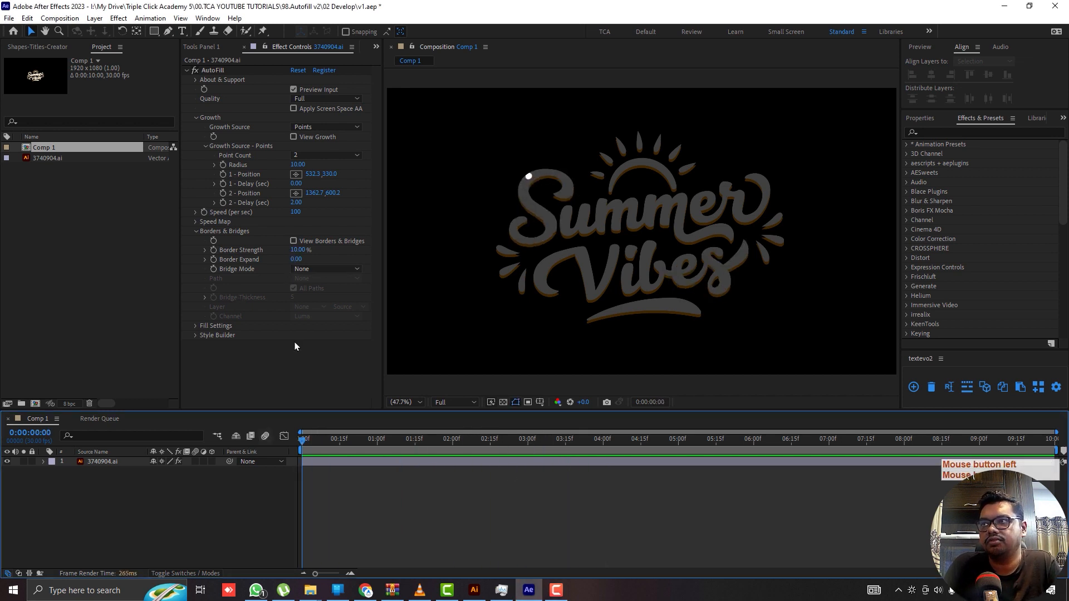
# Step: Set AutoFill's Border Strength to 100%
pyautogui.click(298, 250)
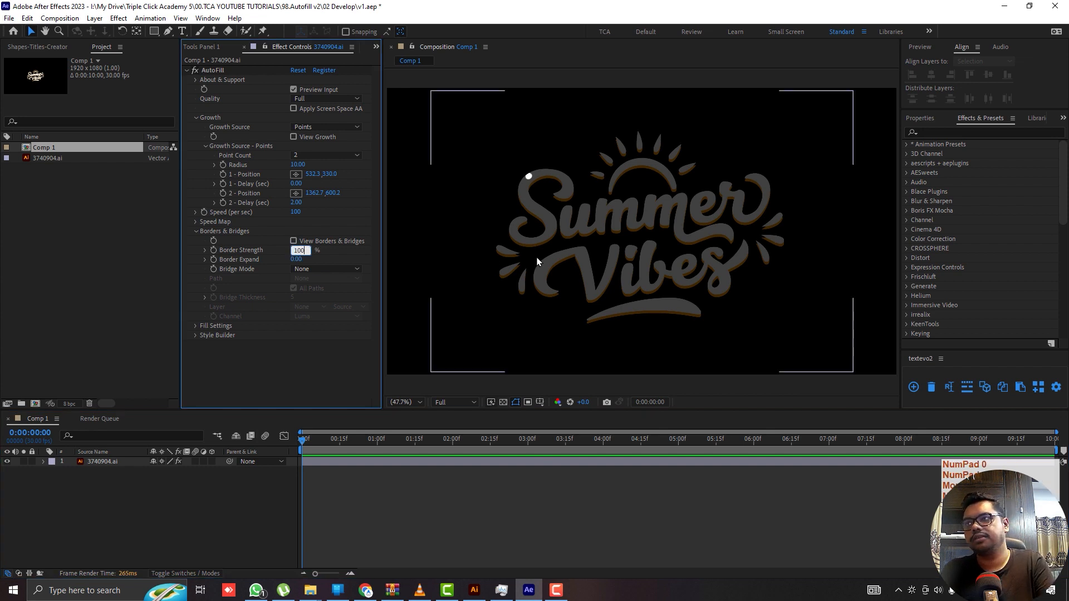
pyautogui.write('100')
pyautogui.press('Return')
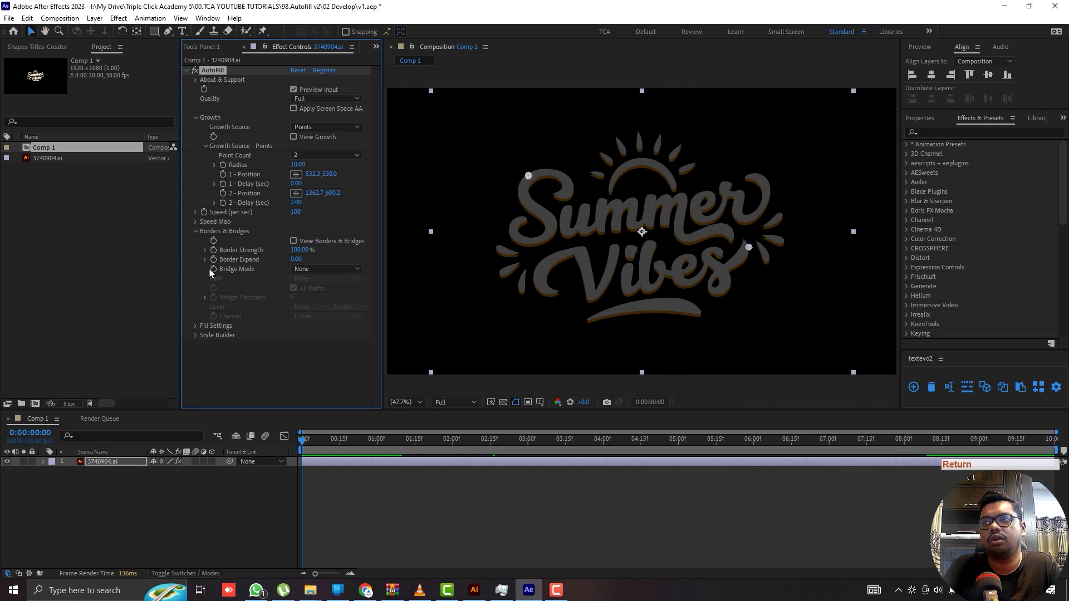
# Step: Draw a short two-point Pen tool mask path on the artwork layer bridging the S and u of Summer
pyautogui.click(92, 486)
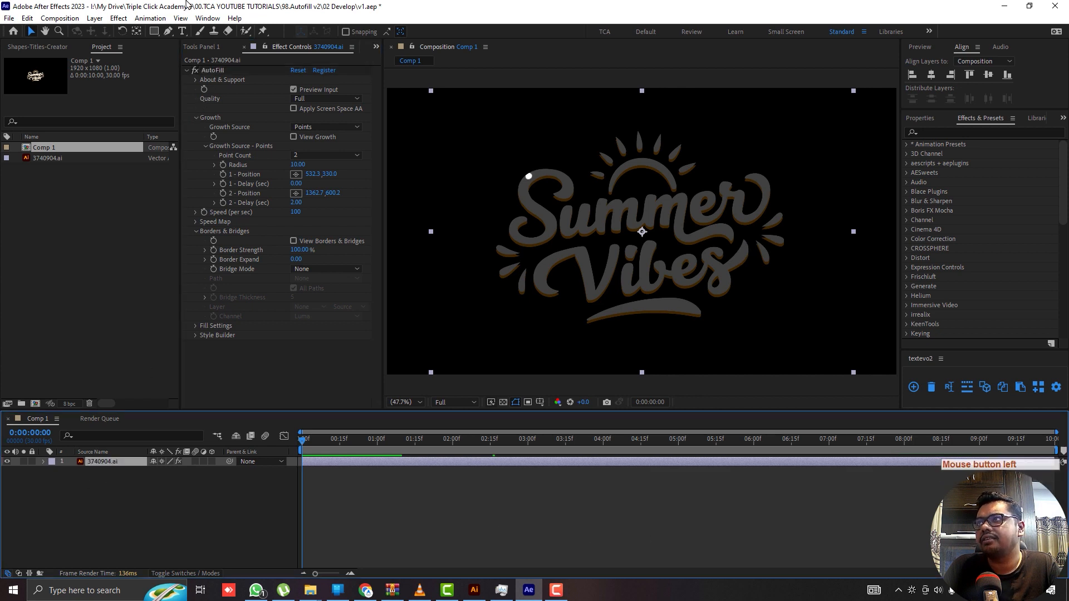
pyautogui.click(169, 33)
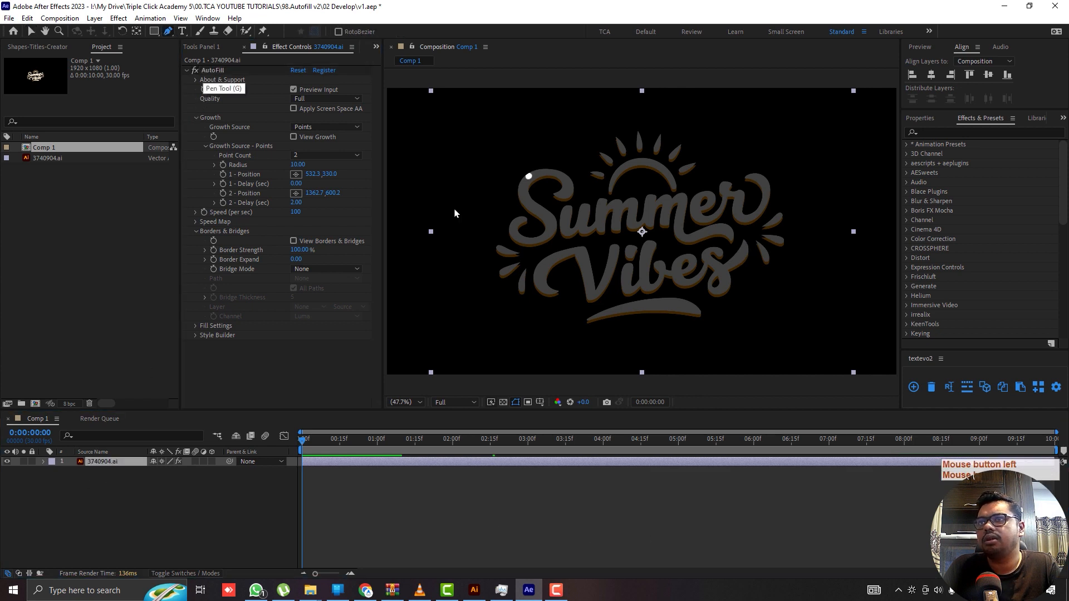
pyautogui.click(554, 225)
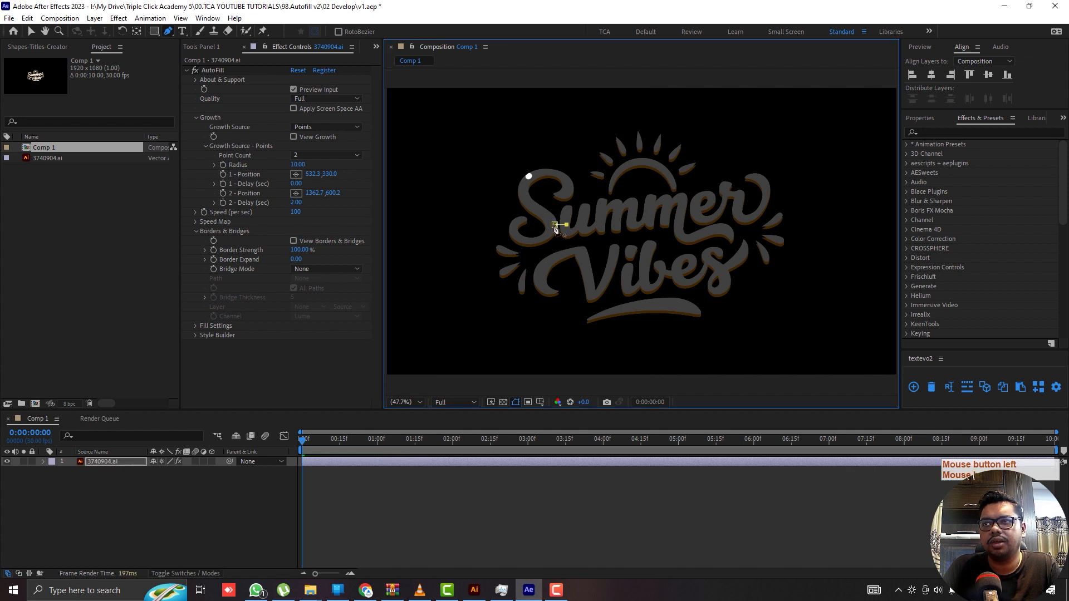
pyautogui.click(555, 226)
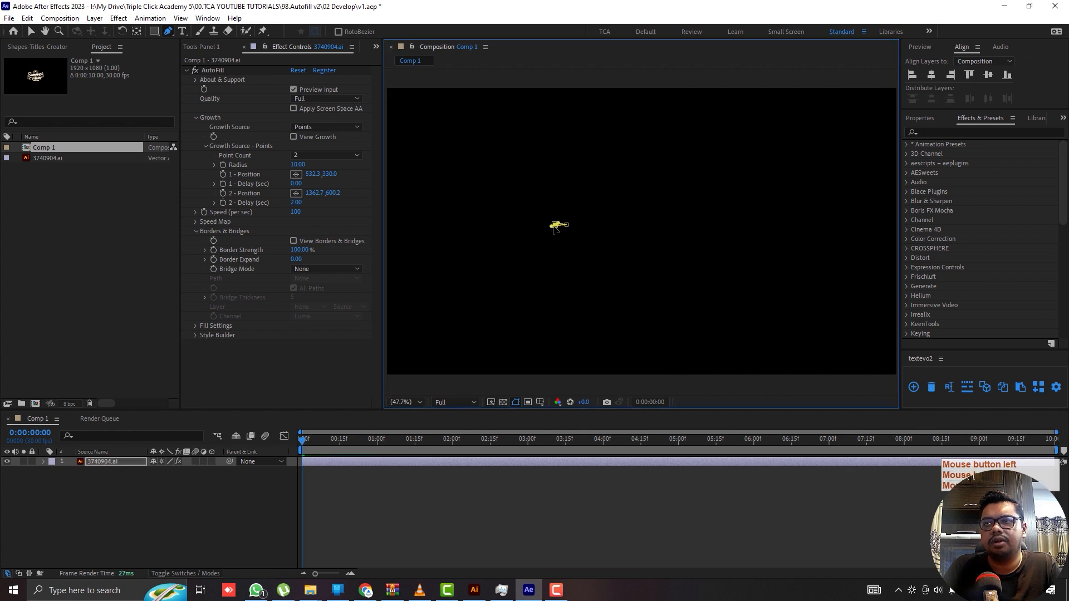
pyautogui.hotkey('ctrl', 'z')
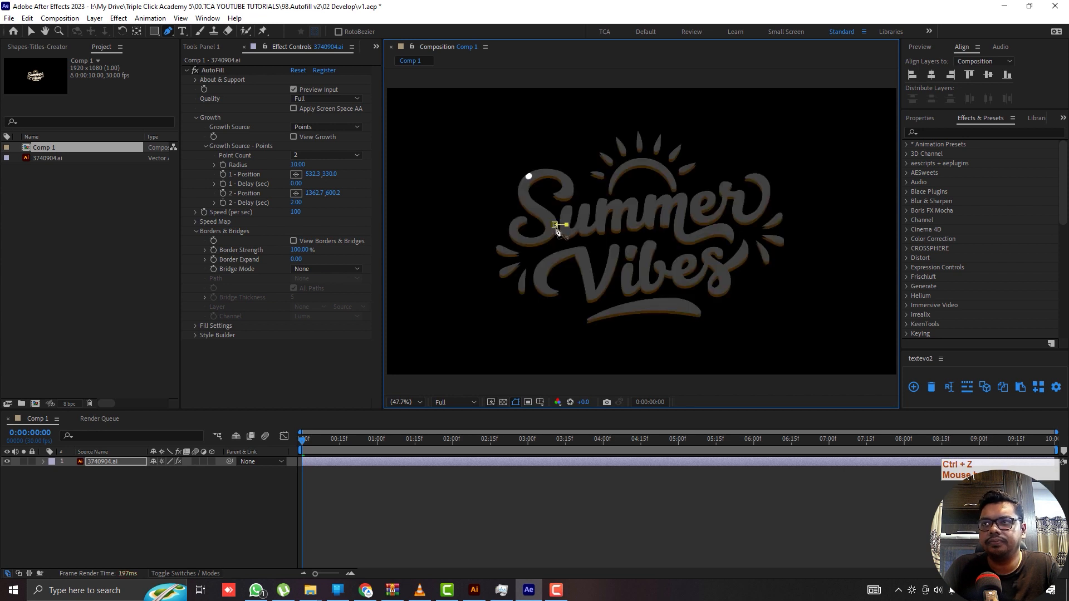
pyautogui.click(30, 31)
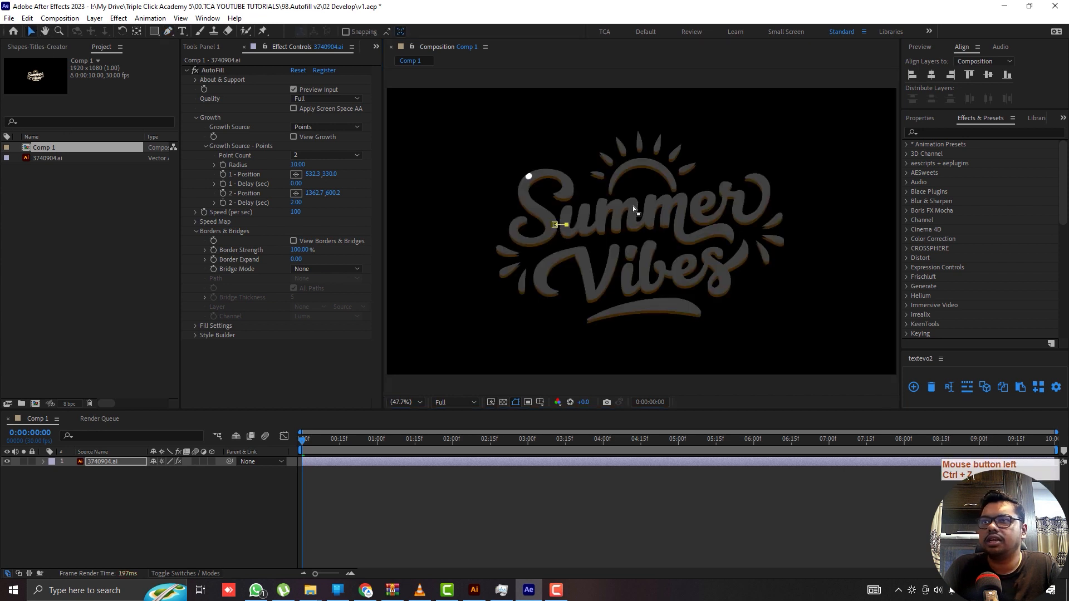
pyautogui.moveTo(554, 225); pyautogui.dragTo(551, 225)
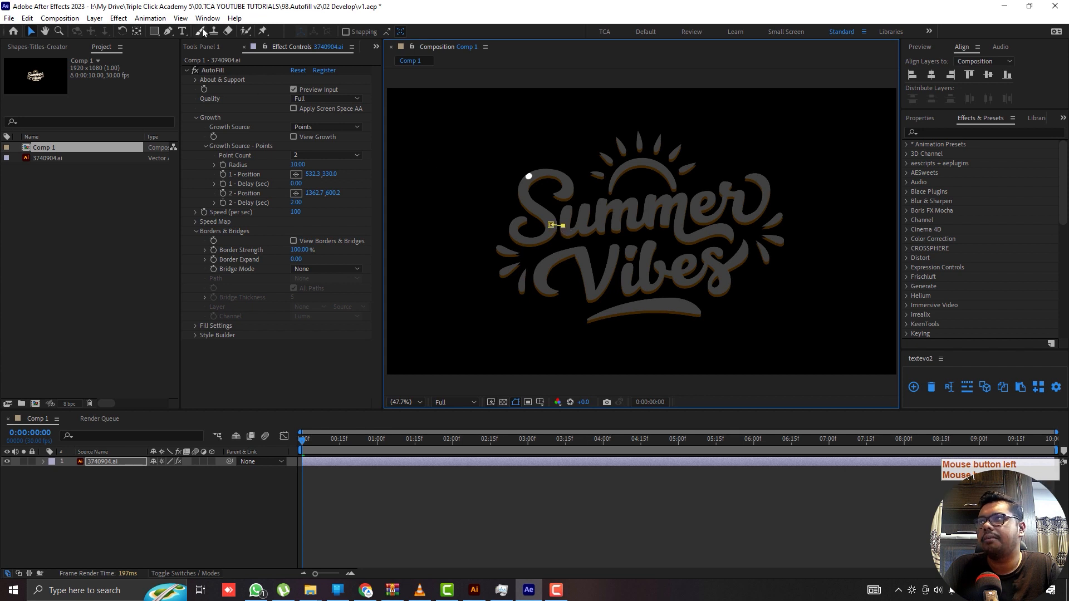
pyautogui.click(168, 31)
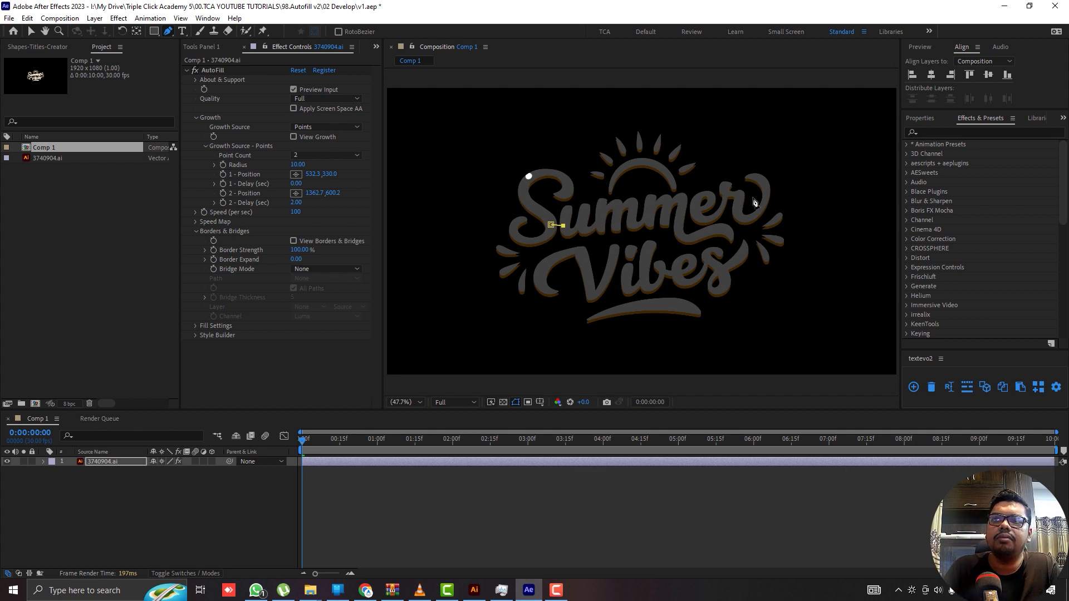
pyautogui.click(711, 229)
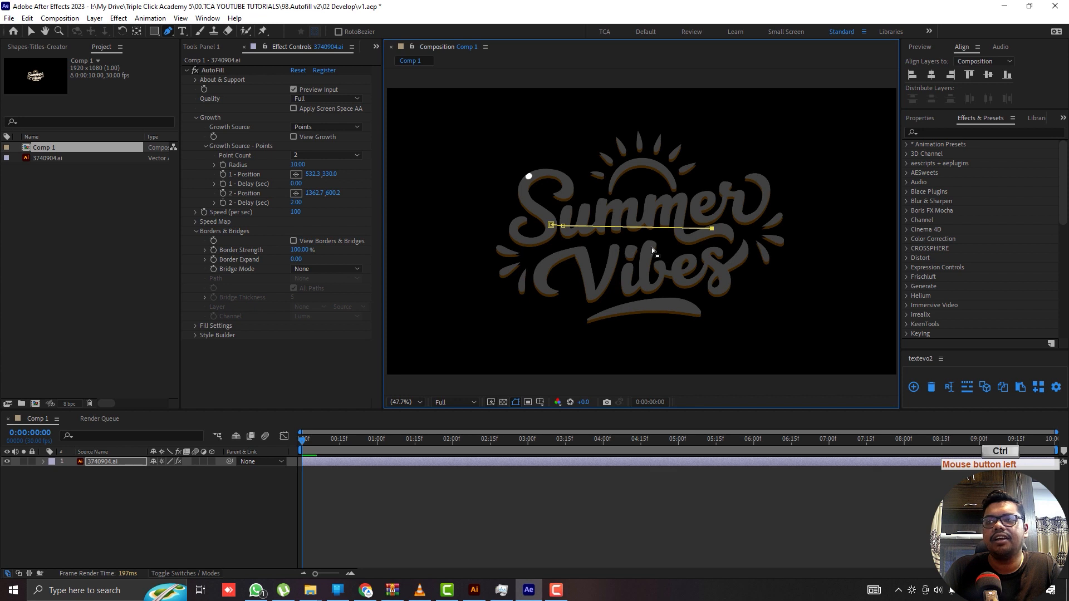
pyautogui.hotkey('ctrl', 'z')
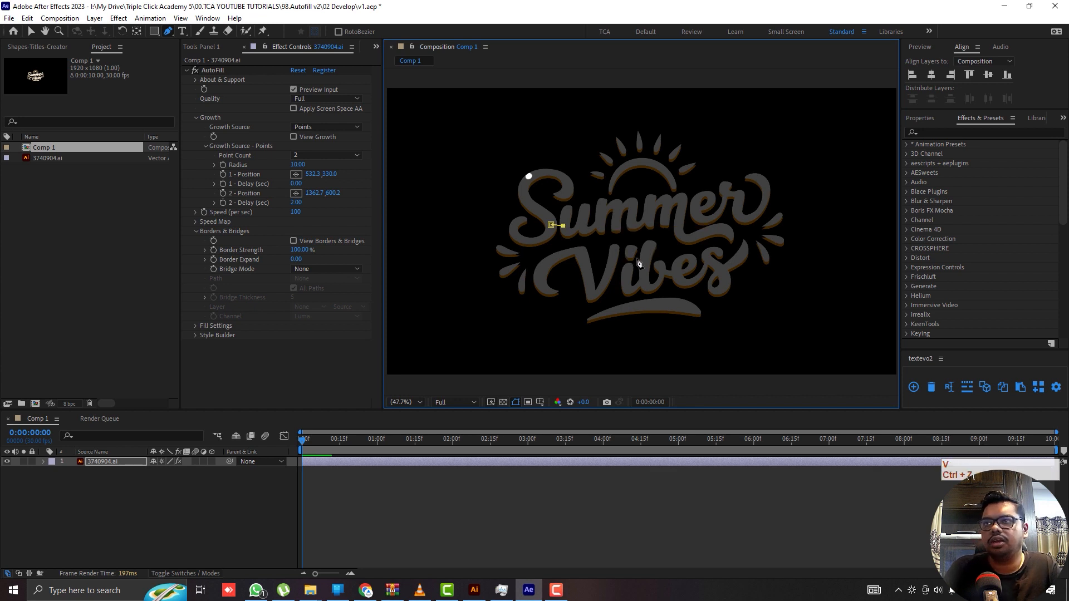
# Step: Draw a separate short mask path bridging the e of Summer and the swash beneath it
pyautogui.press('v')
pyautogui.click(638, 262)
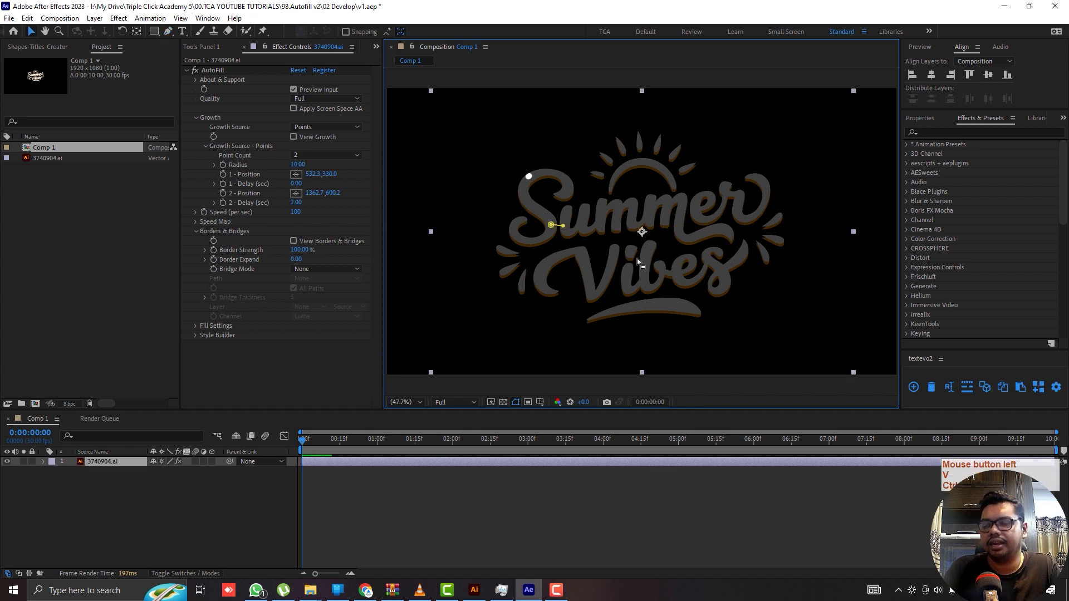
pyautogui.press('g')
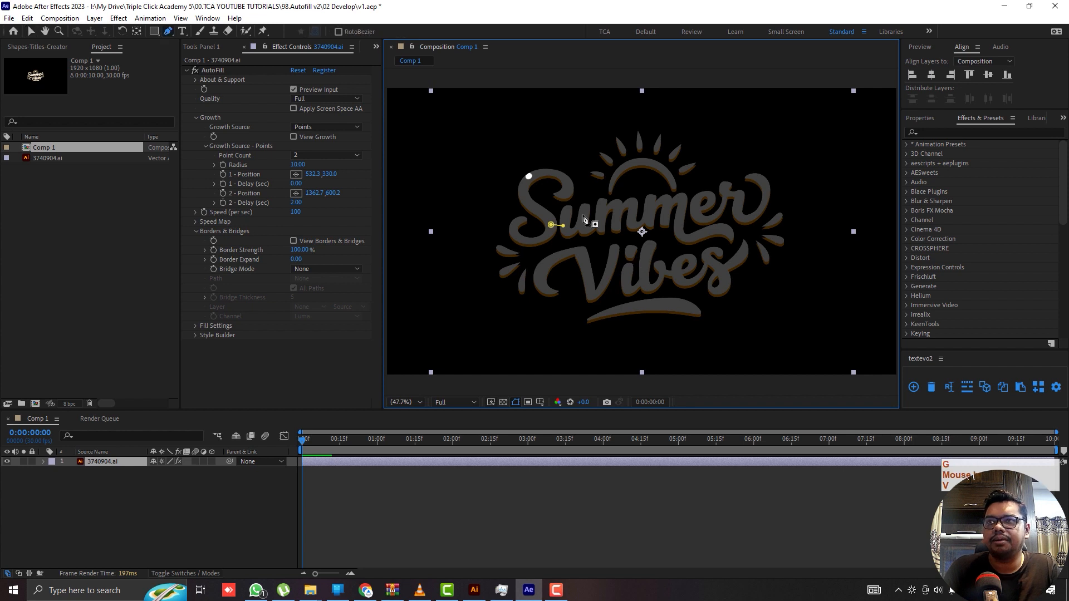
pyautogui.click(714, 228)
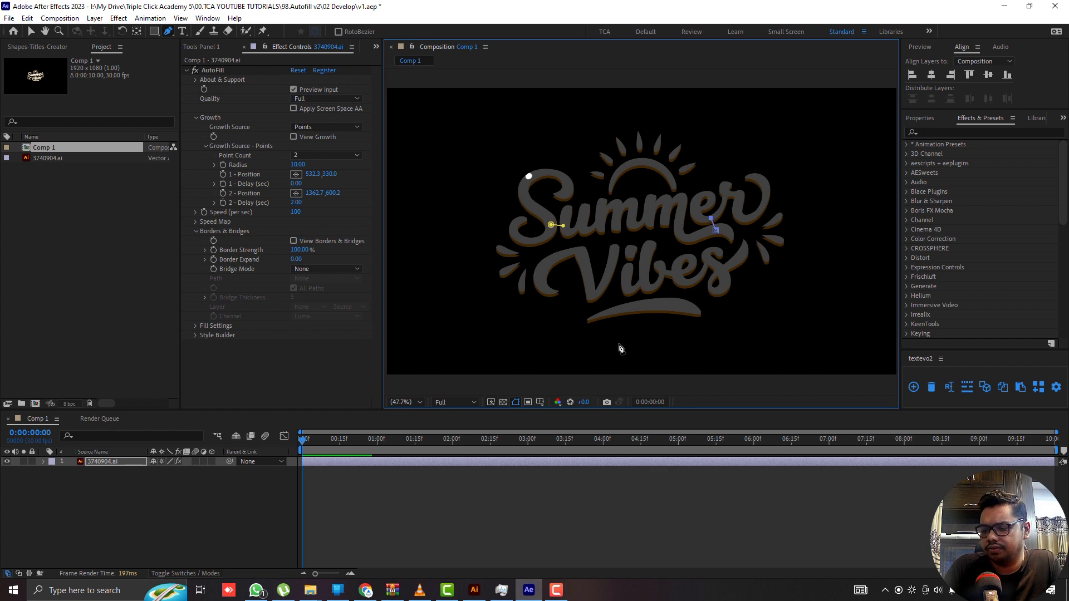
# Step: Draw another open mask path from the upper tip of Summer's r to the sun's nearest ray, adjusting its vertices around the lettering
pyautogui.click(671, 264)
pyautogui.press('v')
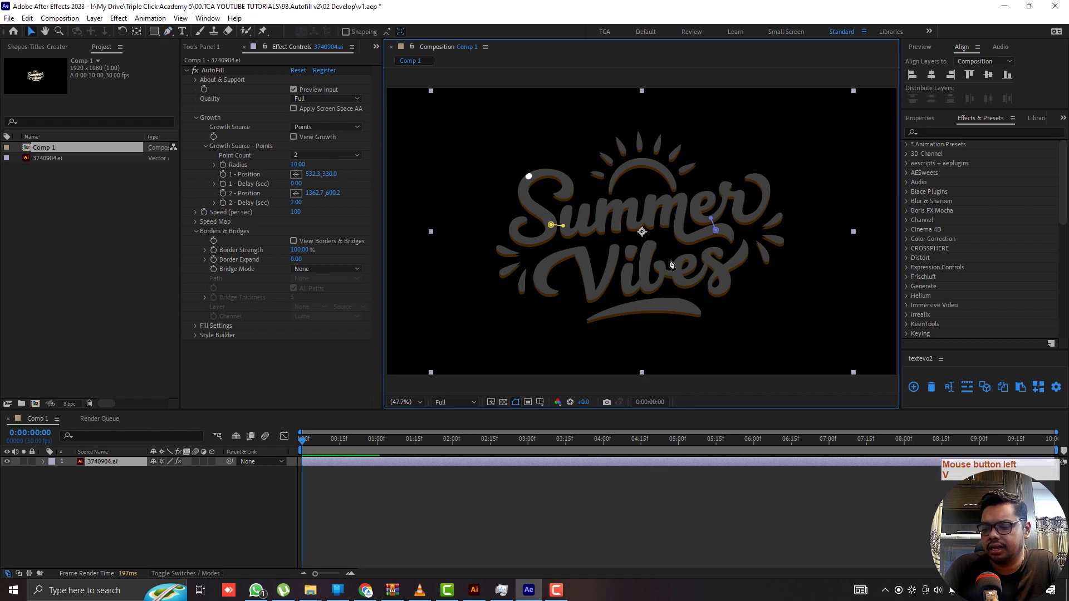
pyautogui.press('g')
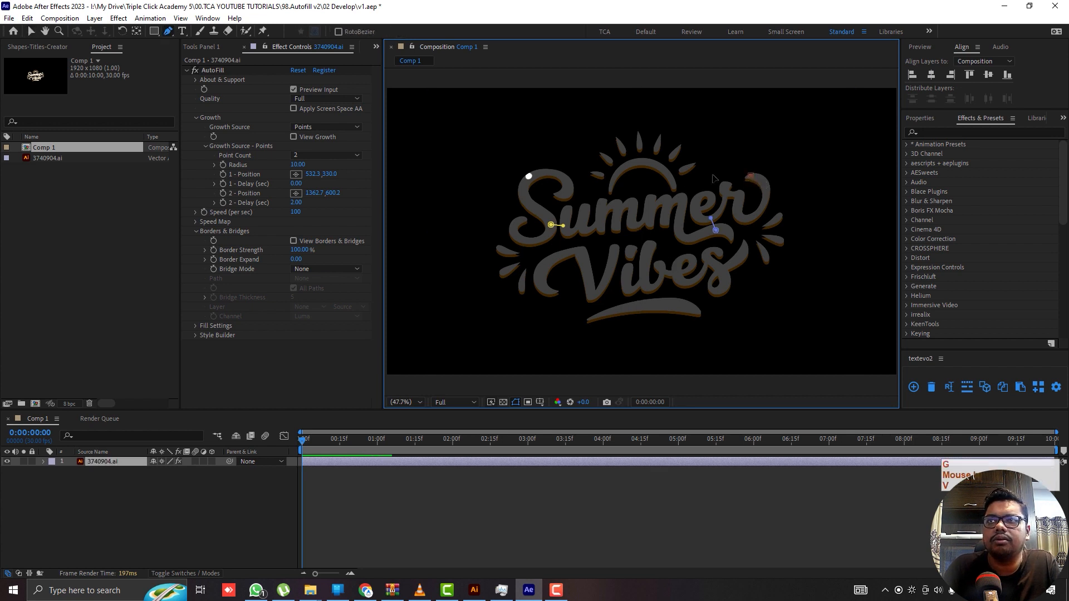
pyautogui.click(714, 169)
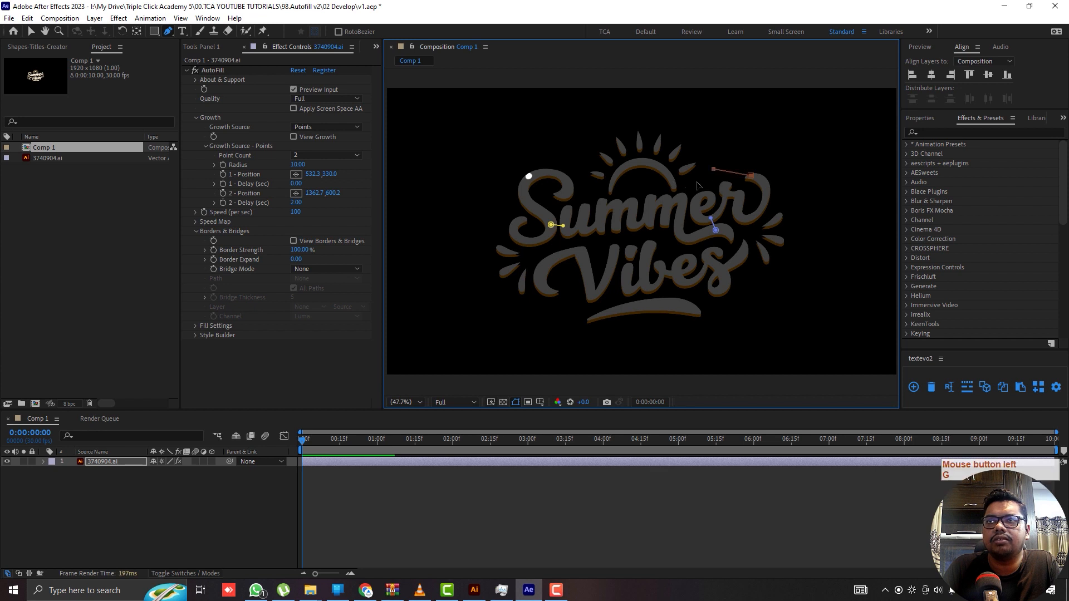
pyautogui.click(685, 182)
pyautogui.click(681, 170)
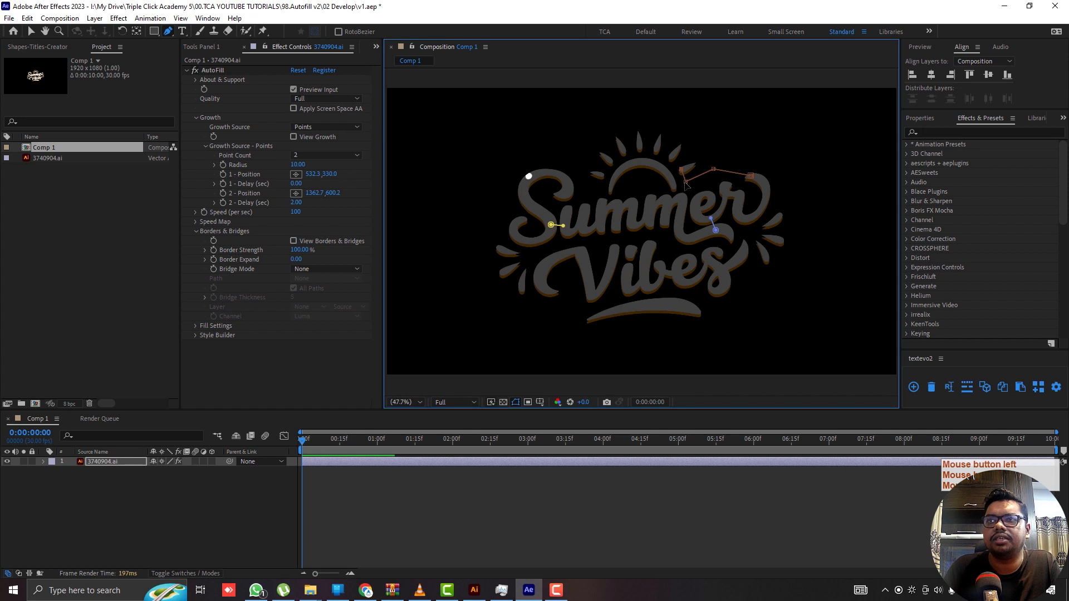
pyautogui.moveTo(686, 182); pyautogui.dragTo(705, 177)
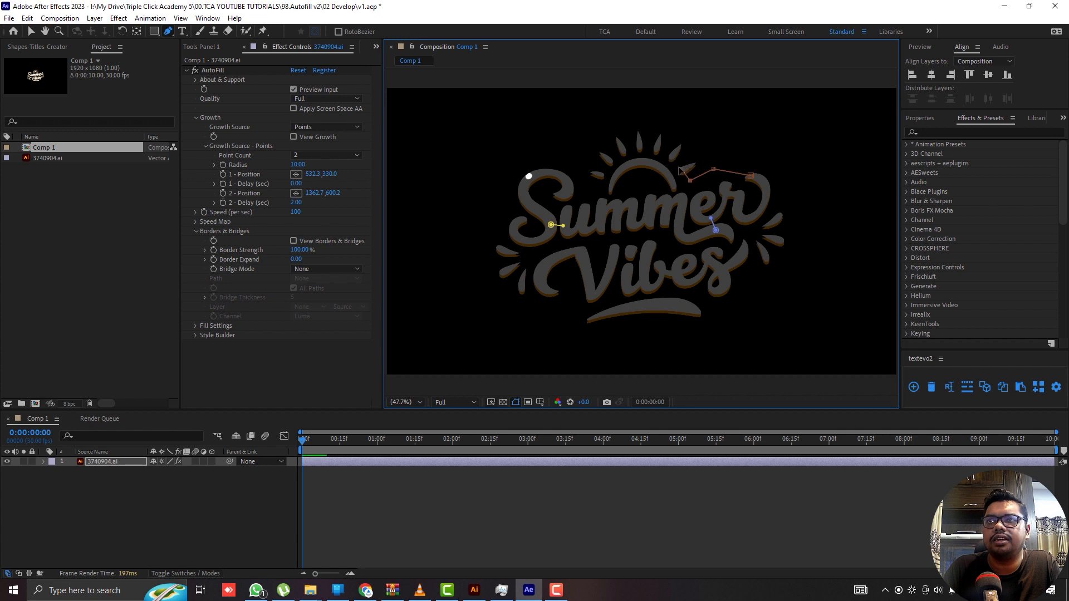
pyautogui.click(682, 171)
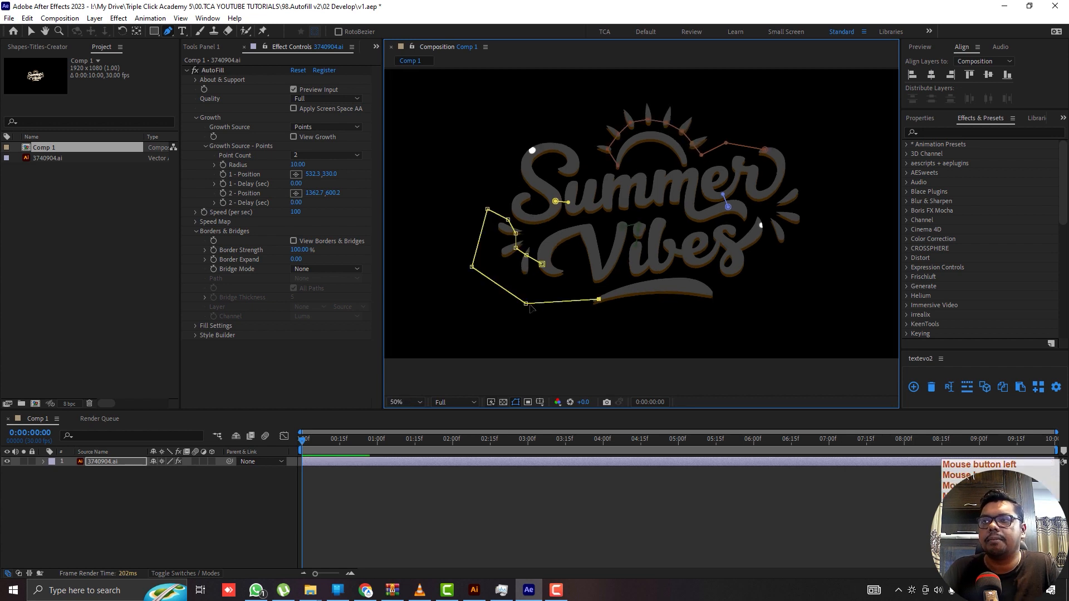
# Step: Move the lower vertices of the left-hand rays' mask path farther from the lettering and its end vertex onto the underline's left tip
pyautogui.moveTo(526, 305); pyautogui.dragTo(522, 319)
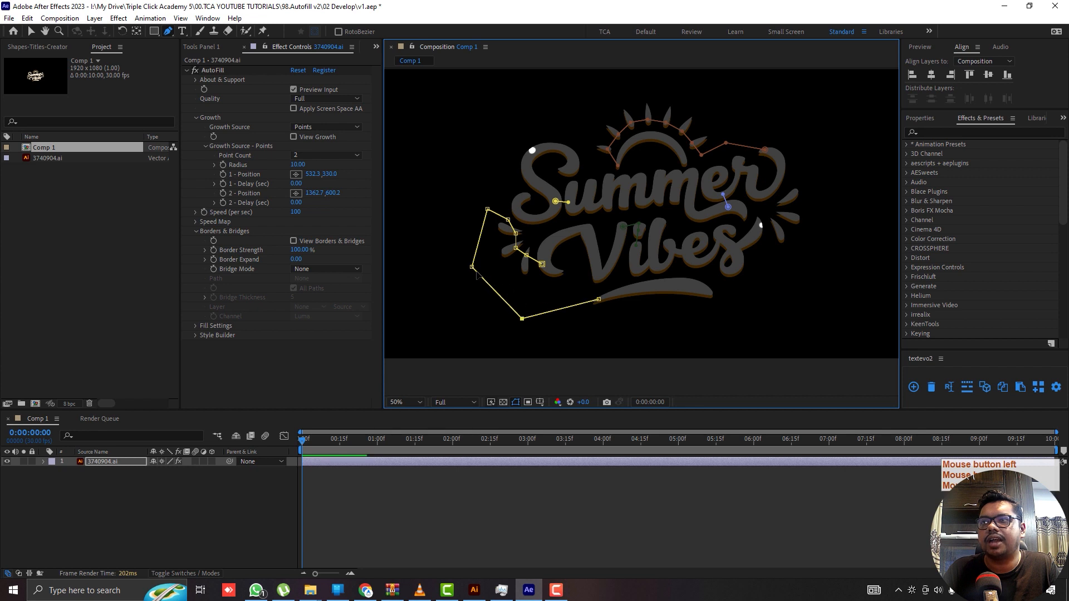
pyautogui.moveTo(471, 267); pyautogui.dragTo(460, 253)
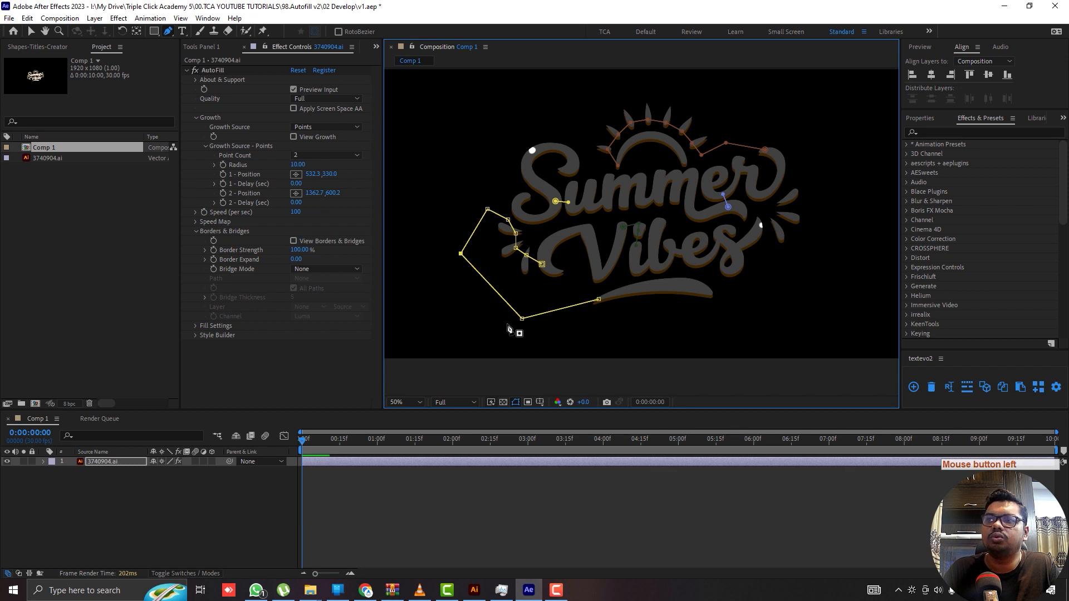
pyautogui.moveTo(521, 321); pyautogui.dragTo(505, 331)
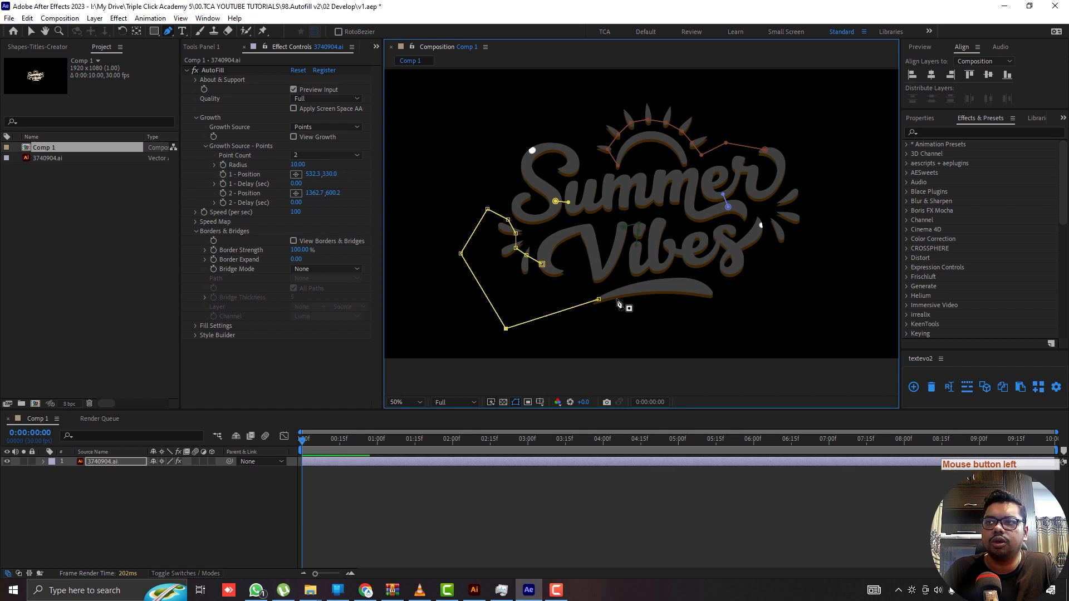
pyautogui.moveTo(598, 301); pyautogui.dragTo(605, 298)
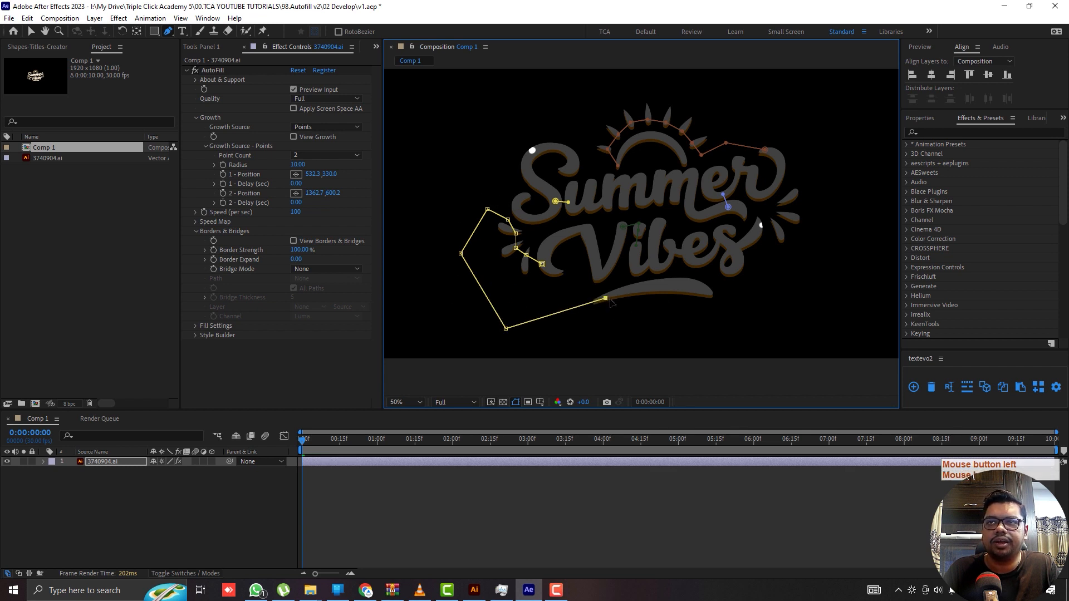
# Step: Extend the mask path from the underline around below the lettering and up through the rays beside the final s of Vibes
pyautogui.click(709, 291)
pyautogui.moveTo(709, 292); pyautogui.dragTo(660, 329)
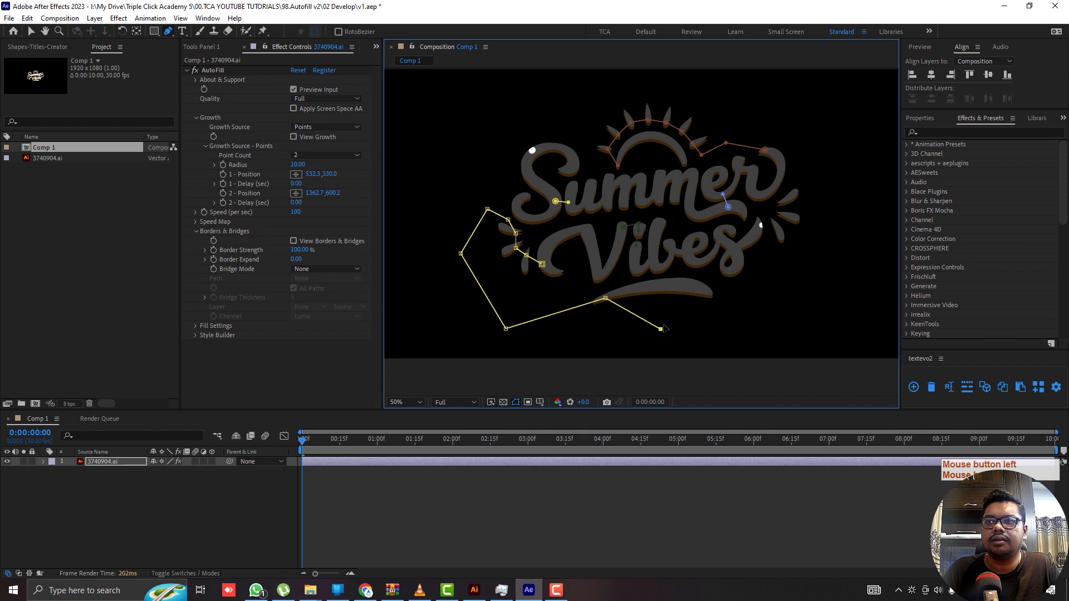
pyautogui.click(769, 320)
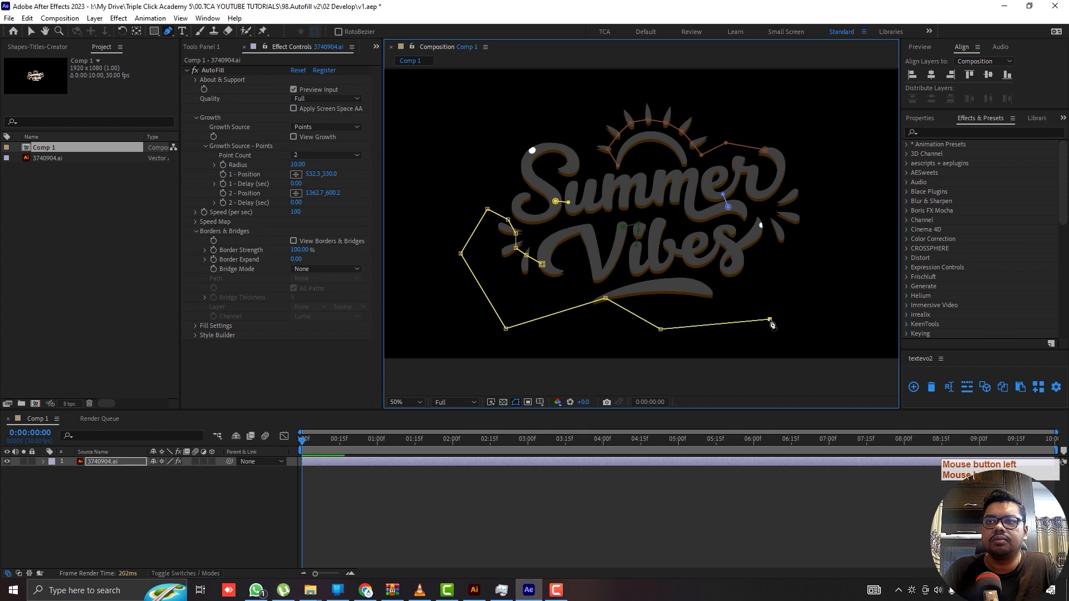
pyautogui.click(770, 235)
pyautogui.moveTo(772, 218); pyautogui.dragTo(784, 212)
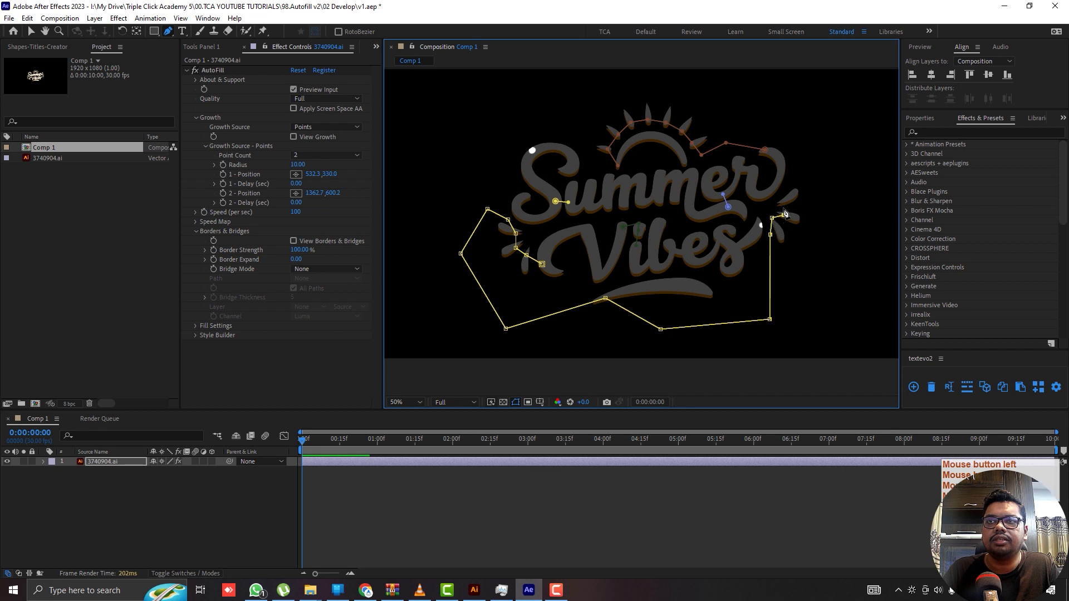
pyautogui.click(782, 200)
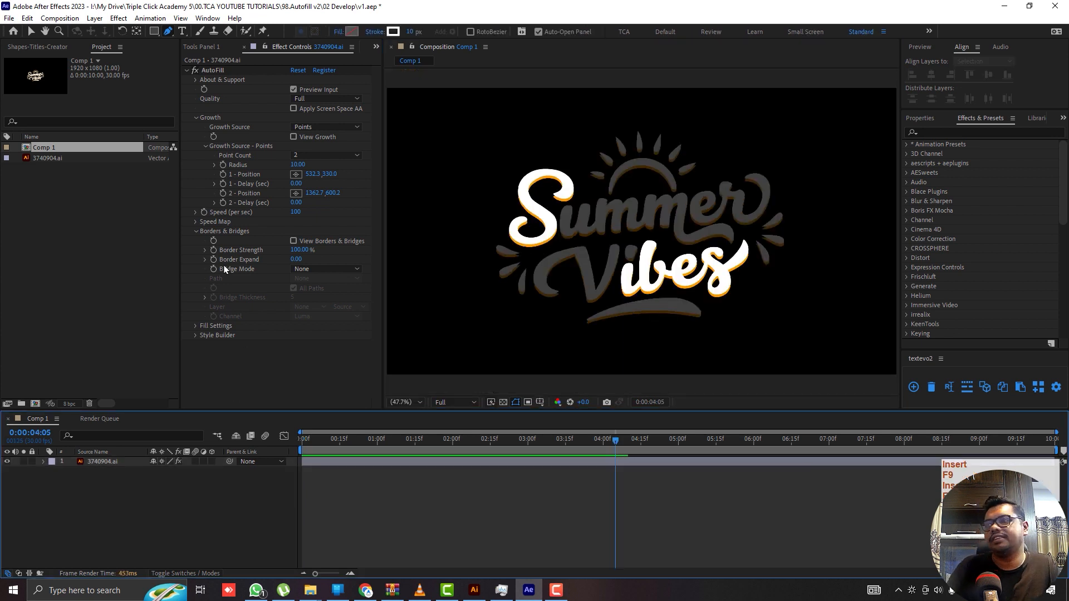
# Step: Set AutoFill's bridge mode to Mask, using all mask paths, and preview the lettering reveal from the start
pyautogui.click(350, 274)
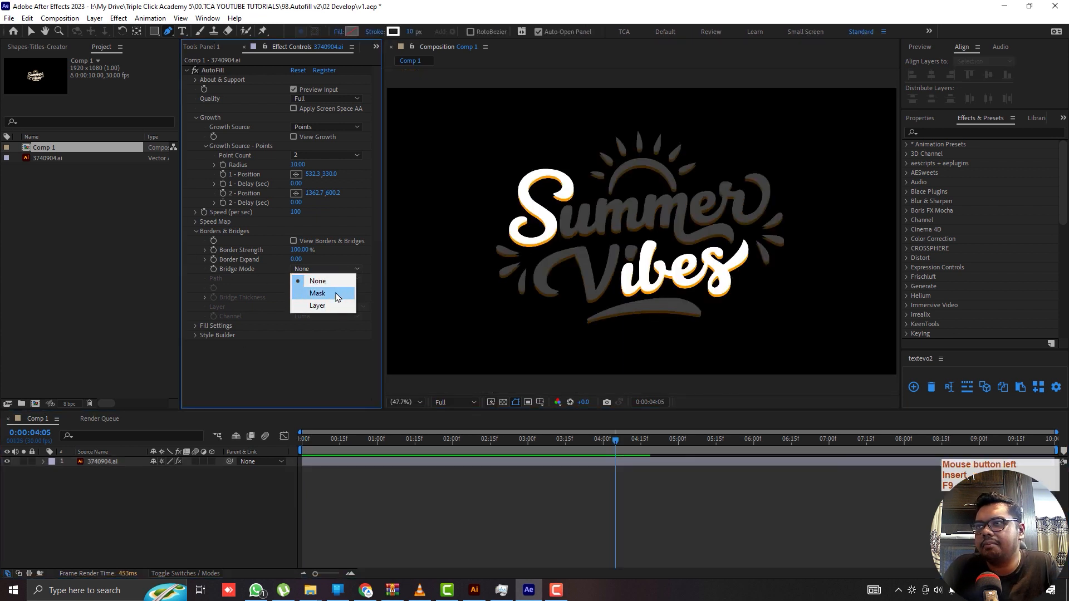
pyautogui.click(336, 292)
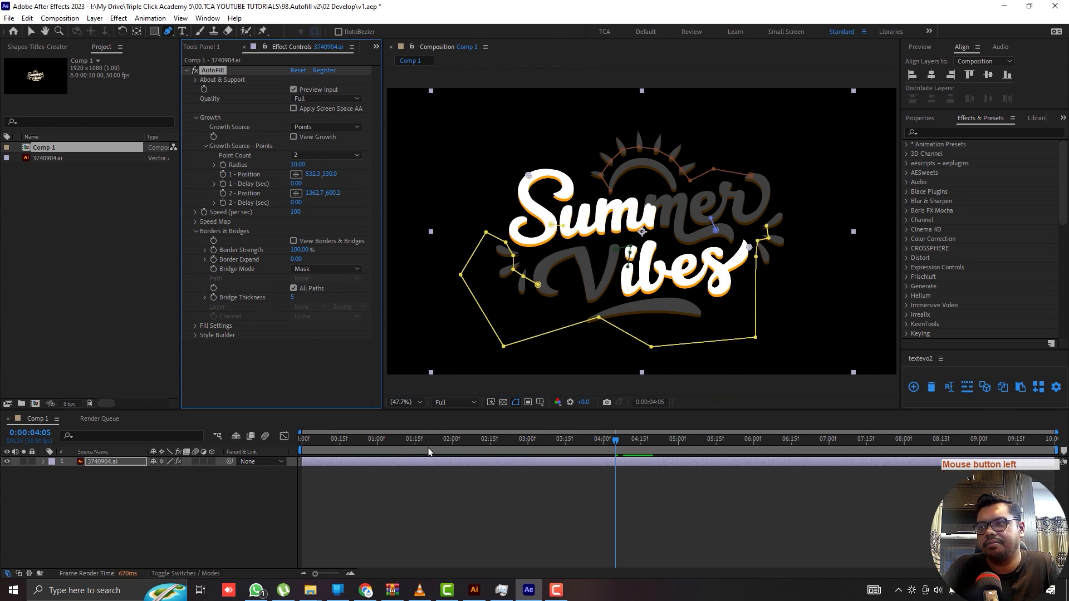
pyautogui.moveTo(421, 440); pyautogui.dragTo(164, 455)
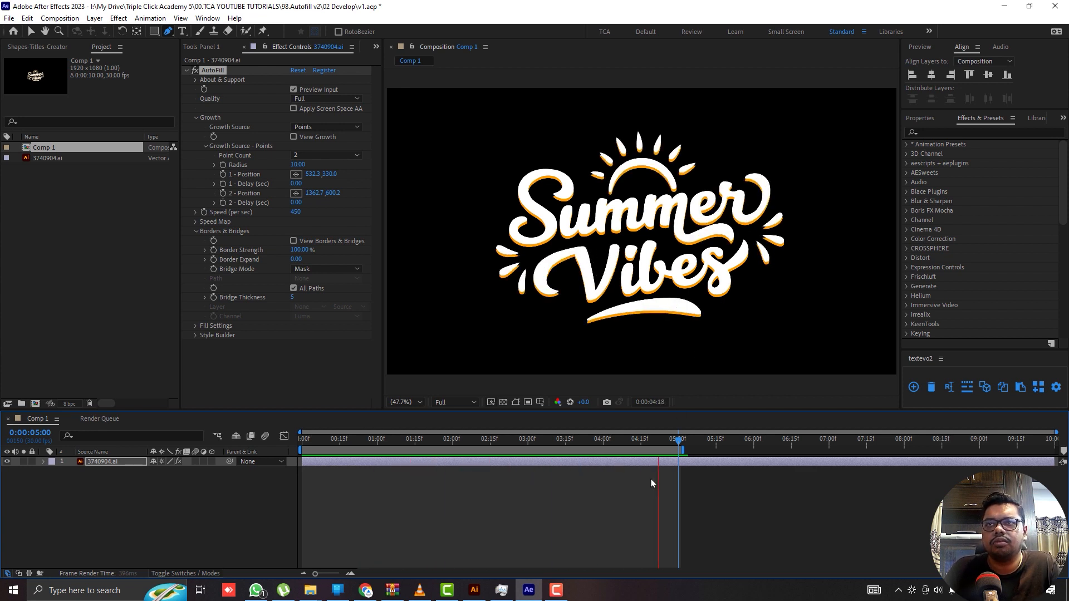
pyautogui.press('space')
pyautogui.moveTo(418, 444); pyautogui.dragTo(645, 444)
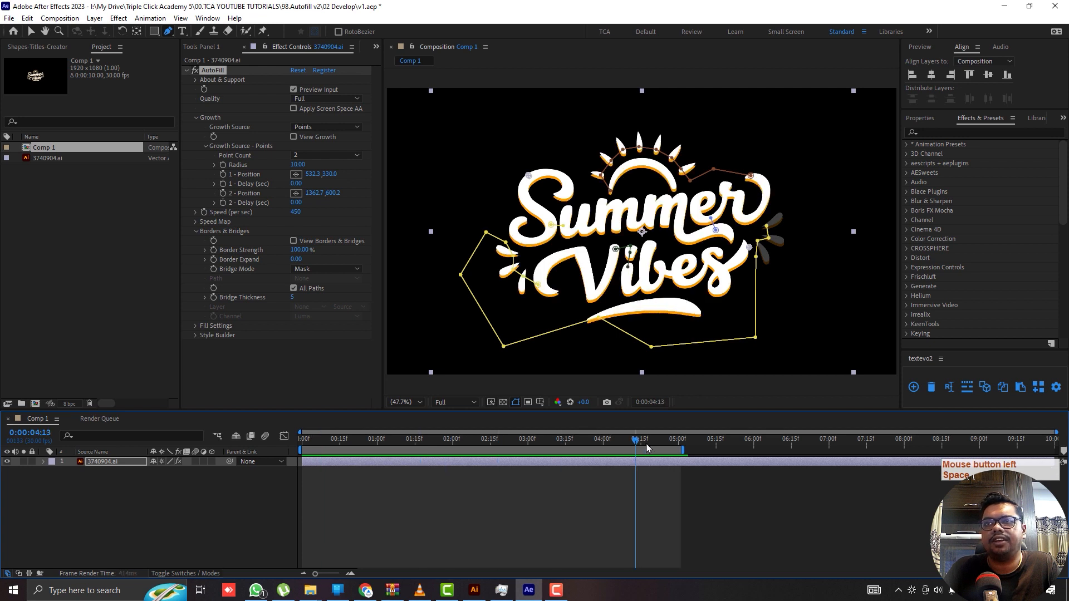
# Step: Turn off AutoFill's input preview and play the reveal from the first frame against the plain background
pyautogui.click(293, 90)
pyautogui.click(406, 471)
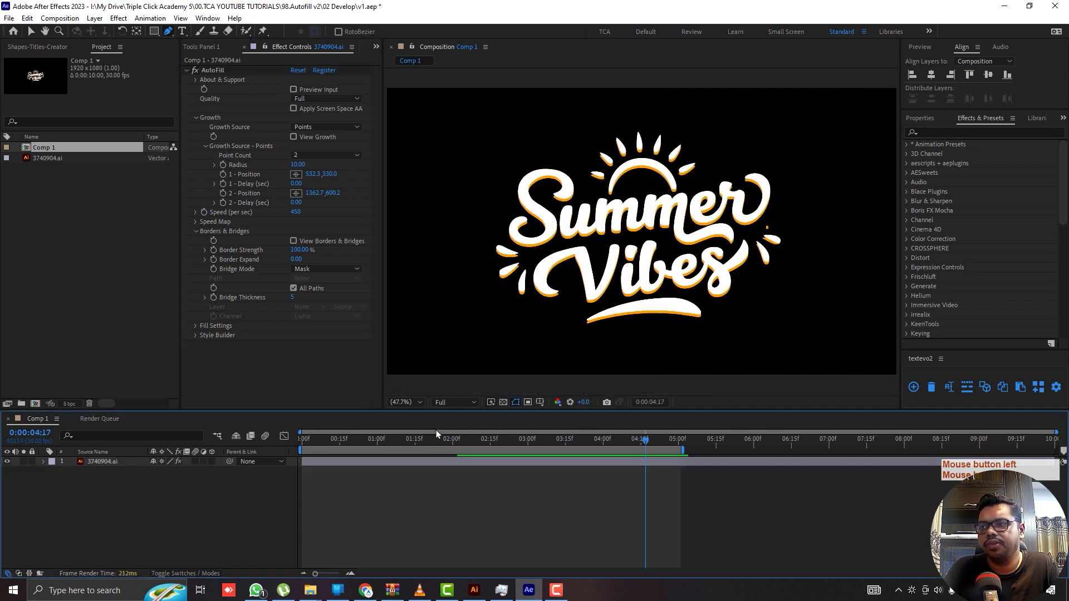
pyautogui.press('space')
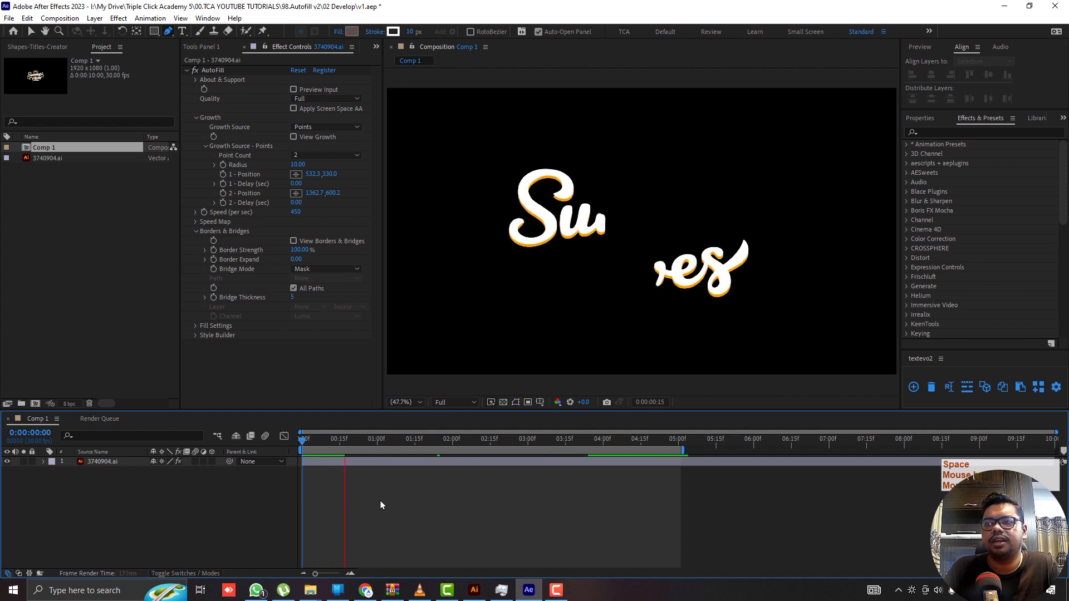
pyautogui.click(321, 446)
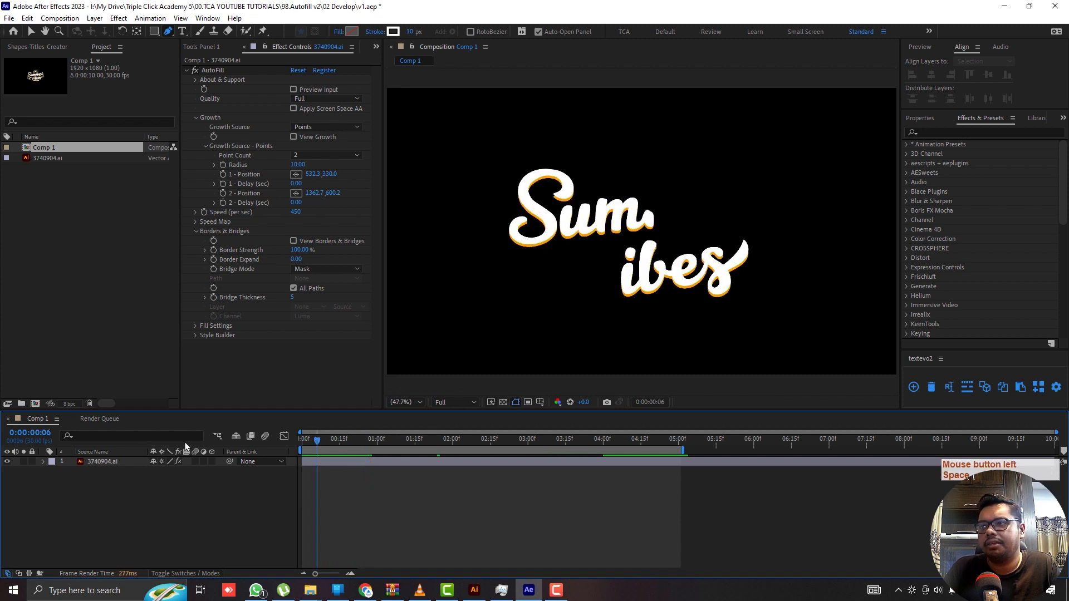
pyautogui.press('space')
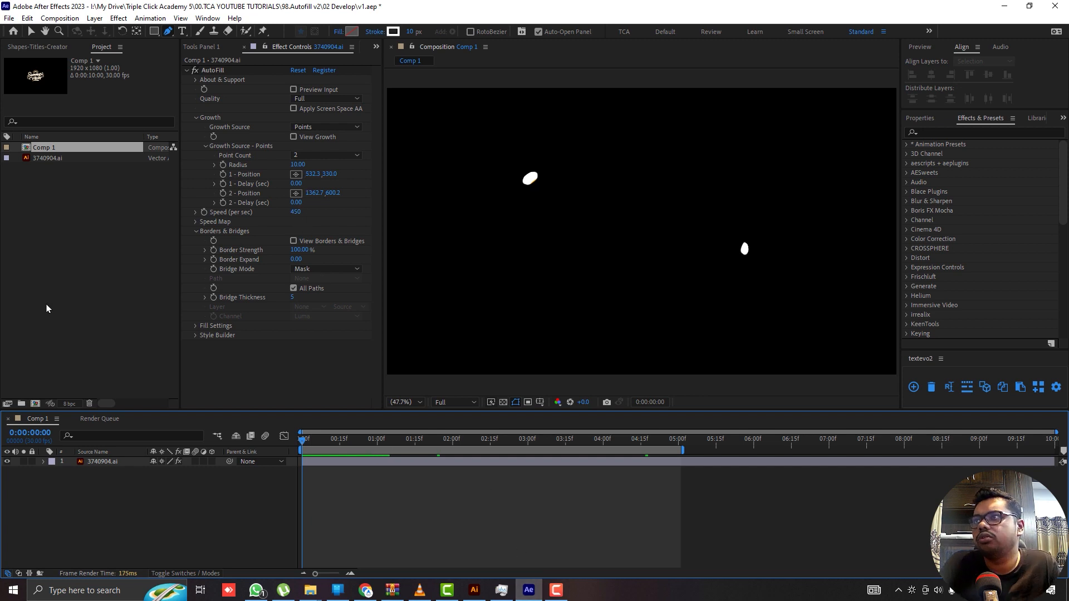
# Step: Expand the Speed Map settings and temporarily display the speed map to inspect it on the lettering
pyautogui.click(195, 222)
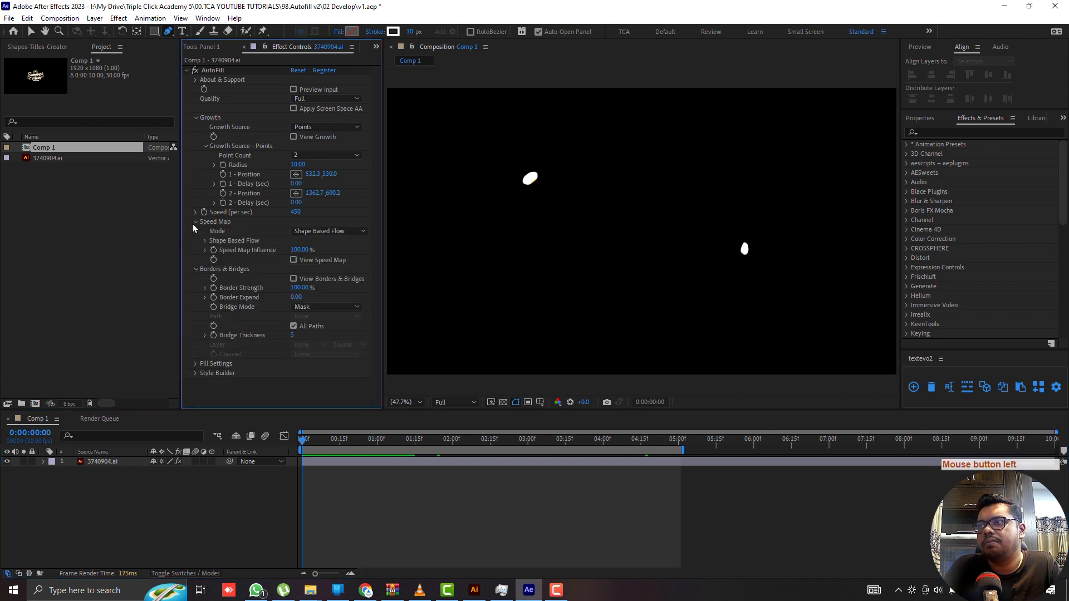
pyautogui.click(294, 261)
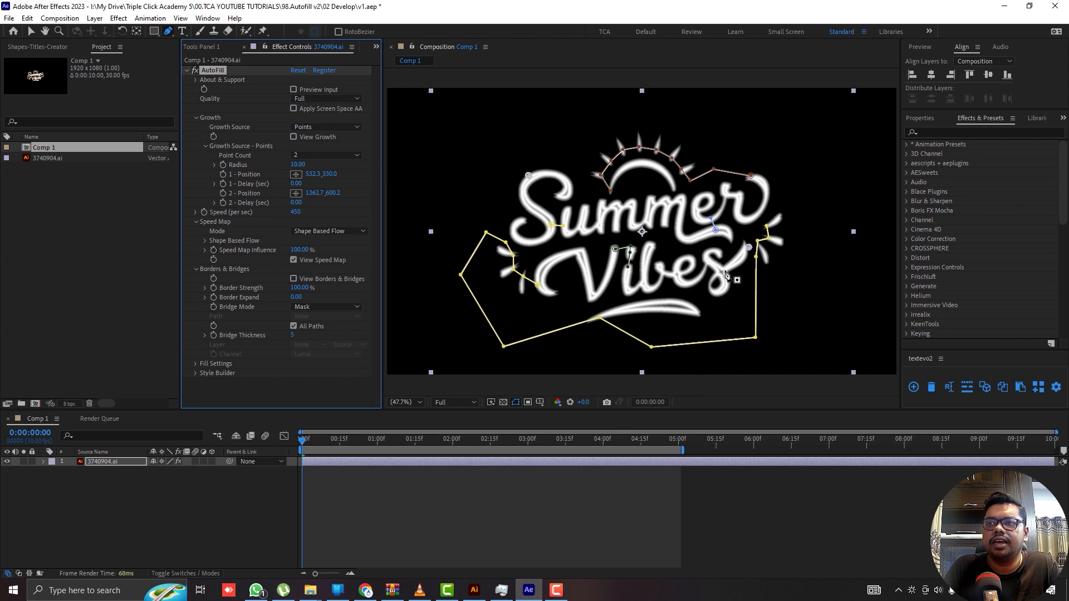
pyautogui.scroll(2, 723, 281)
pyautogui.scroll(-2, 724, 285)
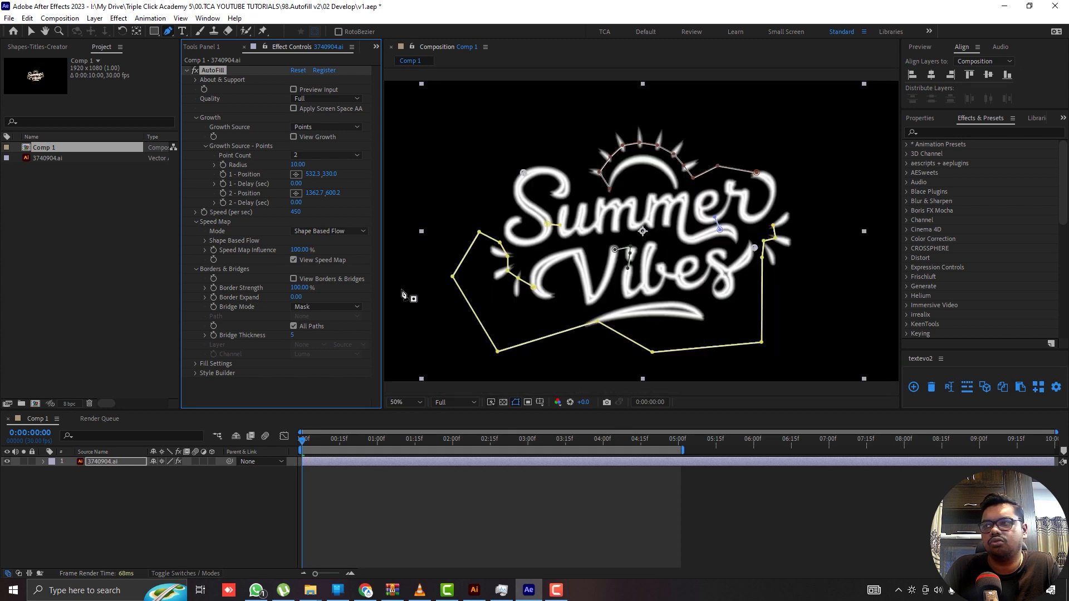
pyautogui.click(294, 261)
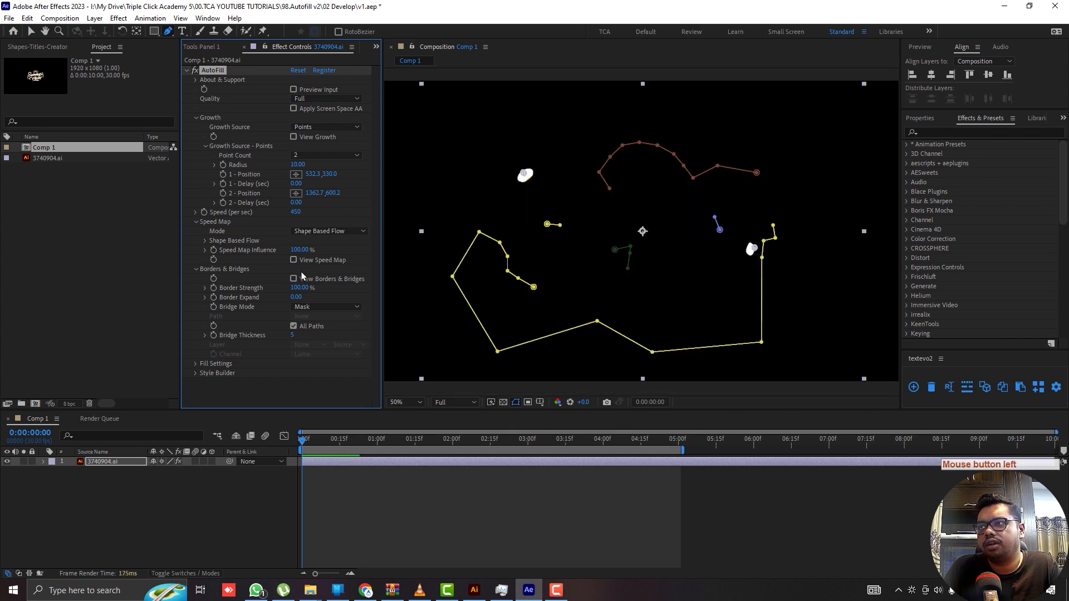
# Step: Scrub the timeline between about 2 and 4 seconds to examine how the underline and sun fill in
pyautogui.click(459, 449)
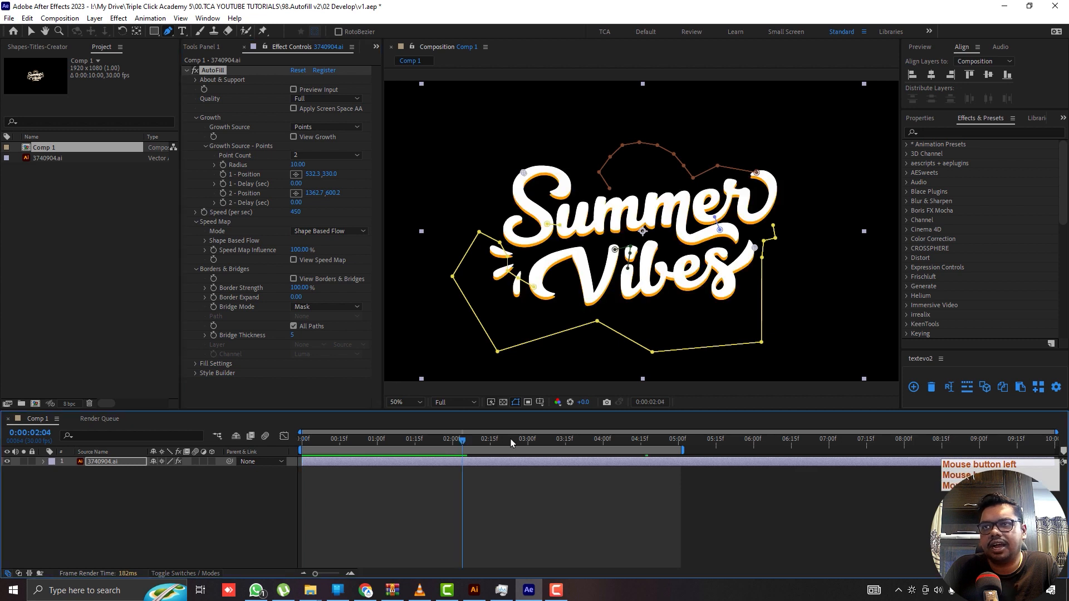
pyautogui.moveTo(511, 443); pyautogui.dragTo(594, 449)
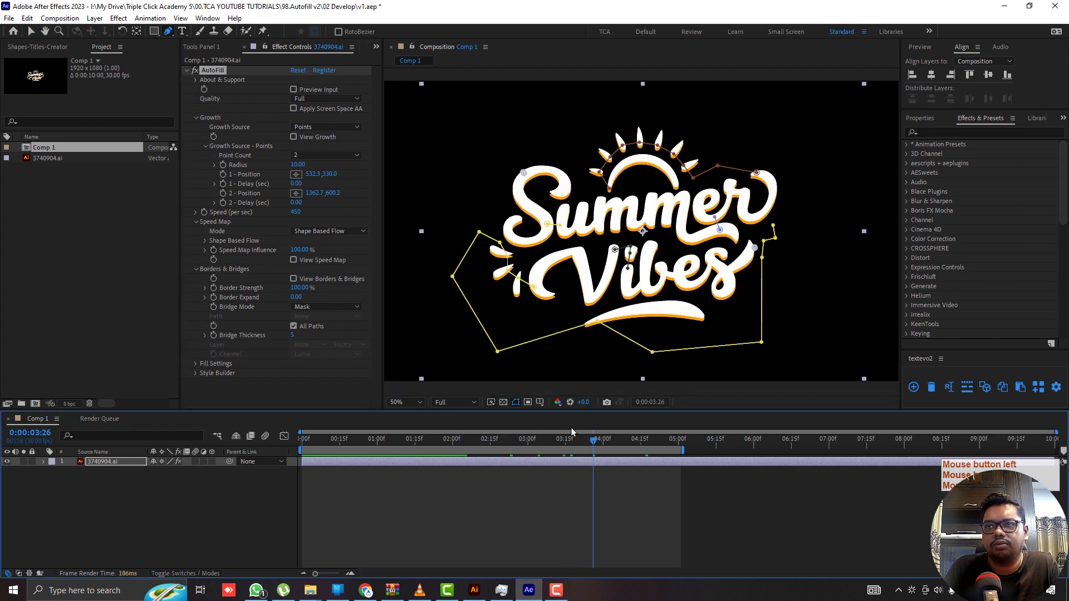
pyautogui.click(543, 441)
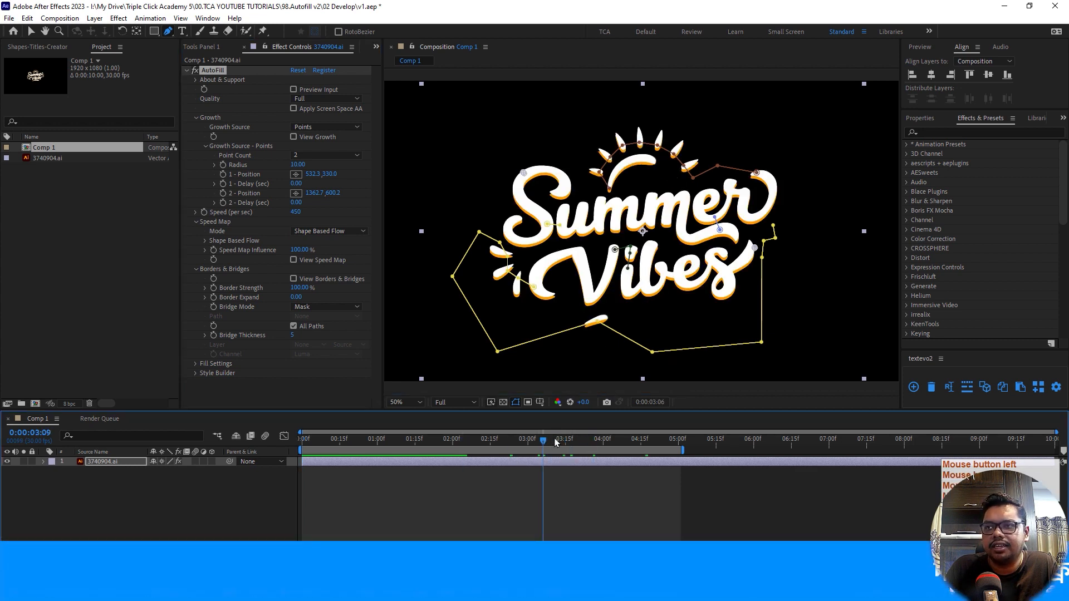
pyautogui.moveTo(555, 443); pyautogui.dragTo(561, 442)
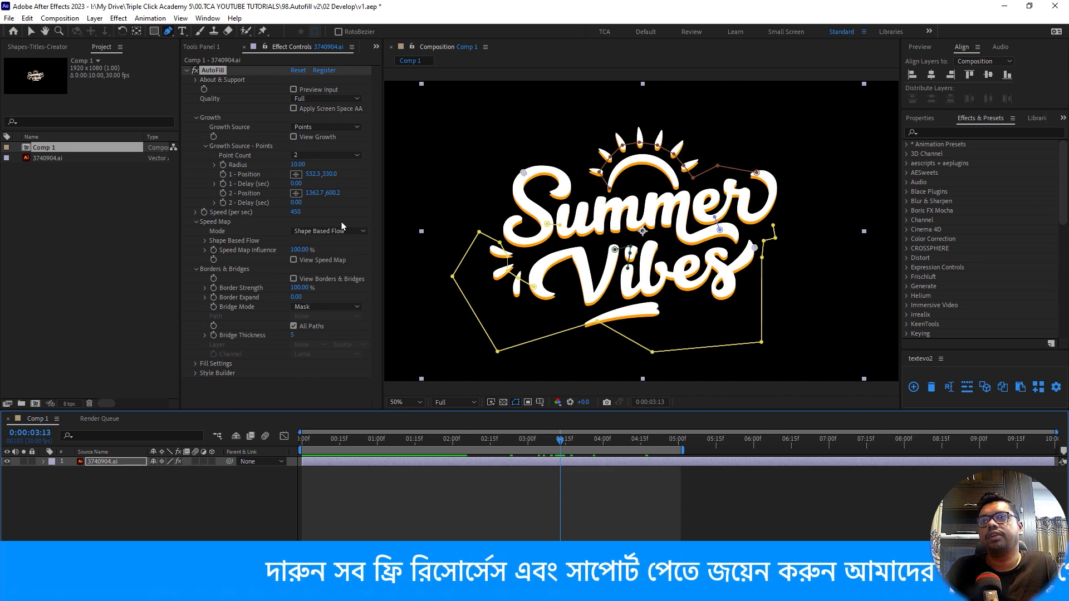
# Step: Display the speed map and review the Shape Based Flow settings, keeping the outline mode at Alpha
pyautogui.click(293, 261)
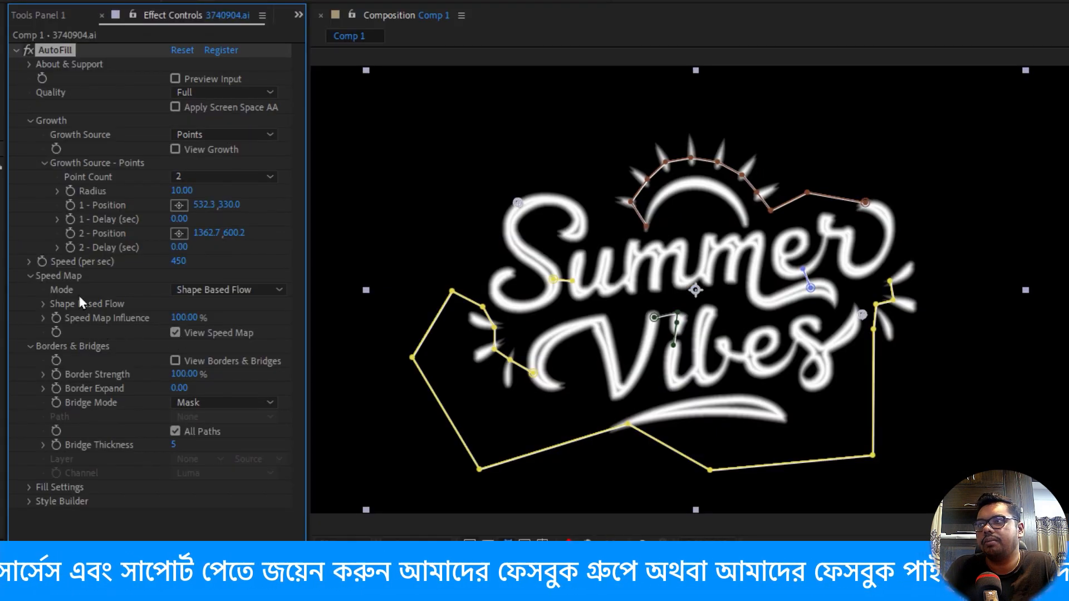
pyautogui.click(42, 304)
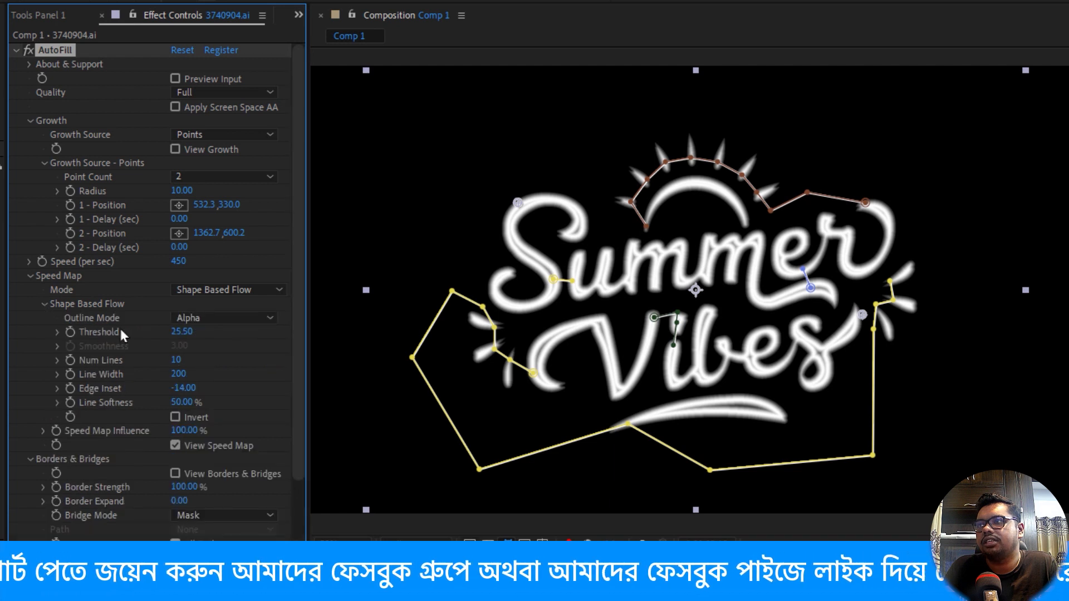
pyautogui.click(222, 290)
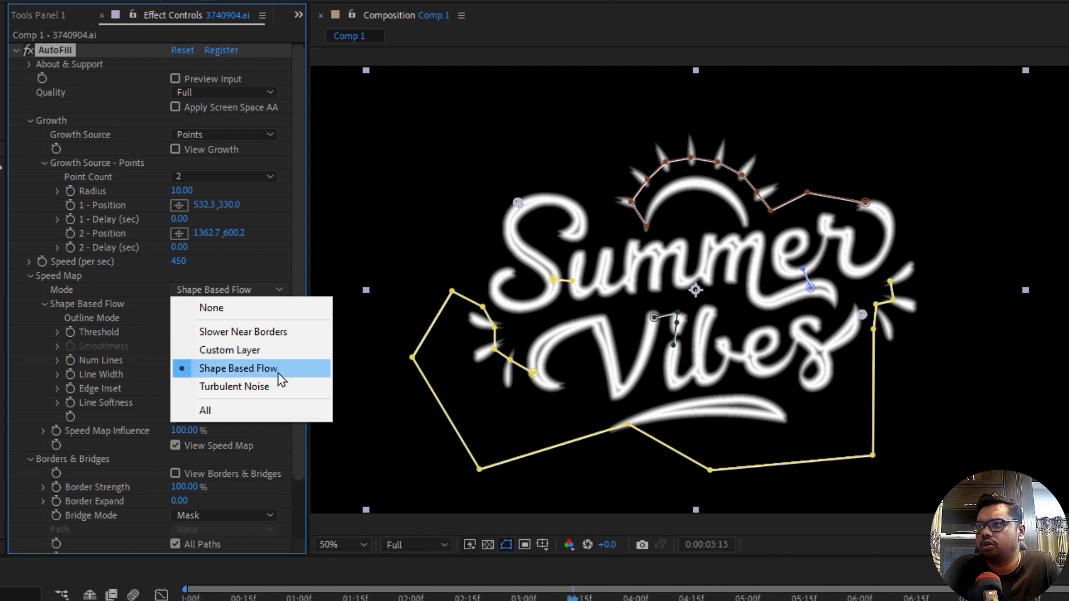
pyautogui.click(125, 326)
pyautogui.click(268, 319)
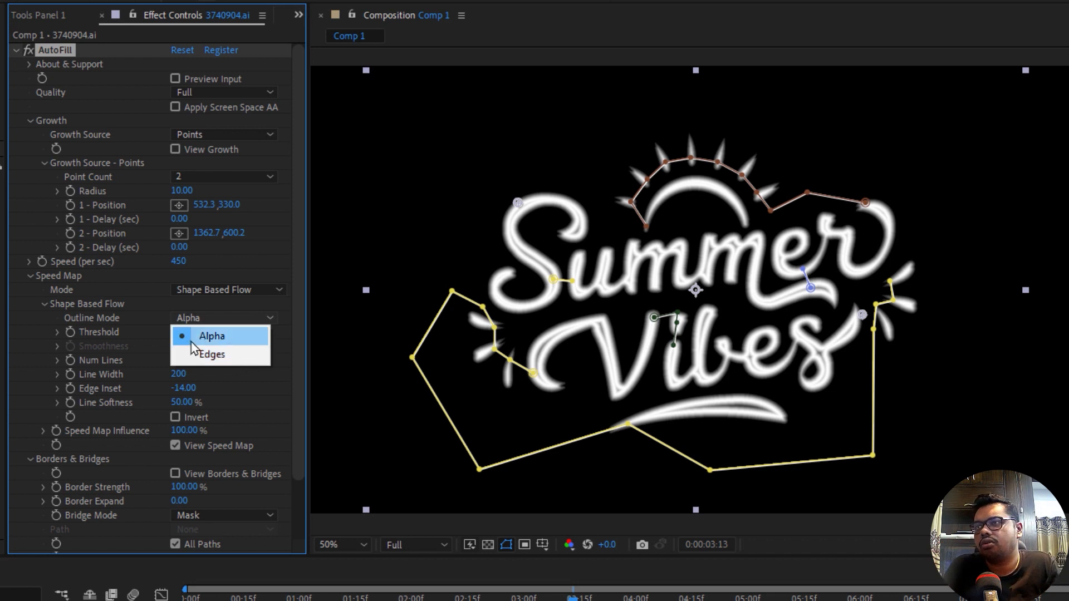
pyautogui.click(215, 336)
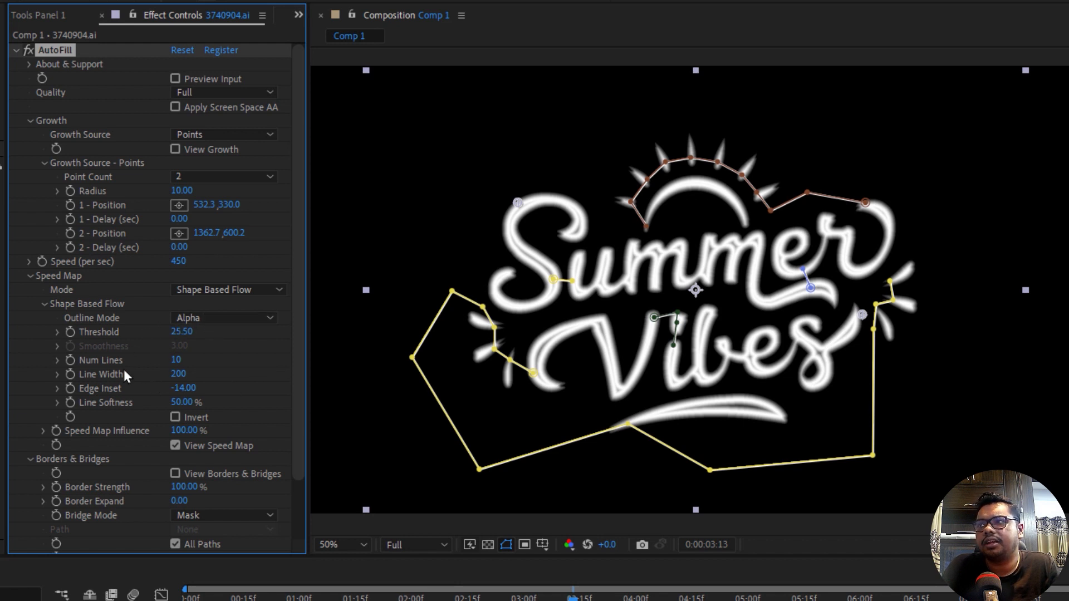
# Step: Set the Shape Based Flow's number of lines to 30 and its line width to 77
pyautogui.click(176, 361)
pyautogui.write('50')
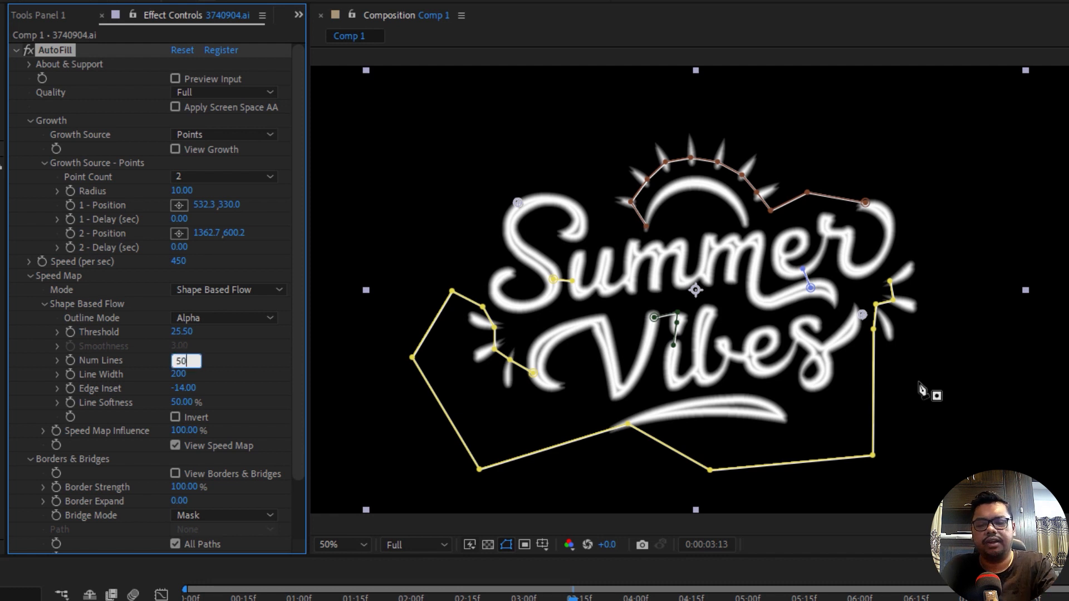
pyautogui.press('Return')
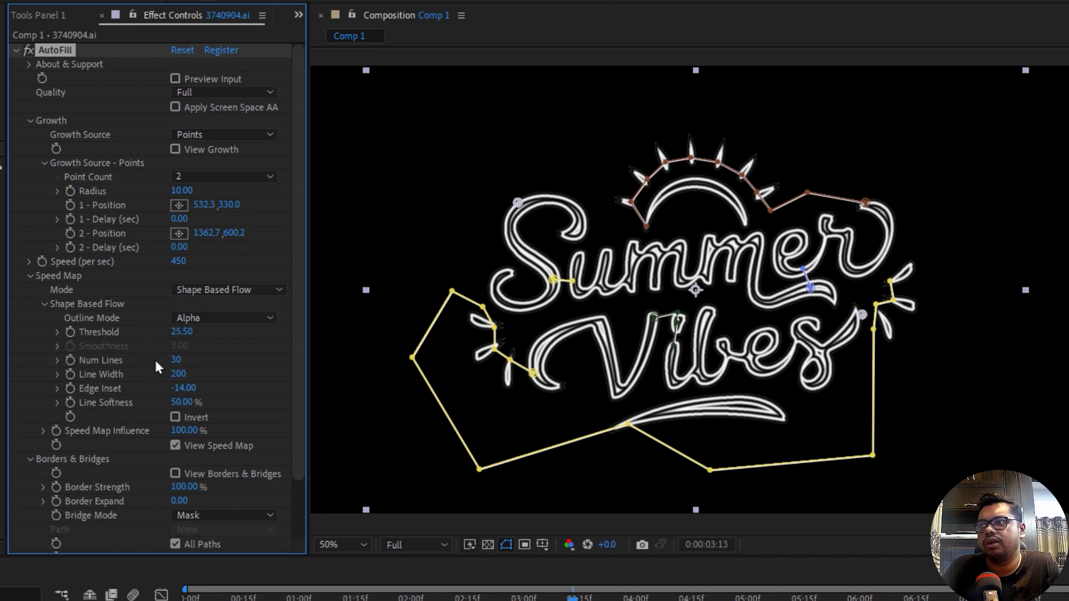
pyautogui.moveTo(176, 374); pyautogui.dragTo(97, 394)
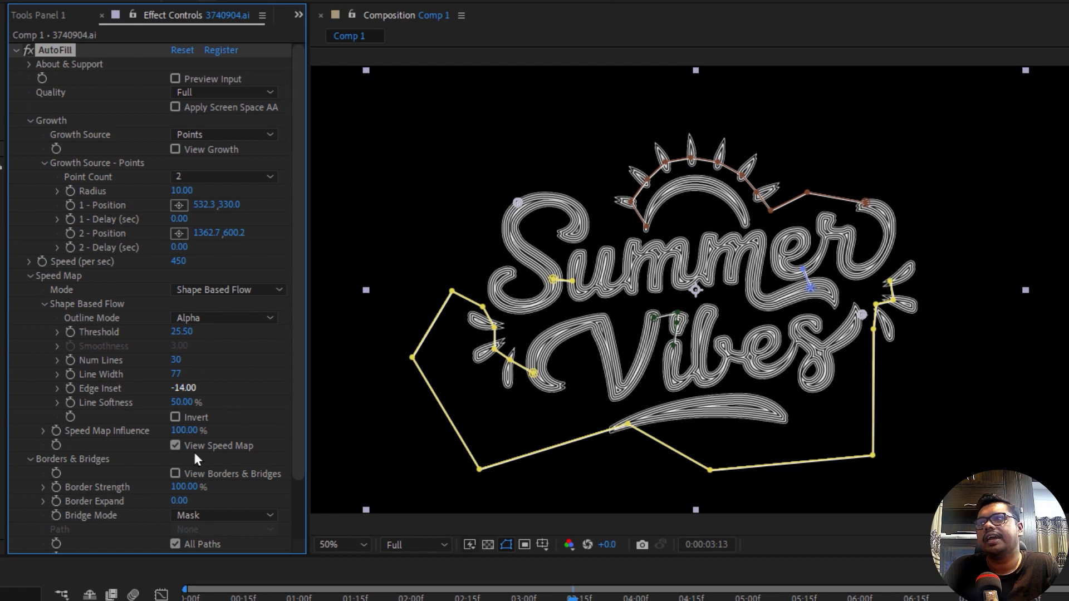
# Step: Hide the speed map, deselect the layer and play the reveal from the first frame
pyautogui.click(175, 445)
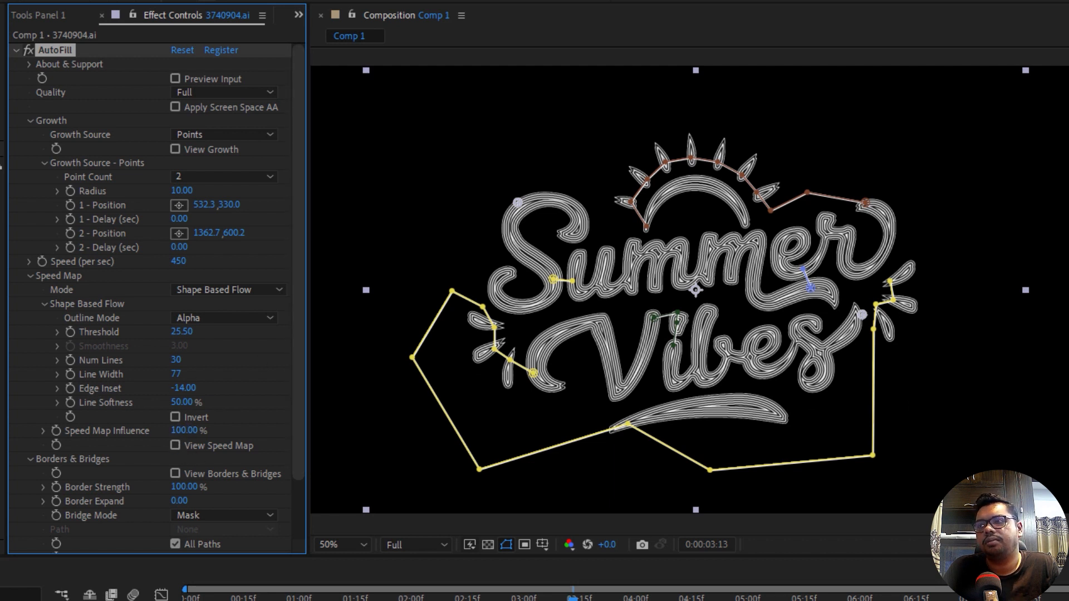
pyautogui.press('F2')
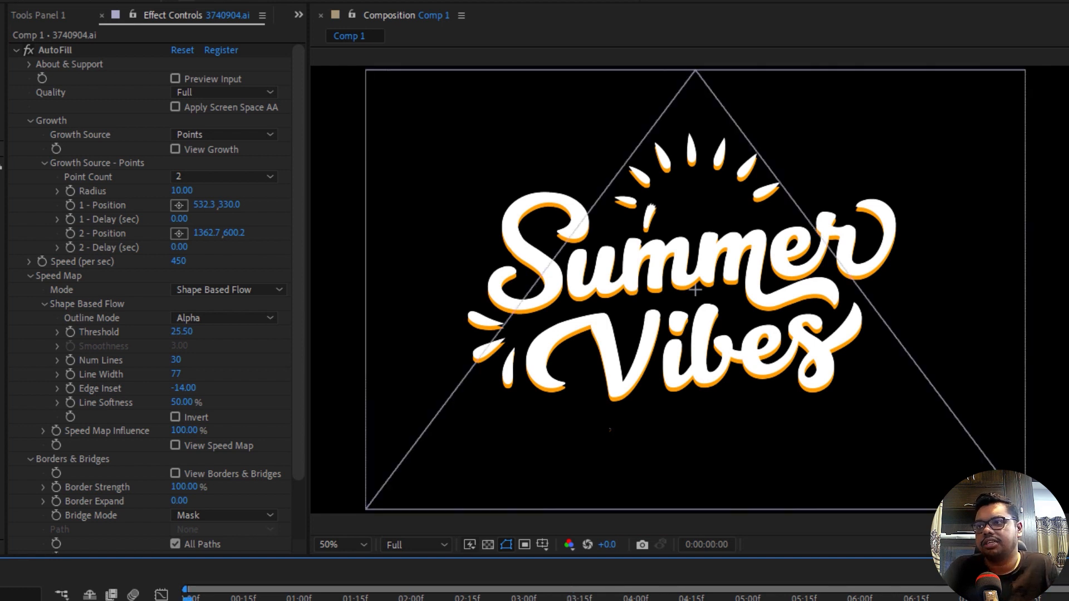
pyautogui.press('Home')
pyautogui.press('space')
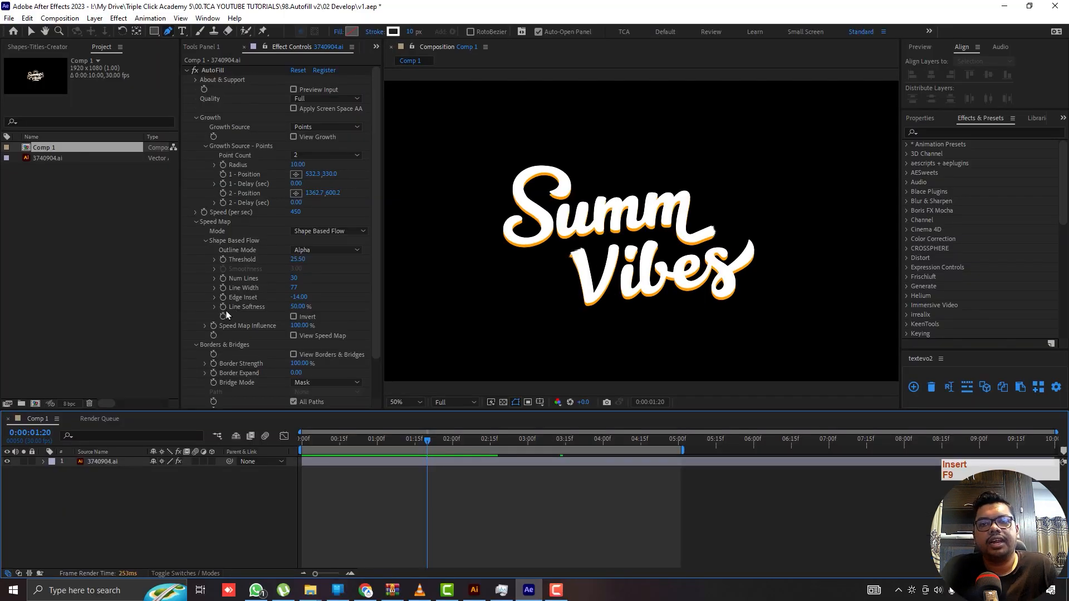
# Step: Review the outline mode and speed map mode options, and collapse the Speed Map settings
pyautogui.click(331, 249)
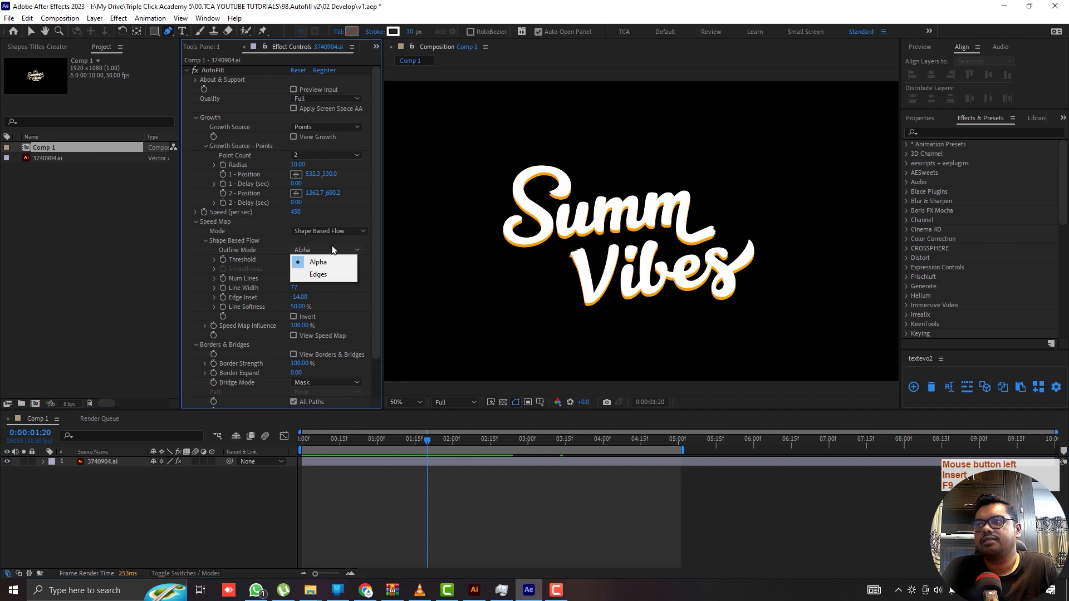
pyautogui.click(362, 232)
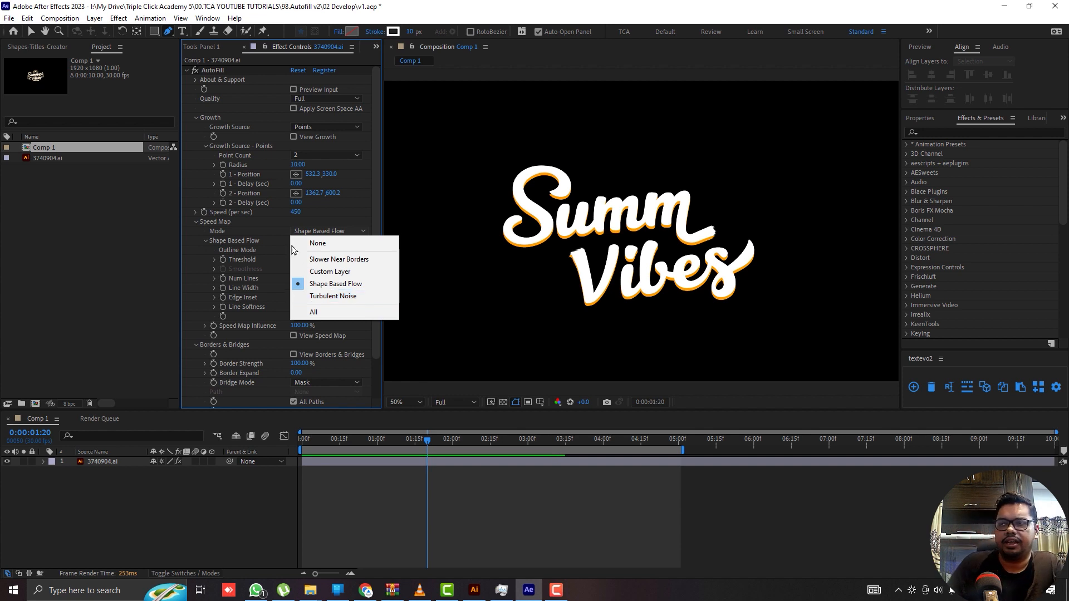
pyautogui.click(259, 241)
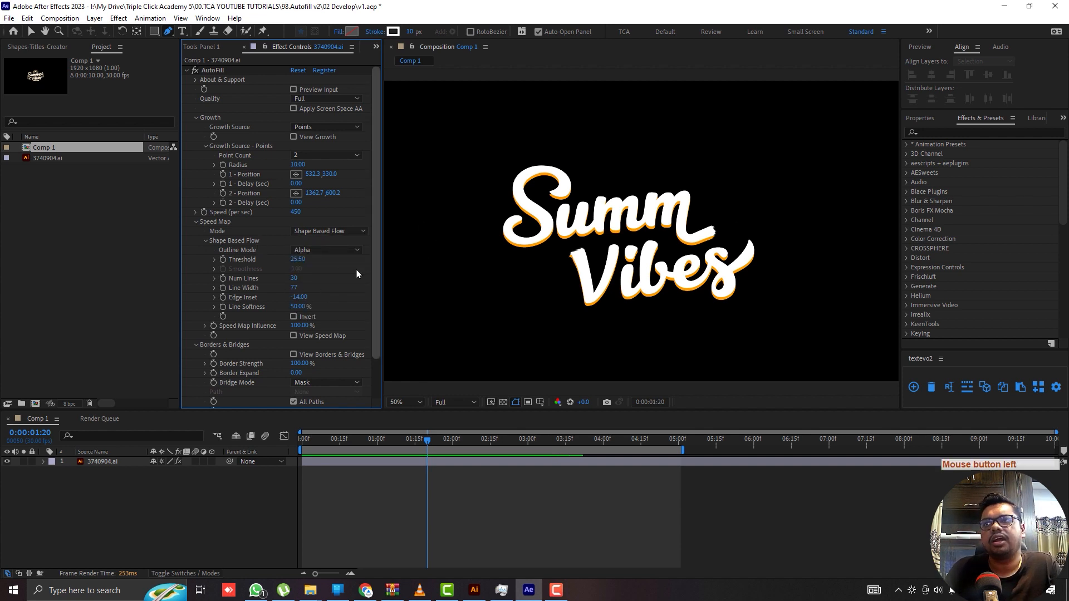
pyautogui.click(196, 222)
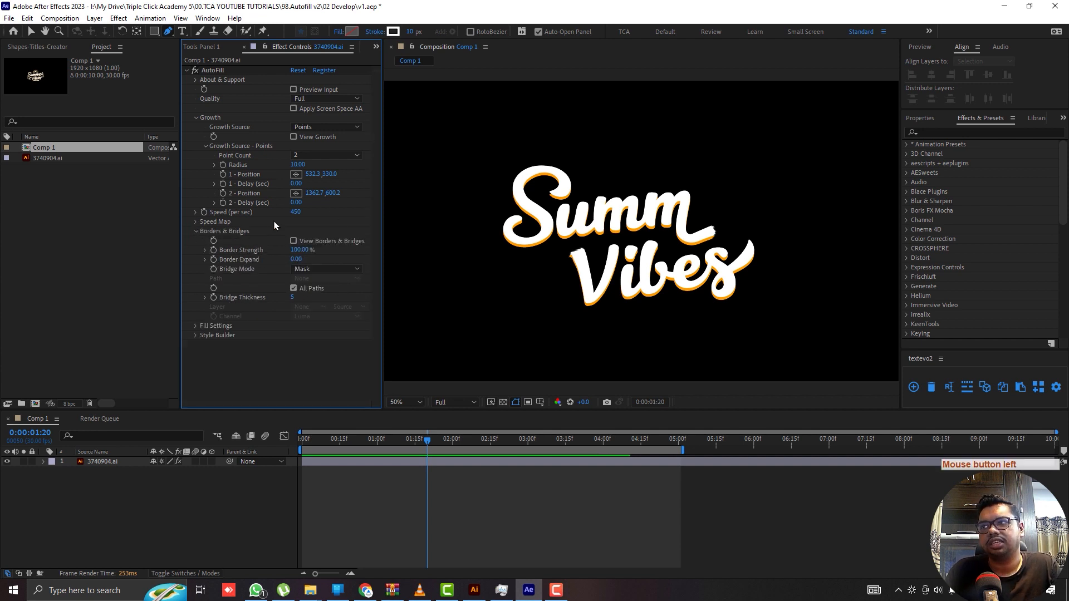
# Step: Expand the Fill Settings and Style Builder groups and examine the available pipeline options
pyautogui.click(192, 335)
pyautogui.click(196, 260)
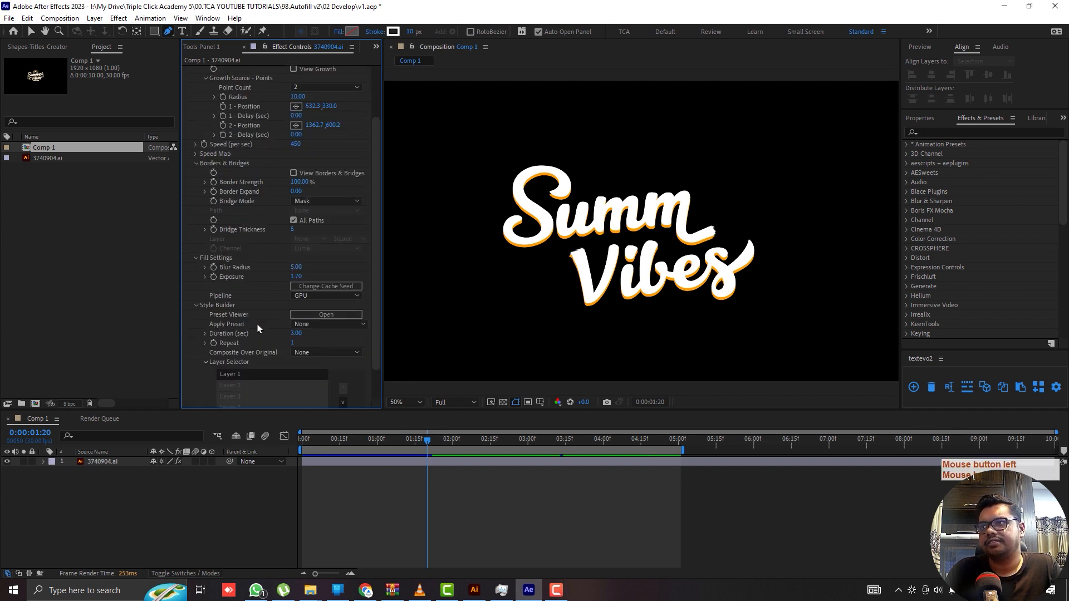
pyautogui.scroll(-2, 261, 287)
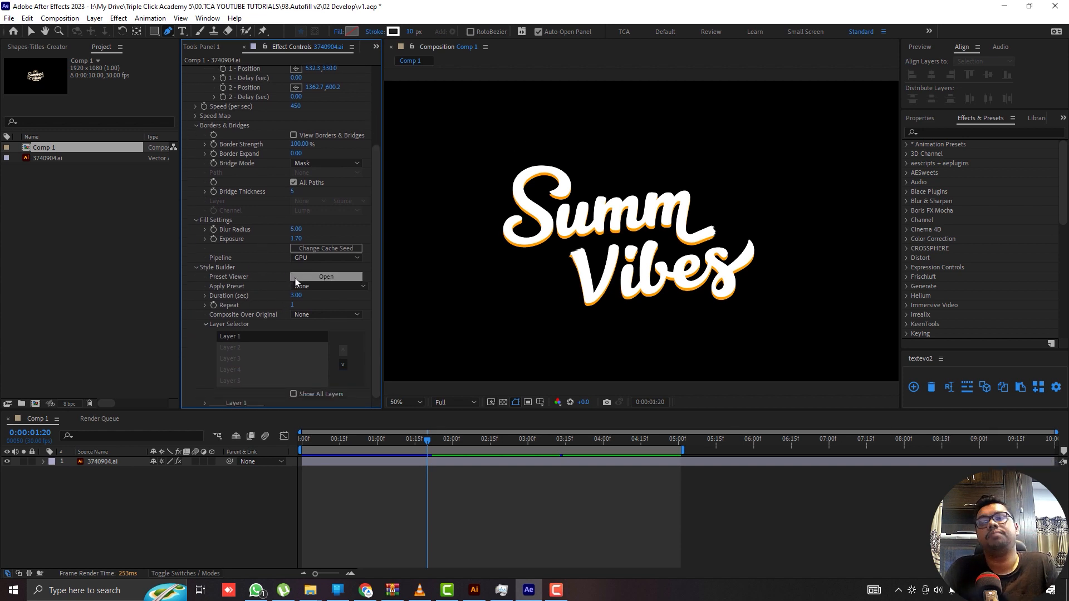
pyautogui.click(341, 258)
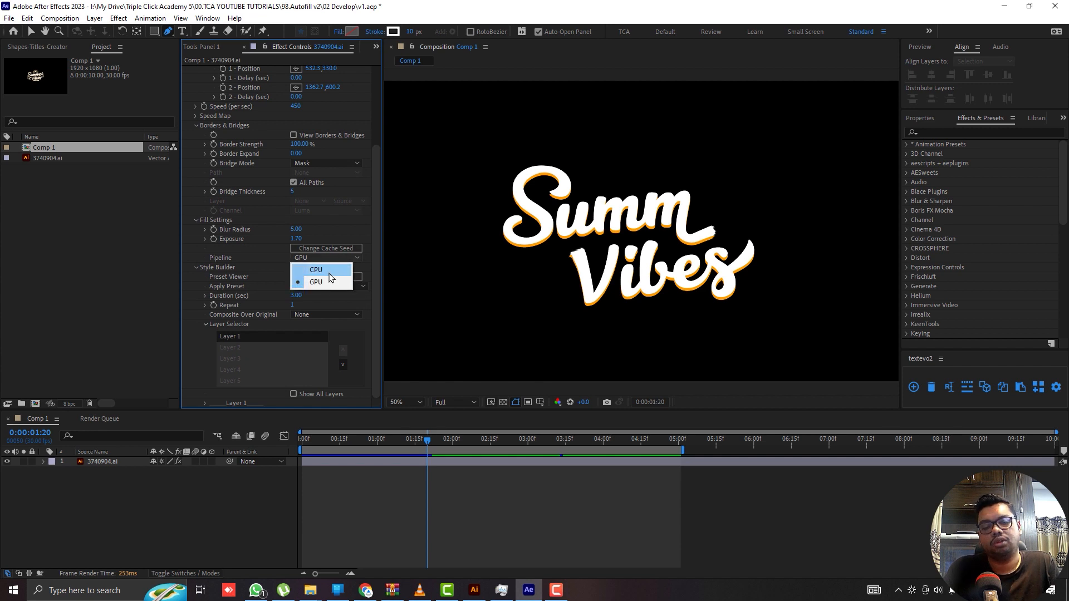
pyautogui.click(271, 266)
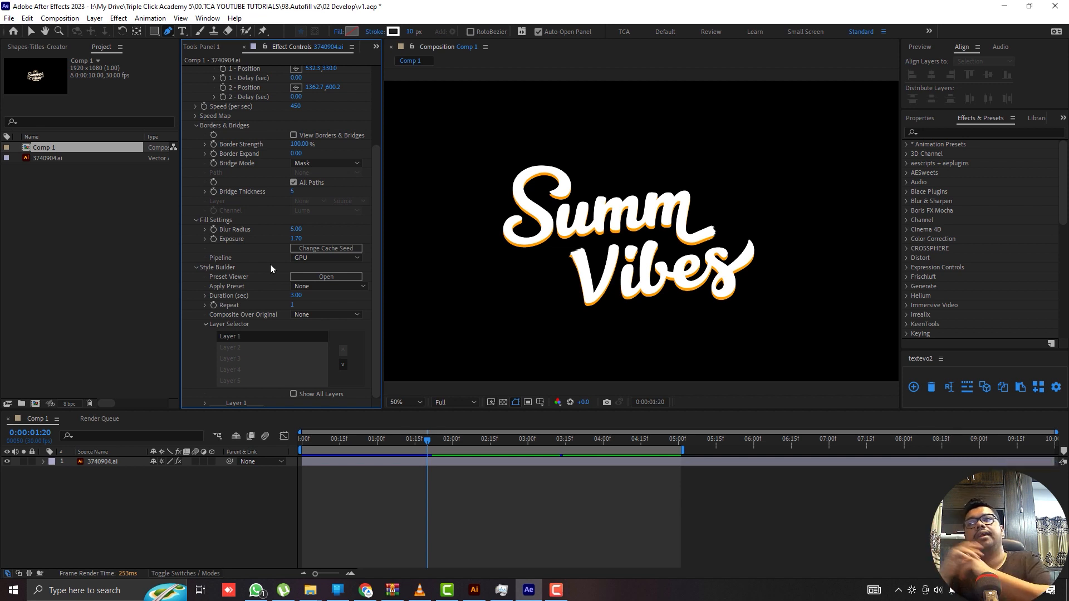
# Step: Open the AutoFill 2 preset gallery in the browser, examine the Reveal, Wave and Out previews, and return to After Effects
pyautogui.click(330, 277)
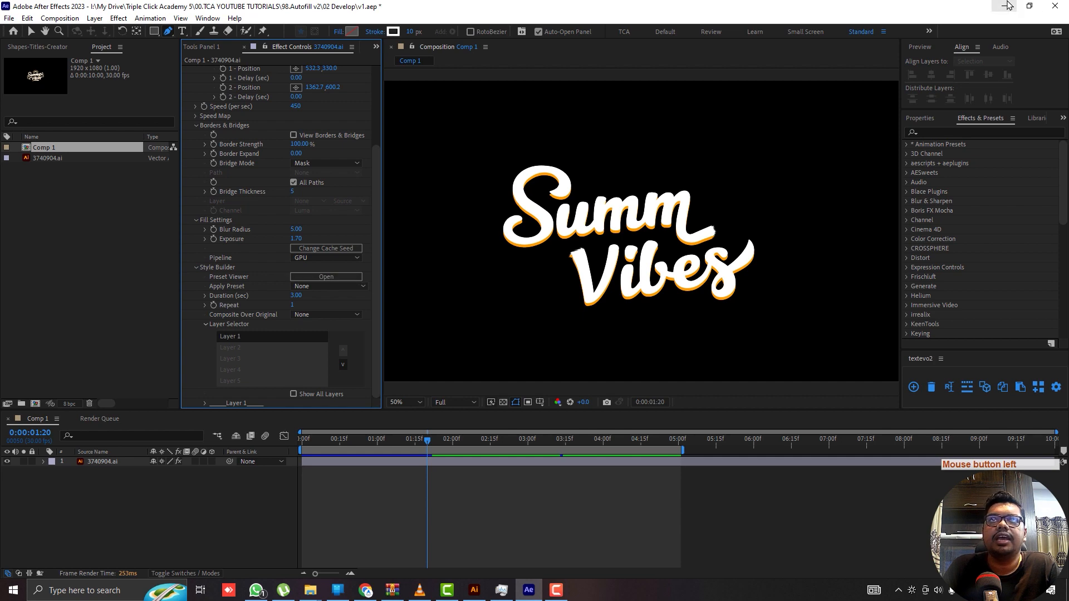
pyautogui.click(1004, 6)
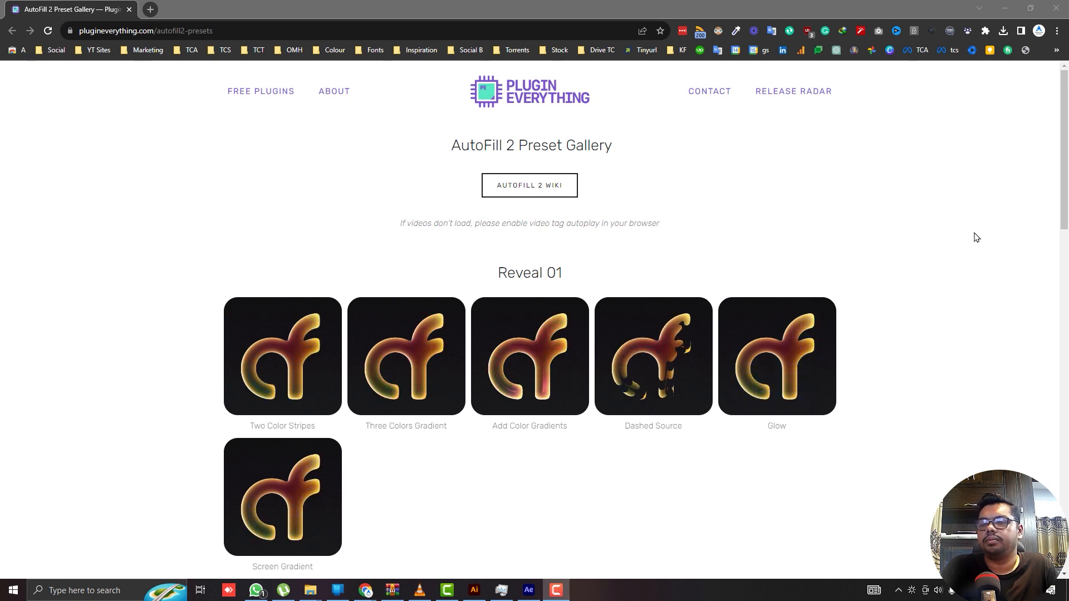
pyautogui.scroll(-3, 875, 238)
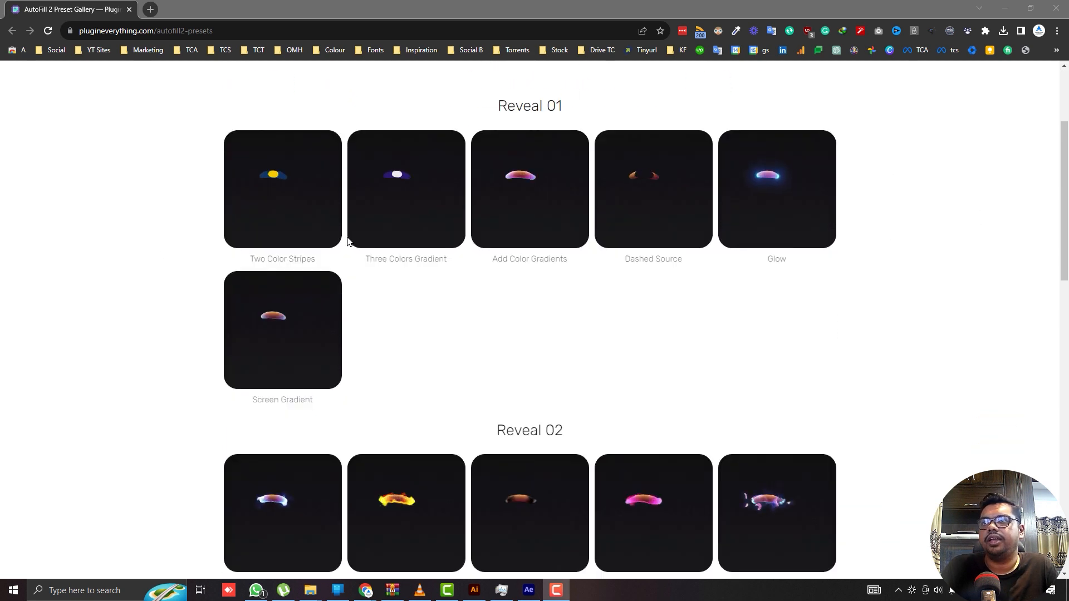
pyautogui.scroll(-3, 901, 273)
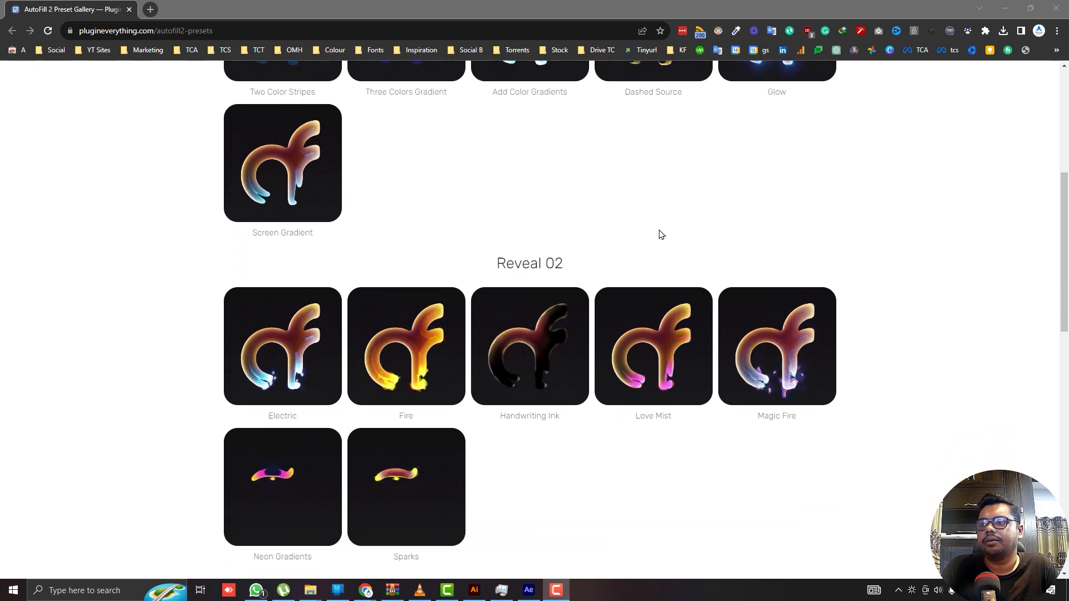
pyautogui.scroll(-7, 969, 410)
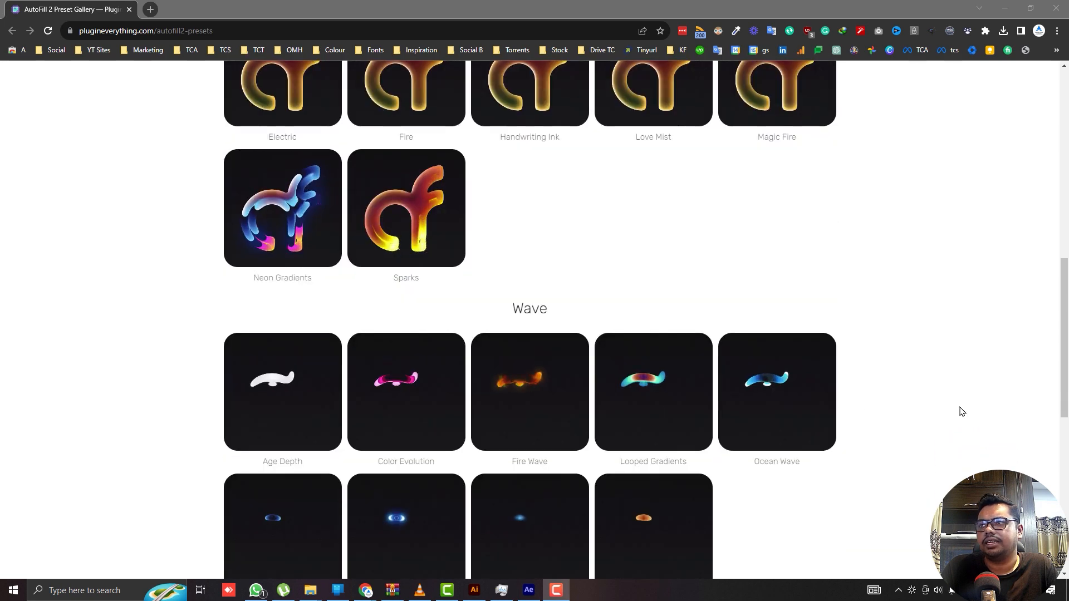
pyautogui.scroll(-3, 961, 412)
pyautogui.scroll(-3, 961, 412)
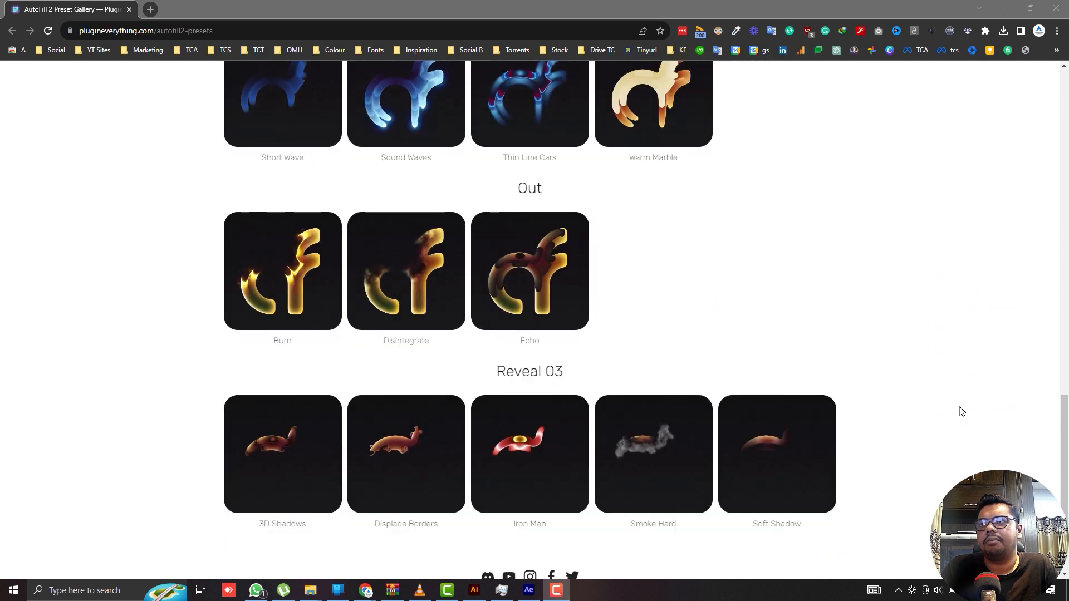
pyautogui.scroll(15, 959, 410)
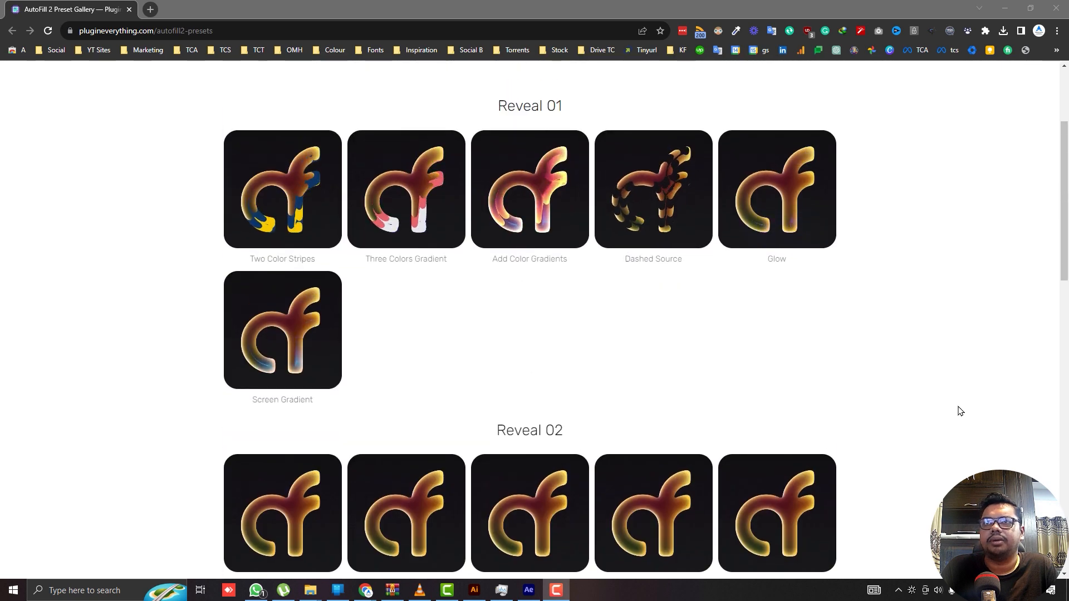
pyautogui.click(807, 268)
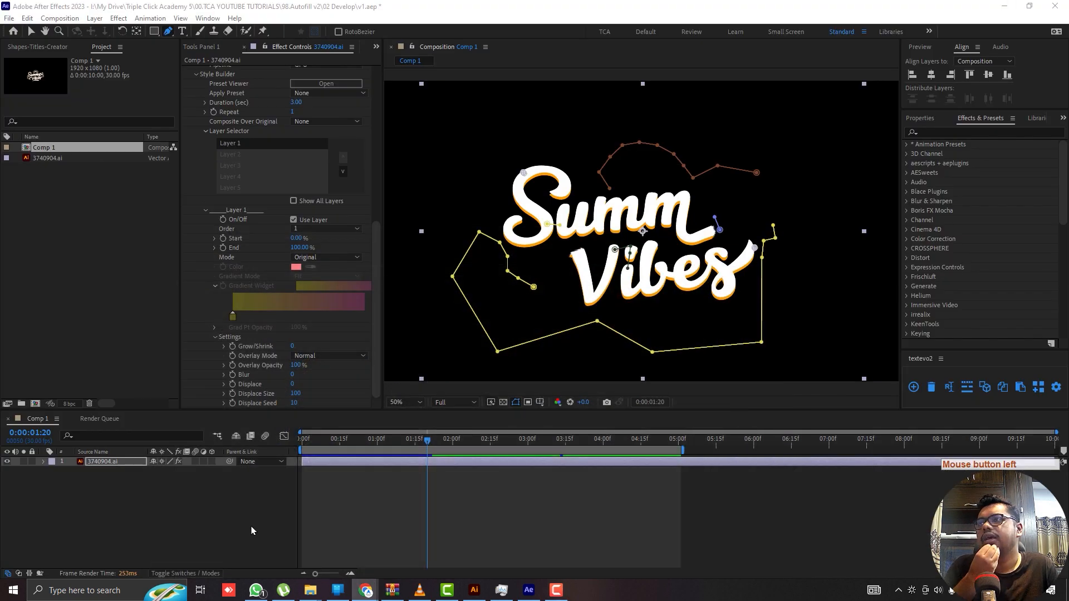
# Step: Apply the (Reveal) Glow preset to the lettering layer's Style Builder
pyautogui.click(416, 464)
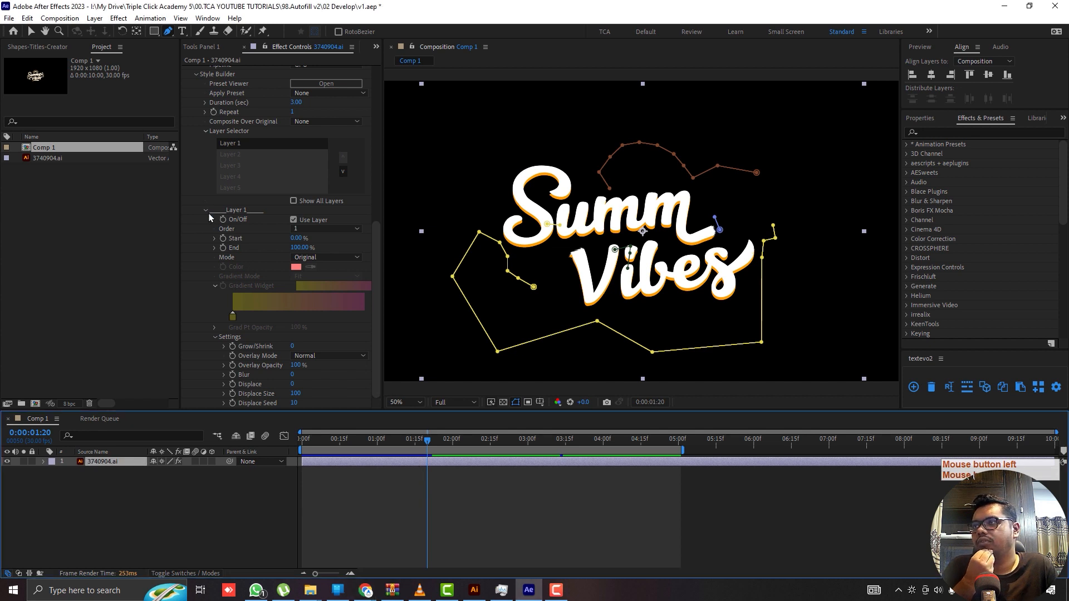
pyautogui.click(210, 254)
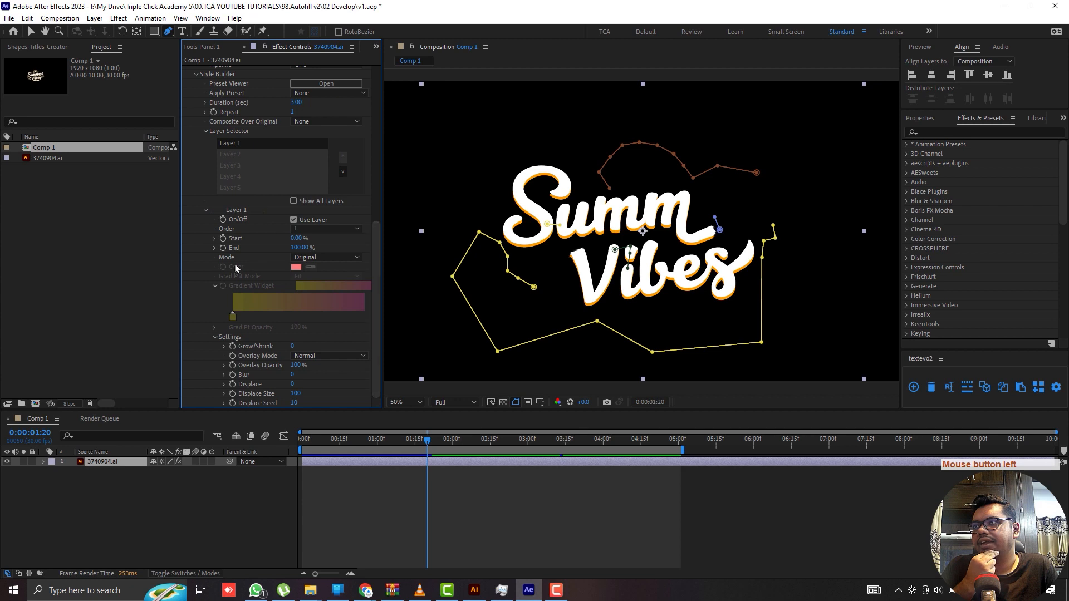
pyautogui.scroll(5, 229, 287)
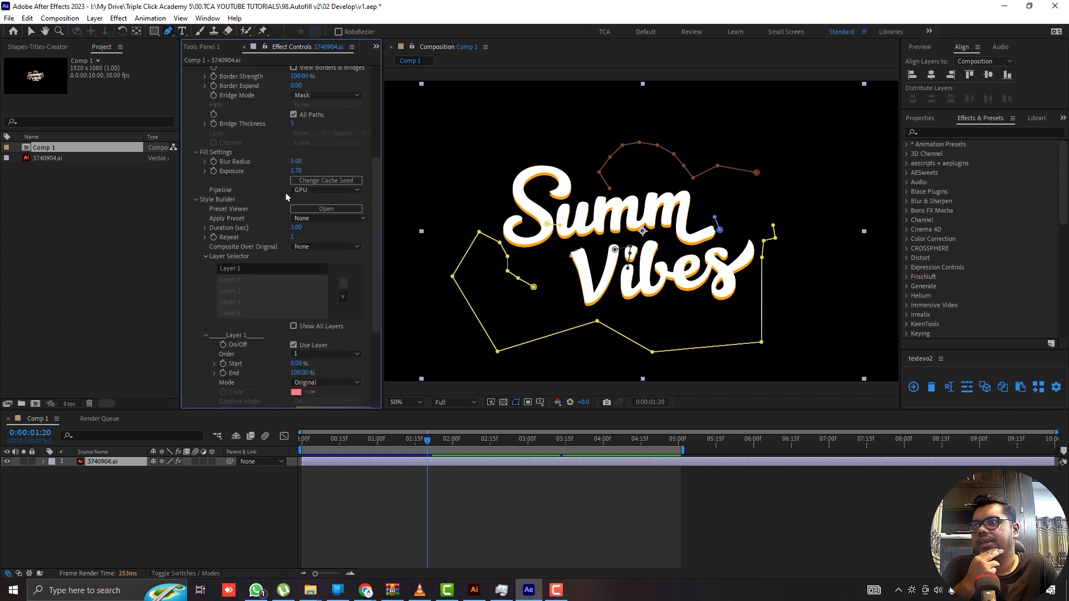
pyautogui.click(346, 218)
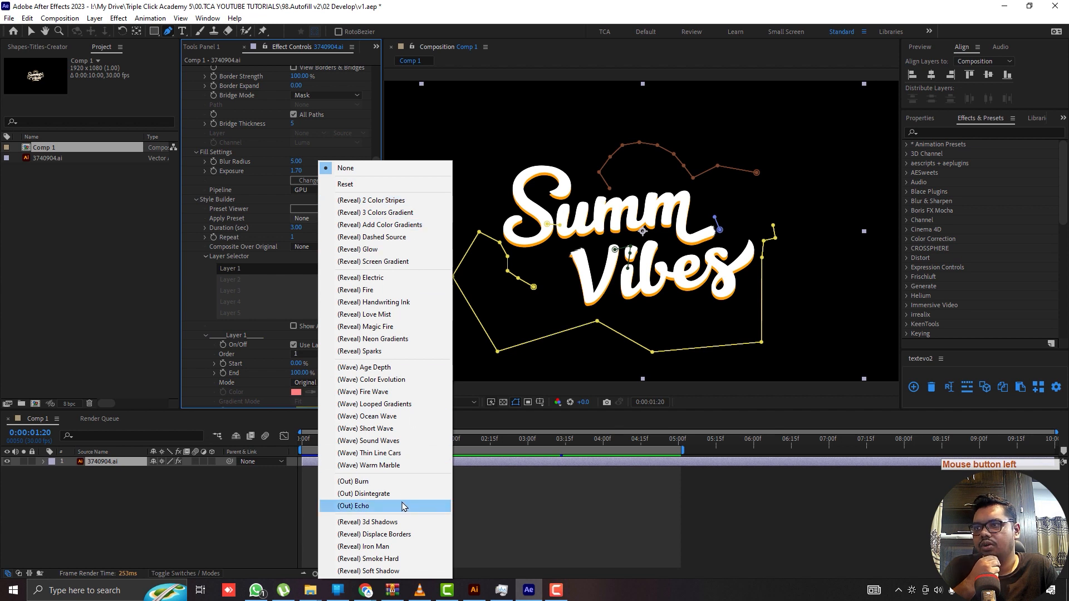
pyautogui.click(361, 254)
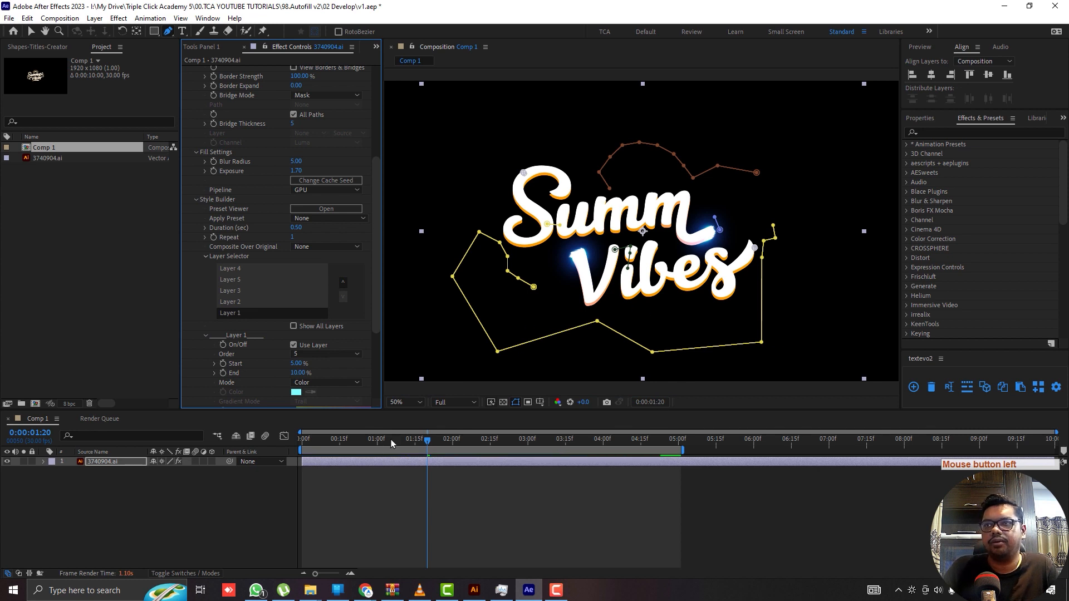
# Step: Deselect the lettering layer and play the glow reveal from the first frame
pyautogui.click(327, 442)
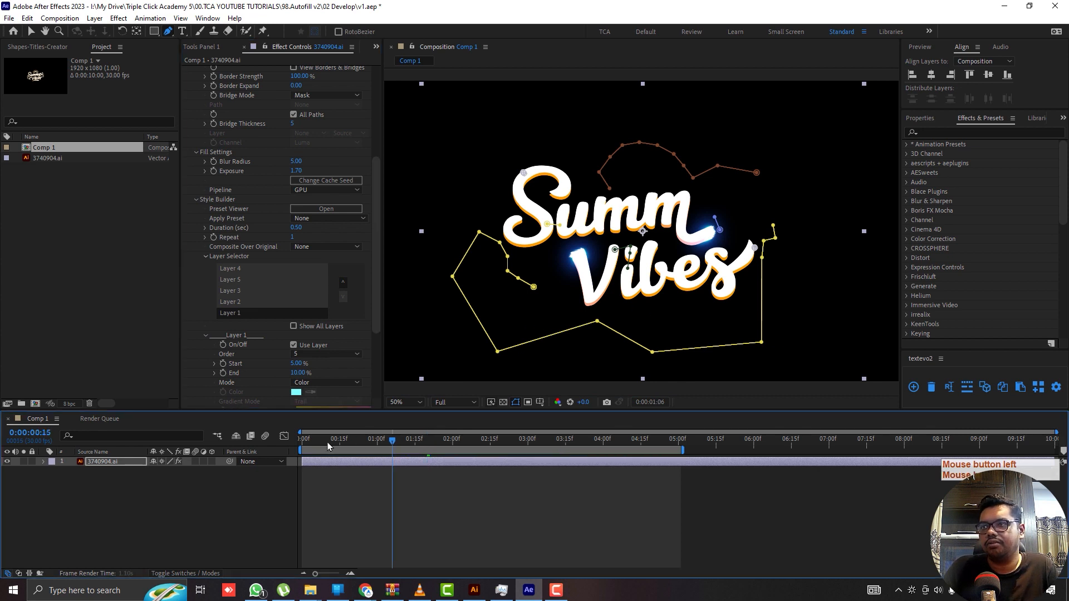
pyautogui.moveTo(327, 442); pyautogui.dragTo(249, 440)
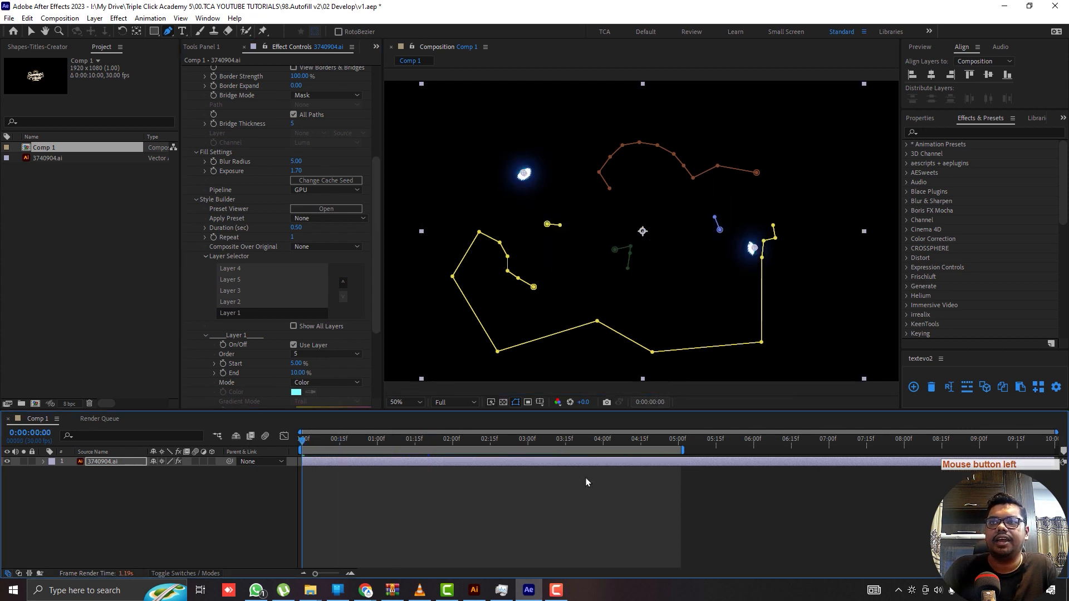
pyautogui.click(477, 495)
pyautogui.press('space')
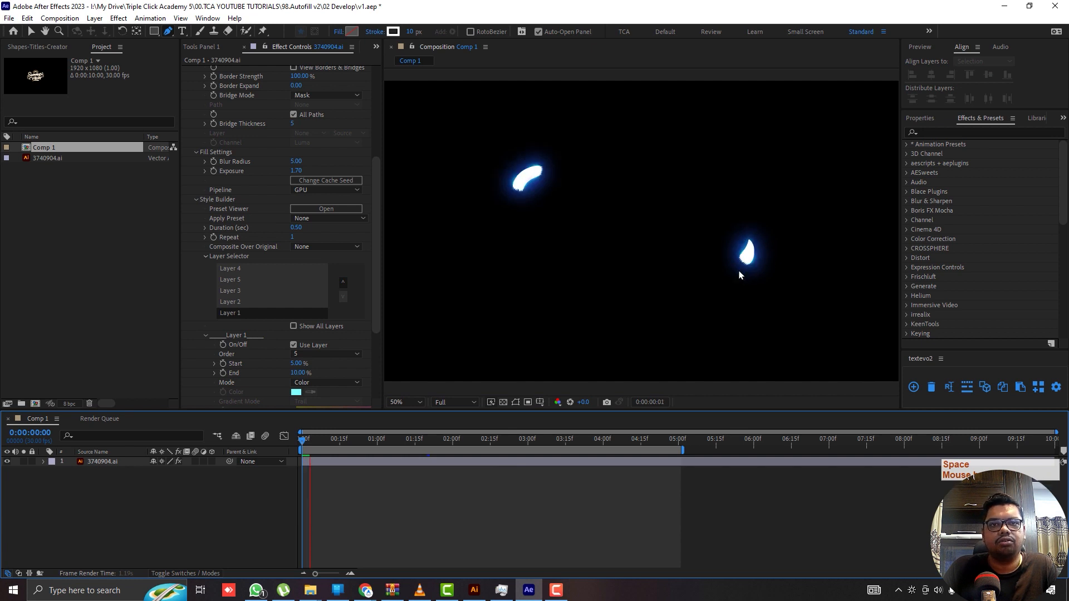
pyautogui.press('F9')
pyautogui.press('shift+Insert')
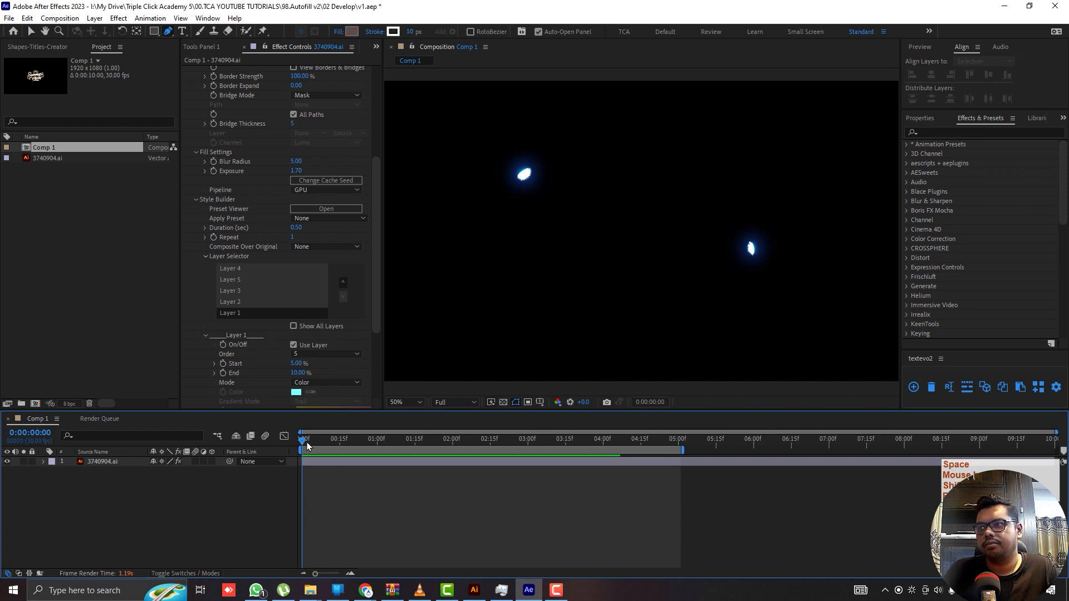
pyautogui.moveTo(310, 442)
pyautogui.mouseDown()
pyautogui.moveTo(321, 440)
pyautogui.moveTo(169, 448)
pyautogui.mouseUp()
pyautogui.press('space')
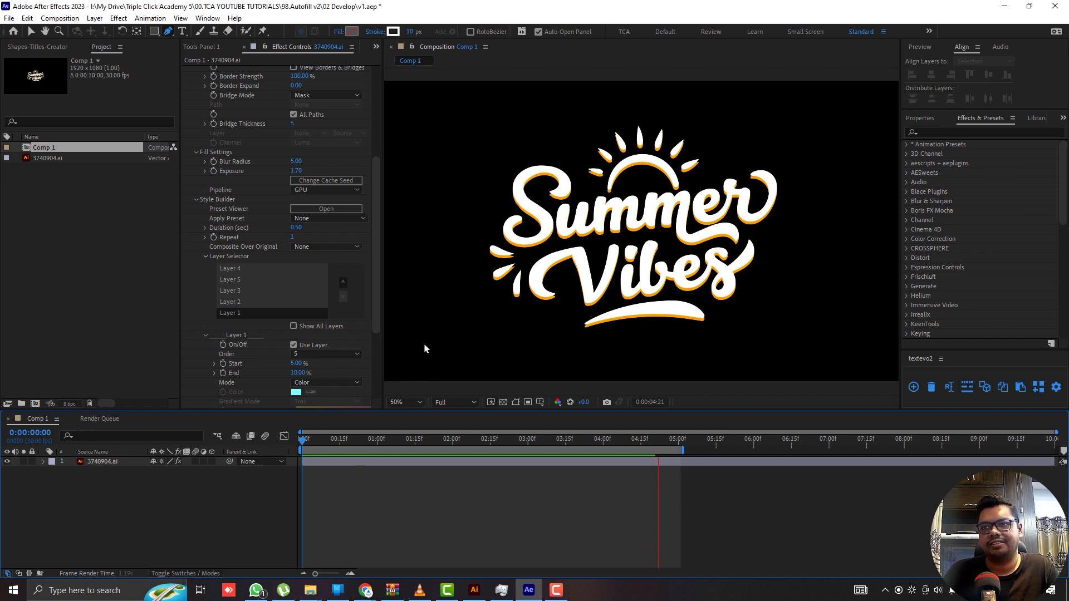
# Step: Replay the glow reveal, and park the current time at 0:00:01:17 to inspect the glowing edges
pyautogui.click(361, 445)
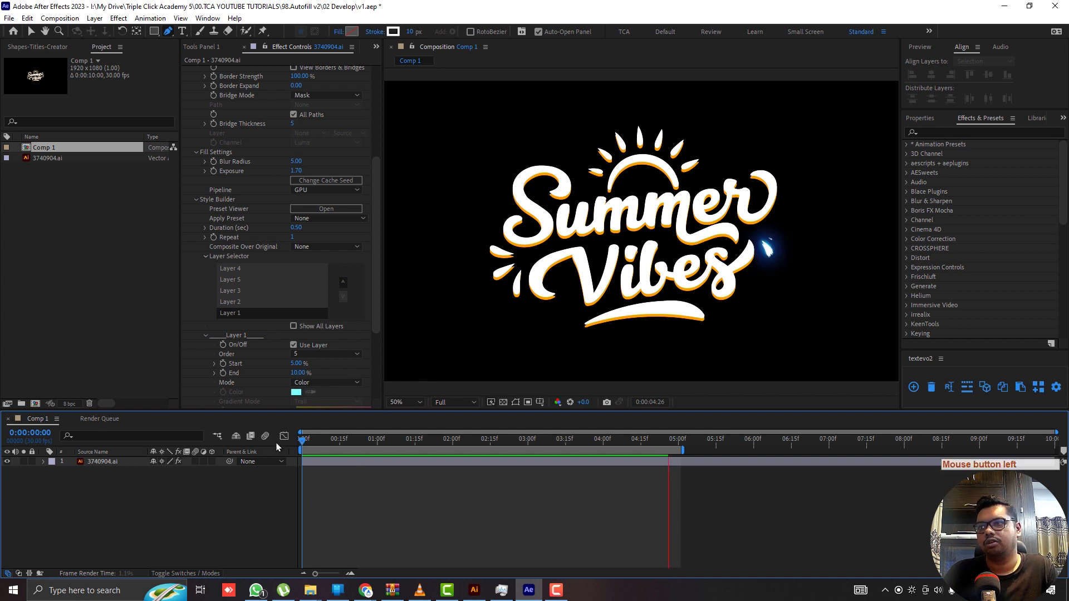
pyautogui.click(510, 463)
pyautogui.press('space')
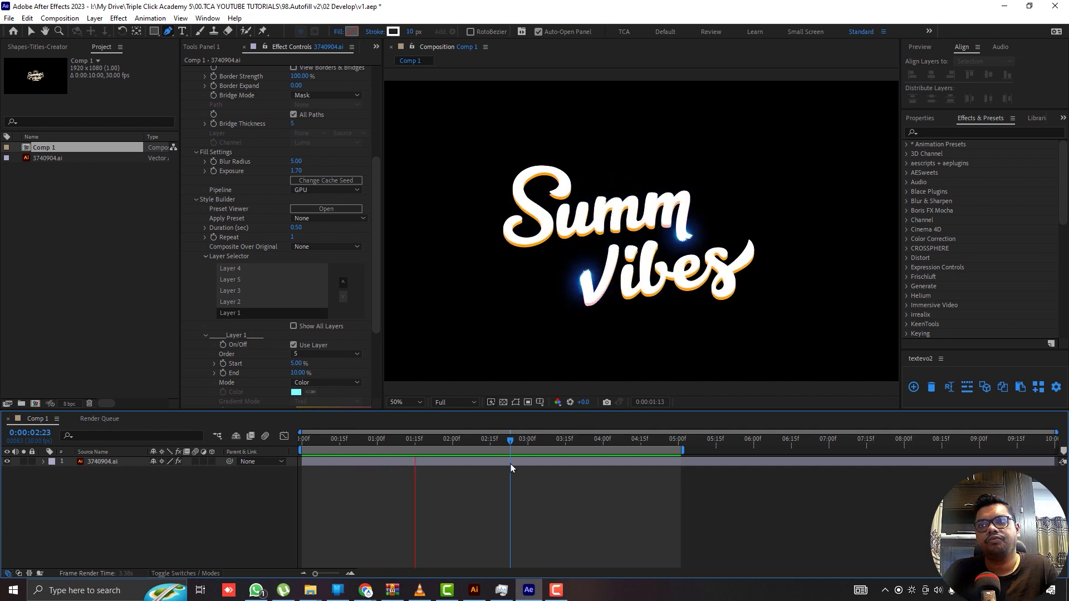
pyautogui.click(419, 474)
pyautogui.press('space')
pyautogui.moveTo(341, 450); pyautogui.dragTo(420, 445)
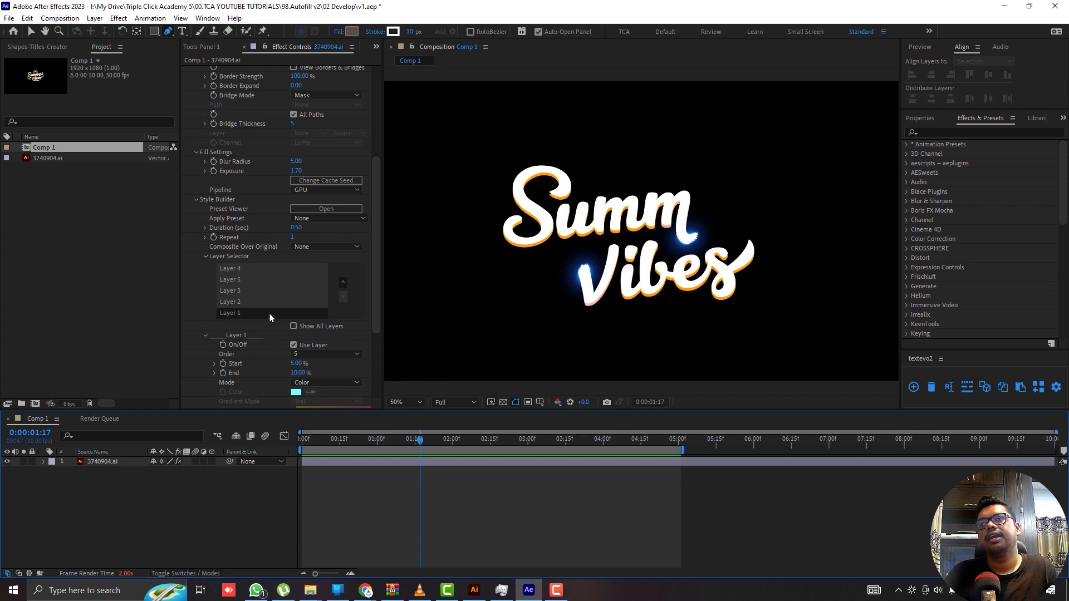
# Step: Examine the style settings of Layer 1 and Layer 2, the Composite Over Original setting and the list of style presets
pyautogui.scroll(-3, 268, 317)
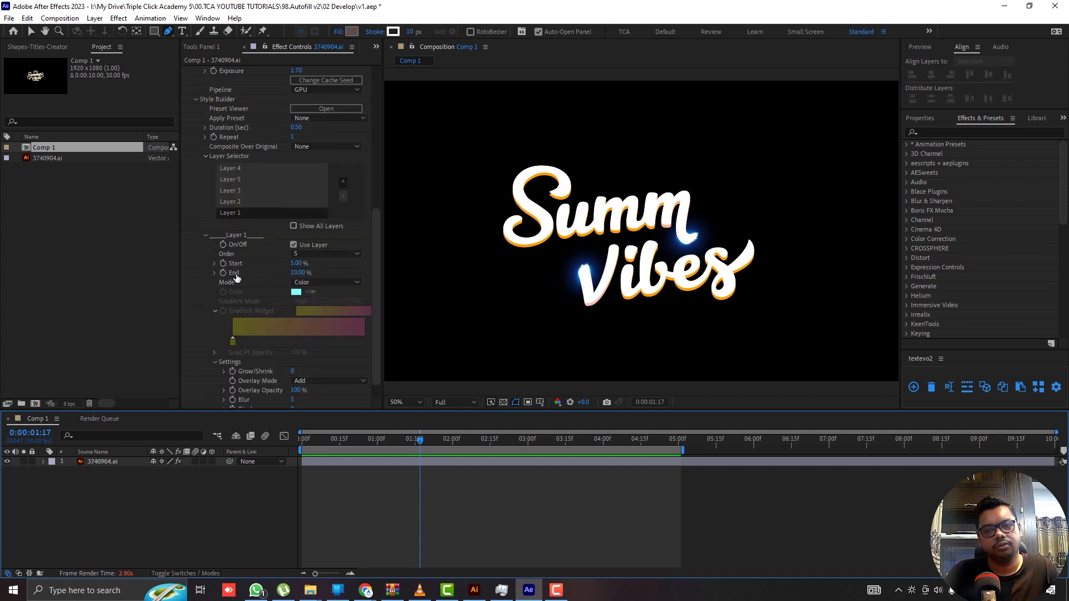
pyautogui.click(239, 201)
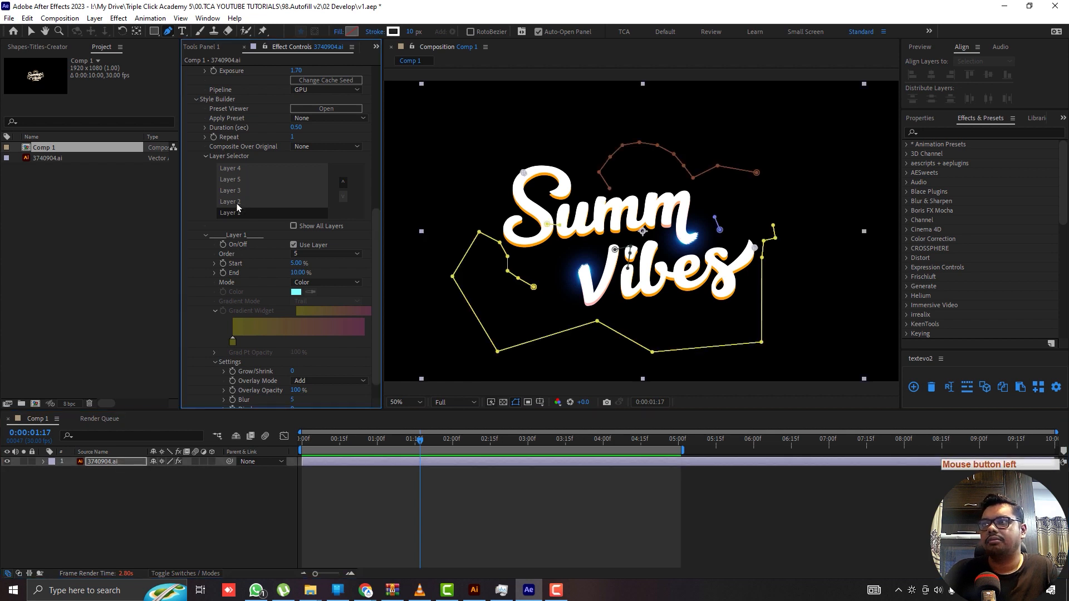
pyautogui.scroll(8, 250, 233)
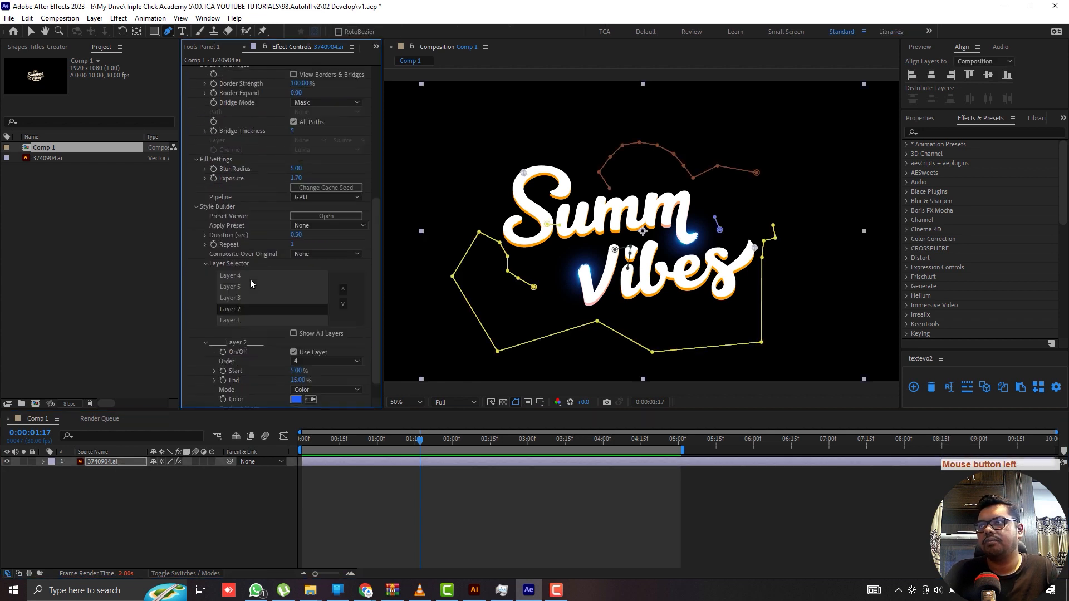
pyautogui.scroll(-8, 258, 246)
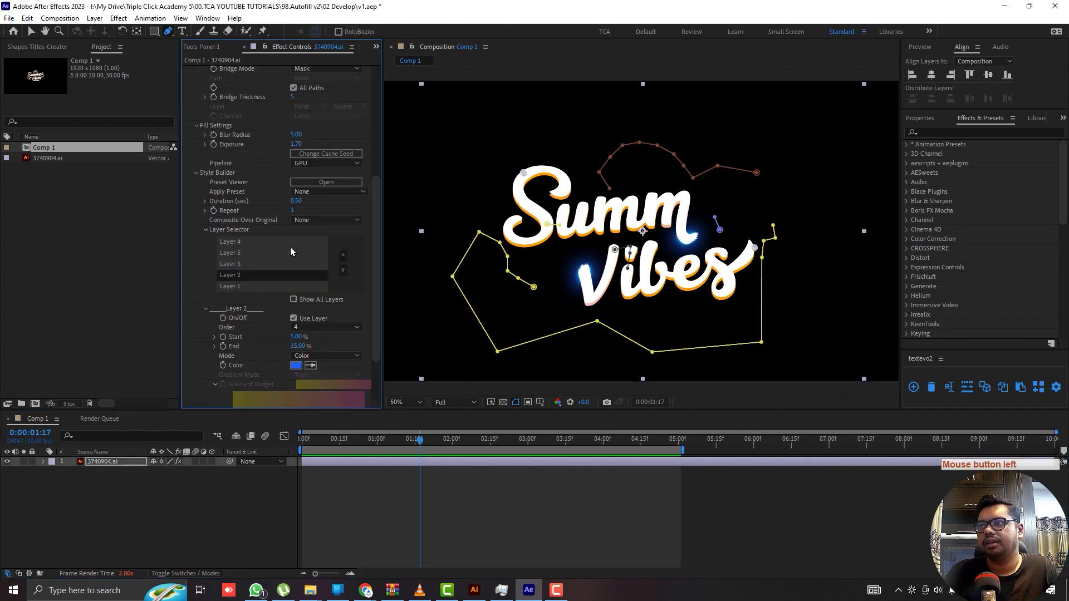
pyautogui.click(345, 222)
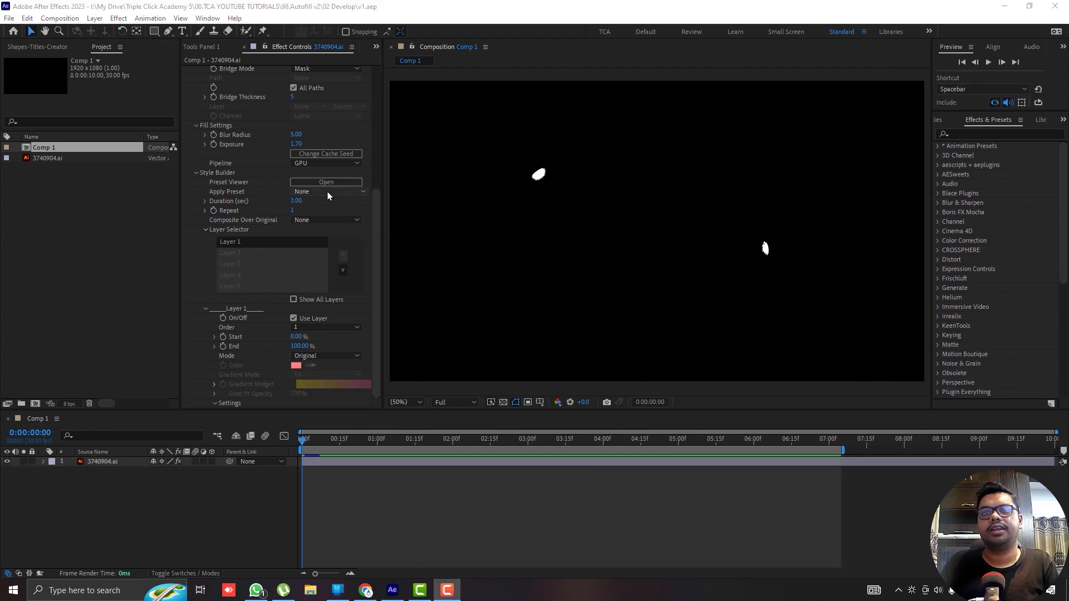
pyautogui.click(327, 192)
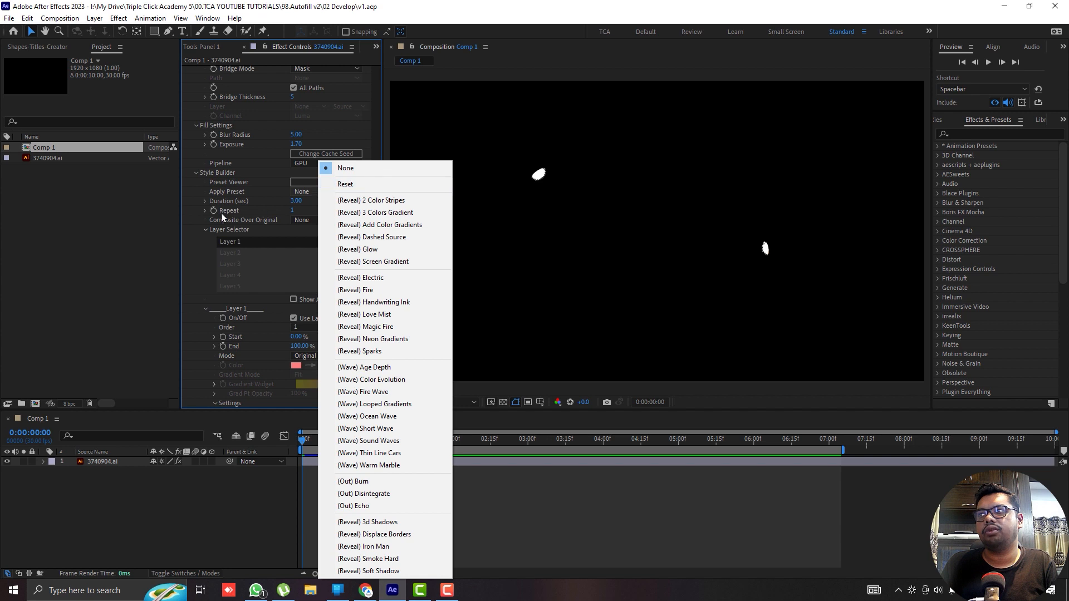
pyautogui.click(221, 217)
# Step: Move the current time to 0:00:00:25 and enable Layer 2 in the Style Builder
pyautogui.moveTo(303, 441); pyautogui.dragTo(364, 442)
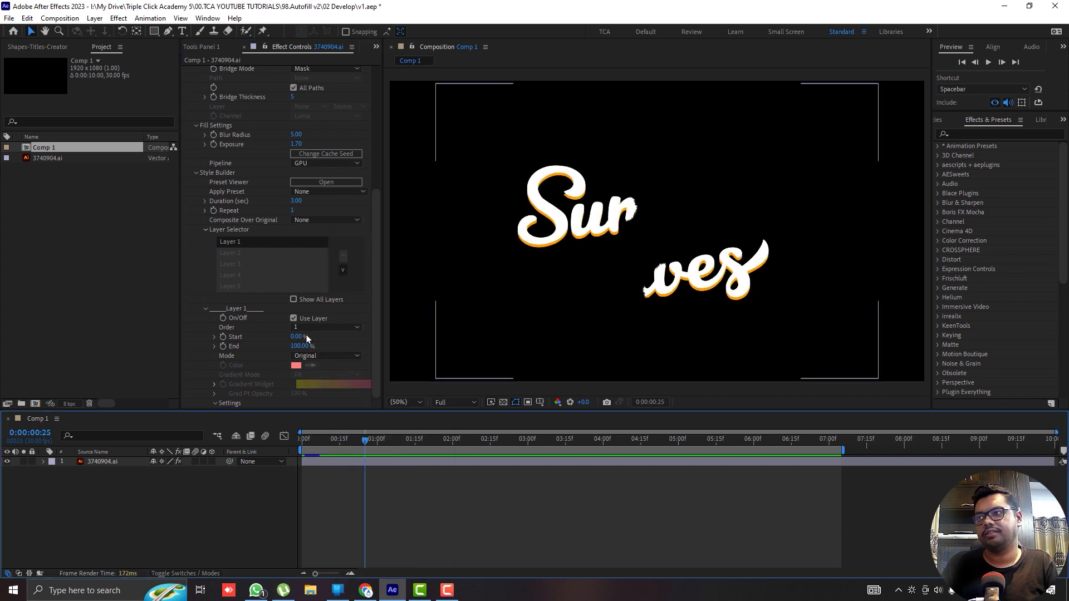
pyautogui.click(226, 252)
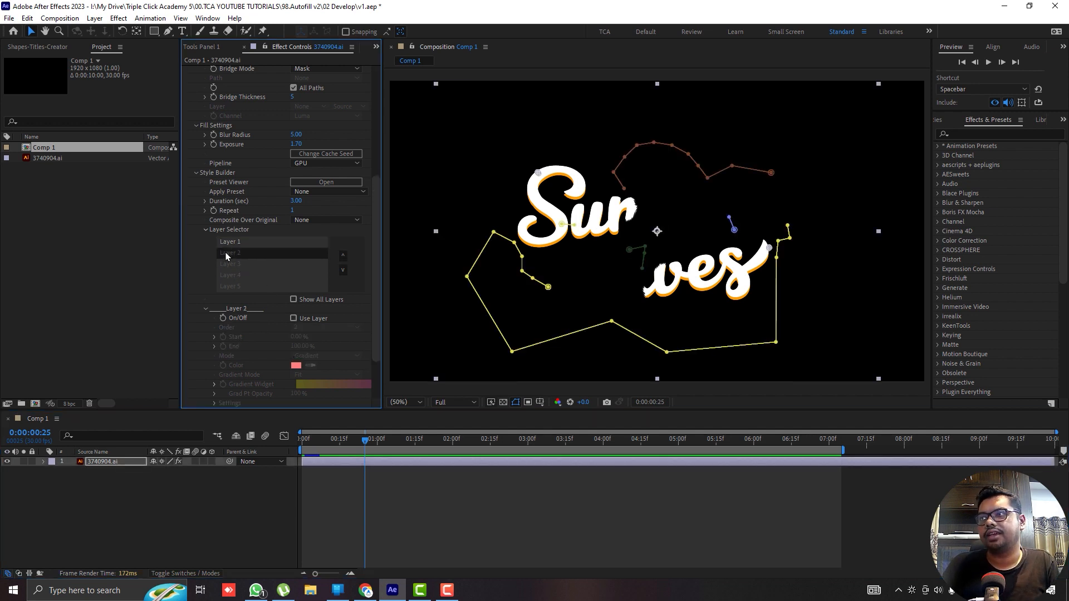
pyautogui.click(292, 319)
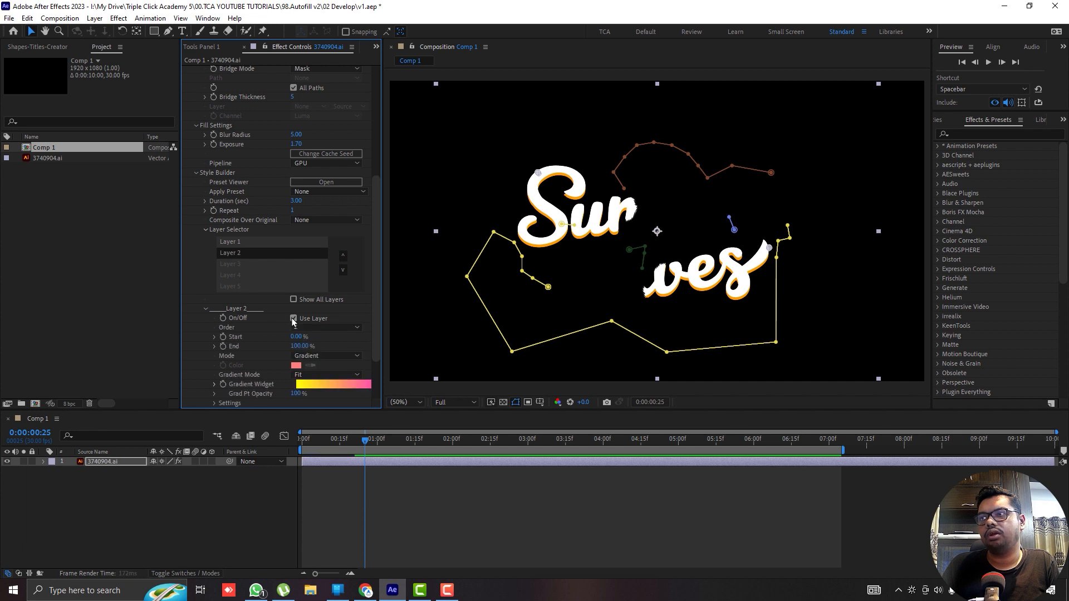
# Step: Expand Layer 2's Gradient Widget, try adding and removing a colour point near its pink end, and widen the effect controls area
pyautogui.scroll(-3, 249, 346)
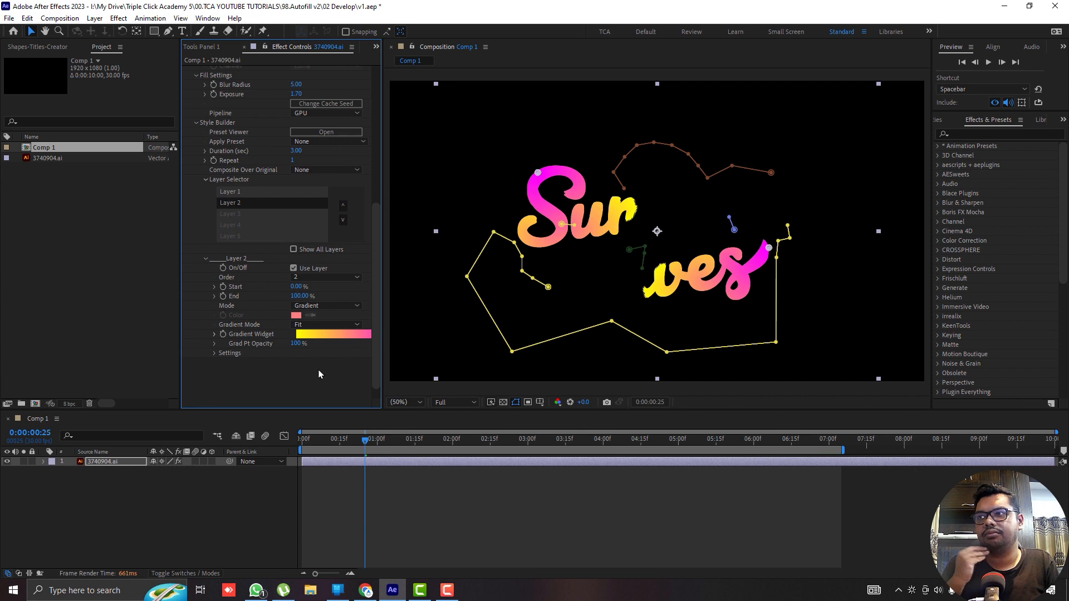
pyautogui.click(214, 335)
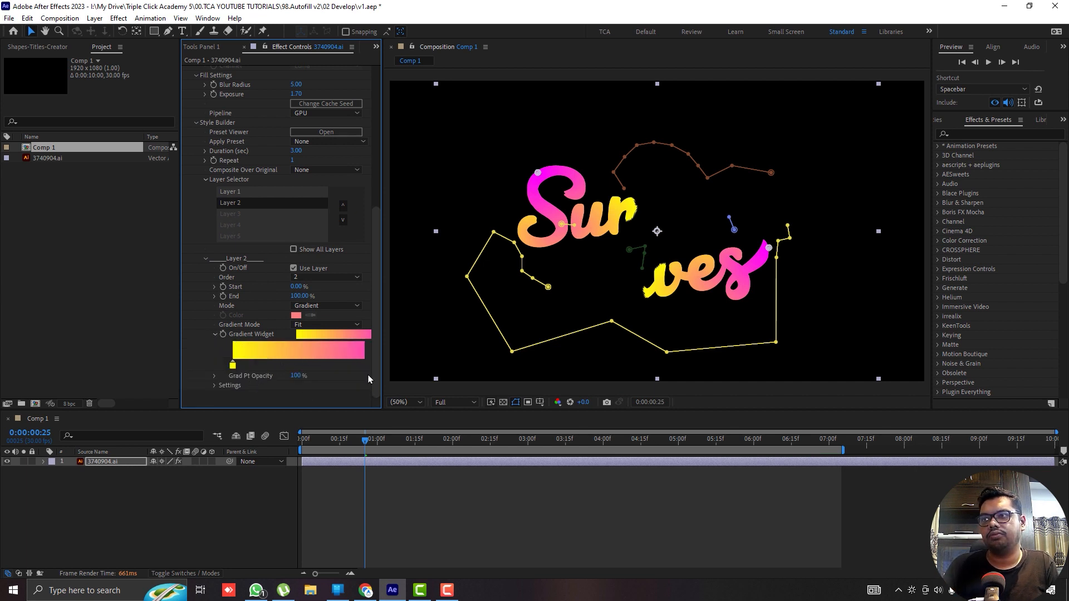
pyautogui.click(345, 367)
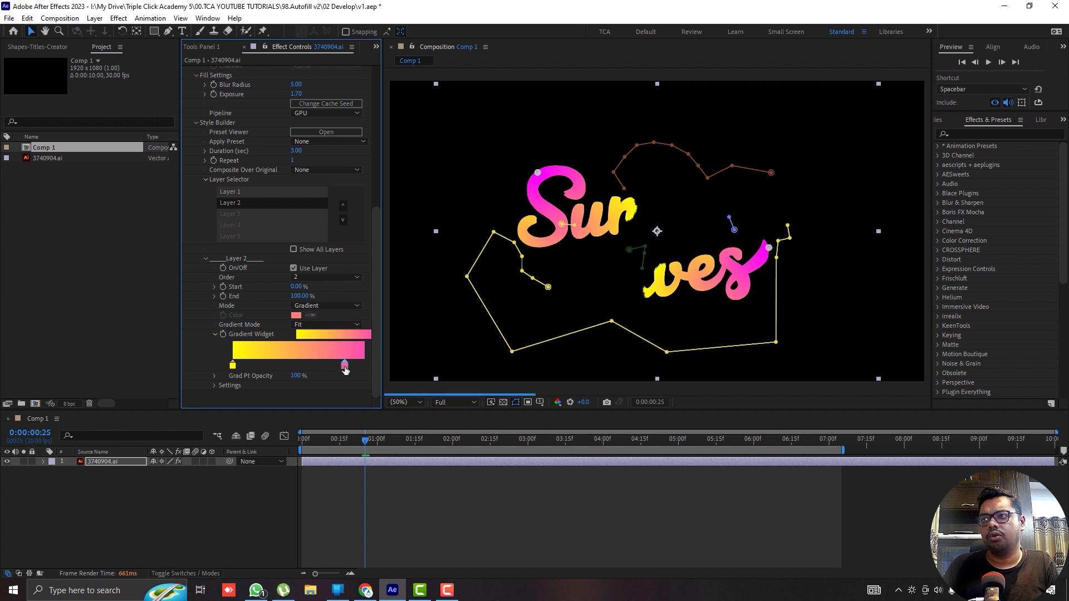
pyautogui.moveTo(344, 367); pyautogui.dragTo(312, 419)
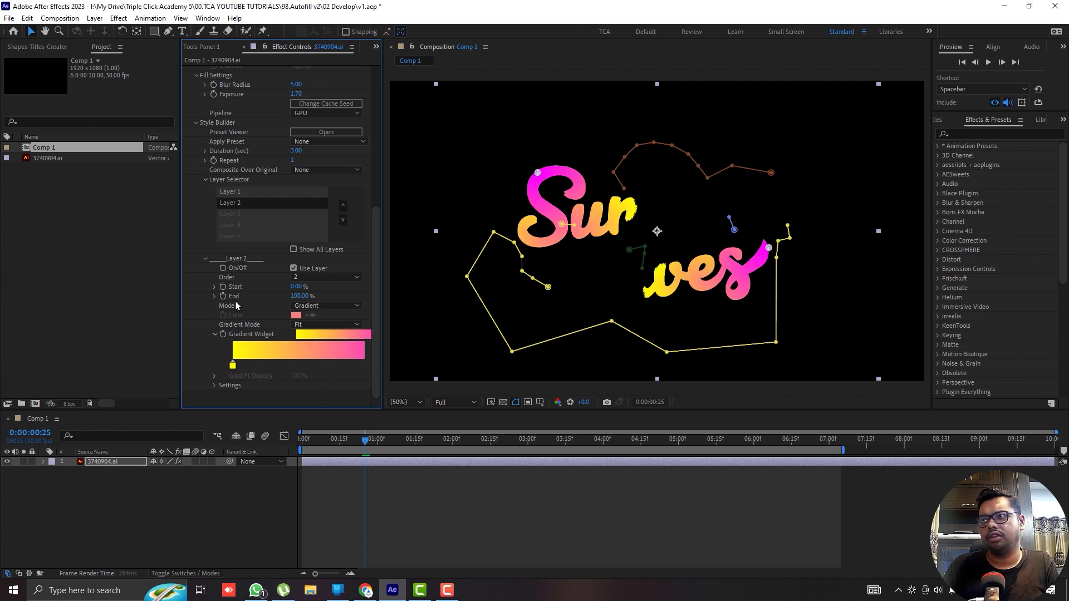
pyautogui.moveTo(181, 280)
pyautogui.mouseDown()
pyautogui.moveTo(151, 279)
pyautogui.moveTo(159, 279)
pyautogui.mouseUp()
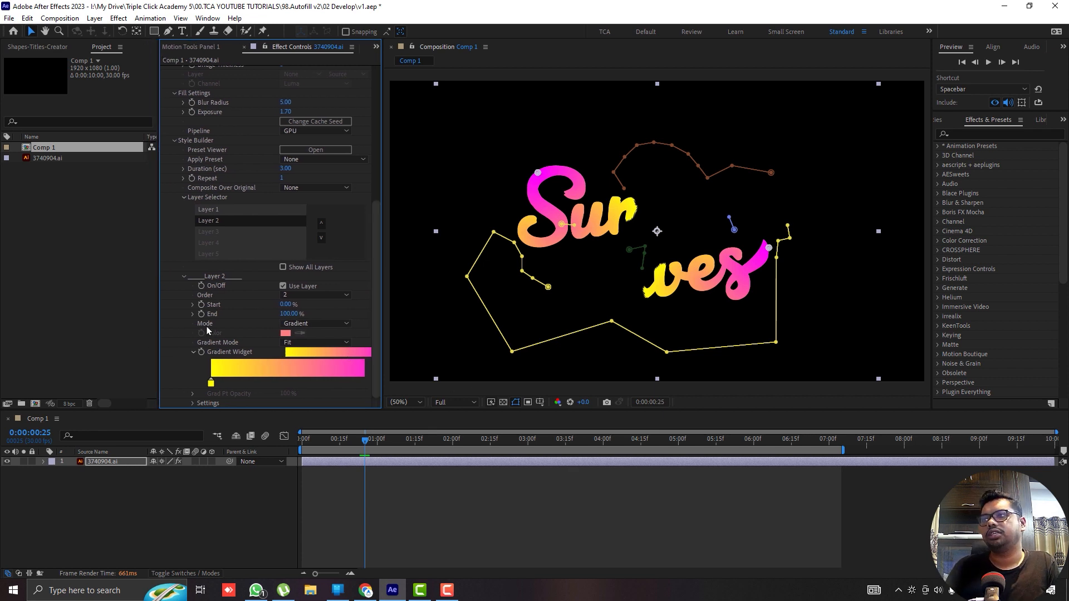
# Step: Keep Layer 2's Mode as Gradient and add colour points to its gradient to form red and orange bands between yellow and pink
pyautogui.click(321, 325)
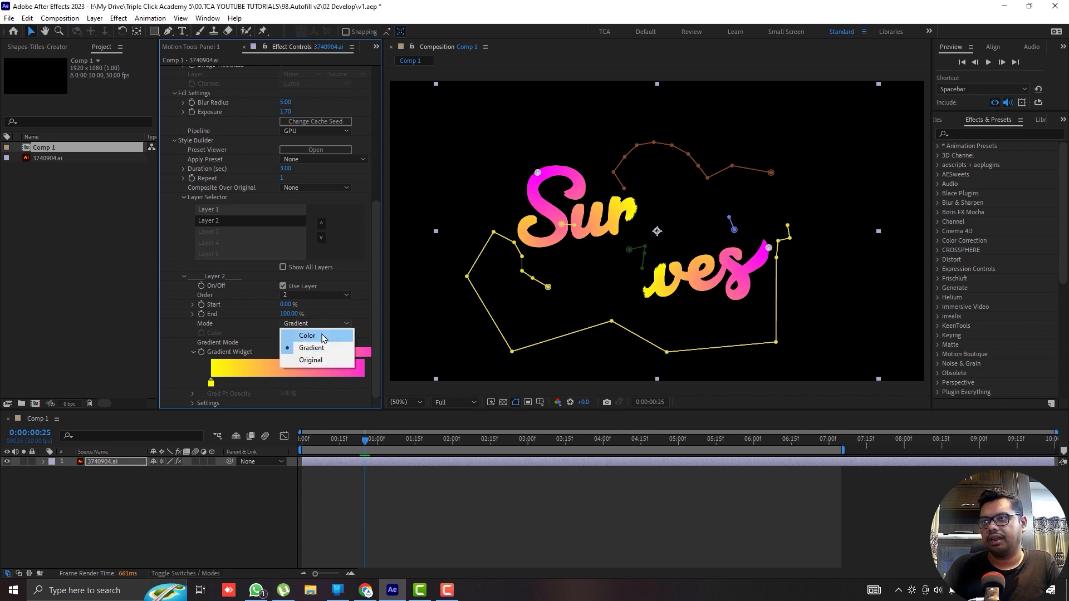
pyautogui.click(251, 320)
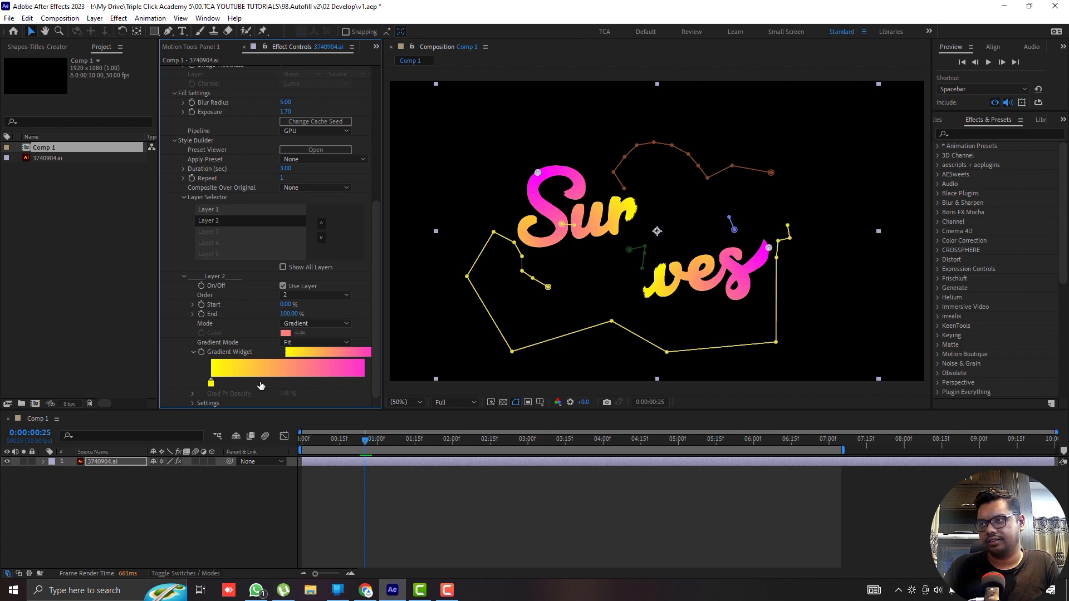
pyautogui.click(235, 384)
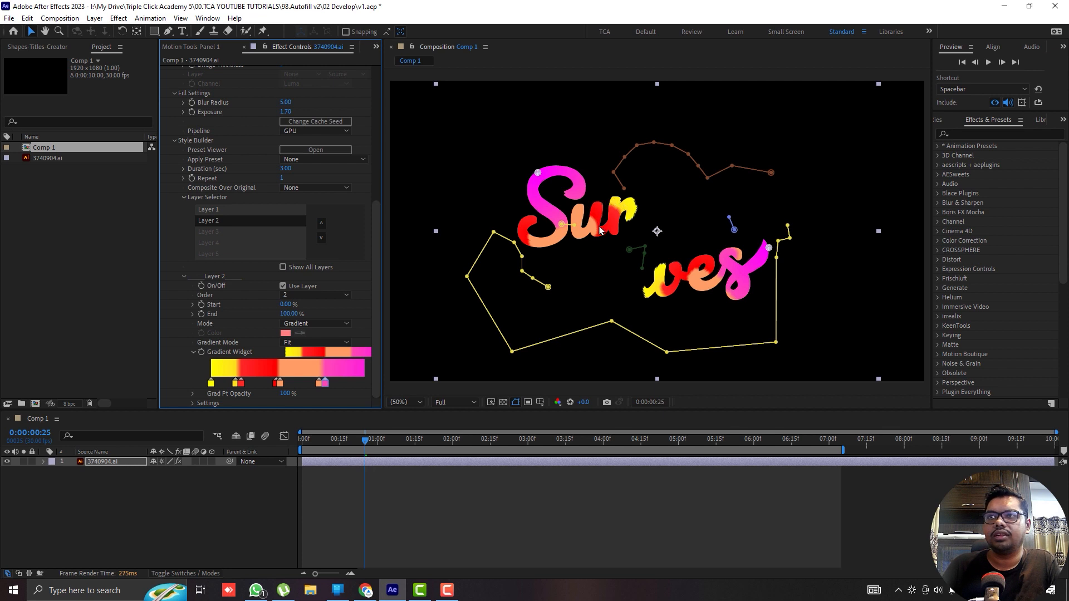
# Step: Recolour the two light orange points in Layer 2's gradient to a more saturated orange
pyautogui.doubleClick(278, 383)
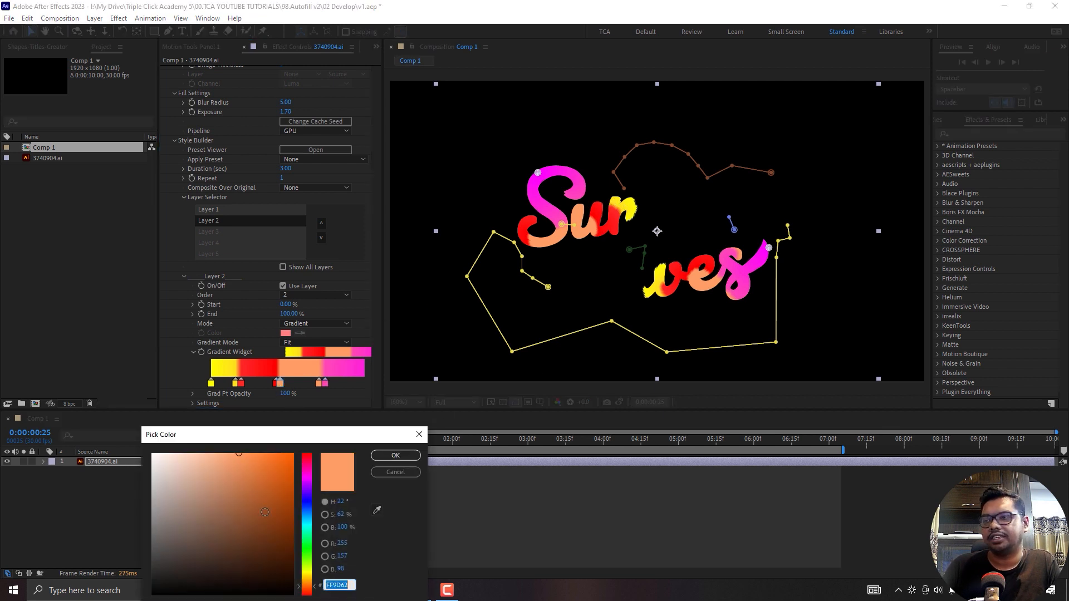
pyautogui.moveTo(285, 483); pyautogui.dragTo(320, 410)
pyautogui.click(398, 456)
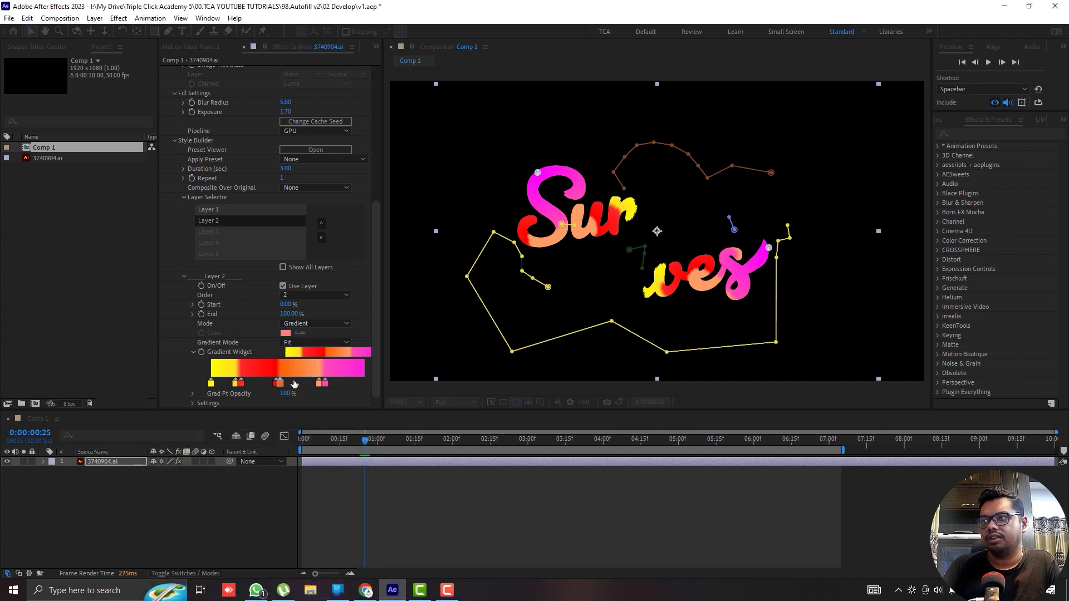
pyautogui.doubleClick(318, 383)
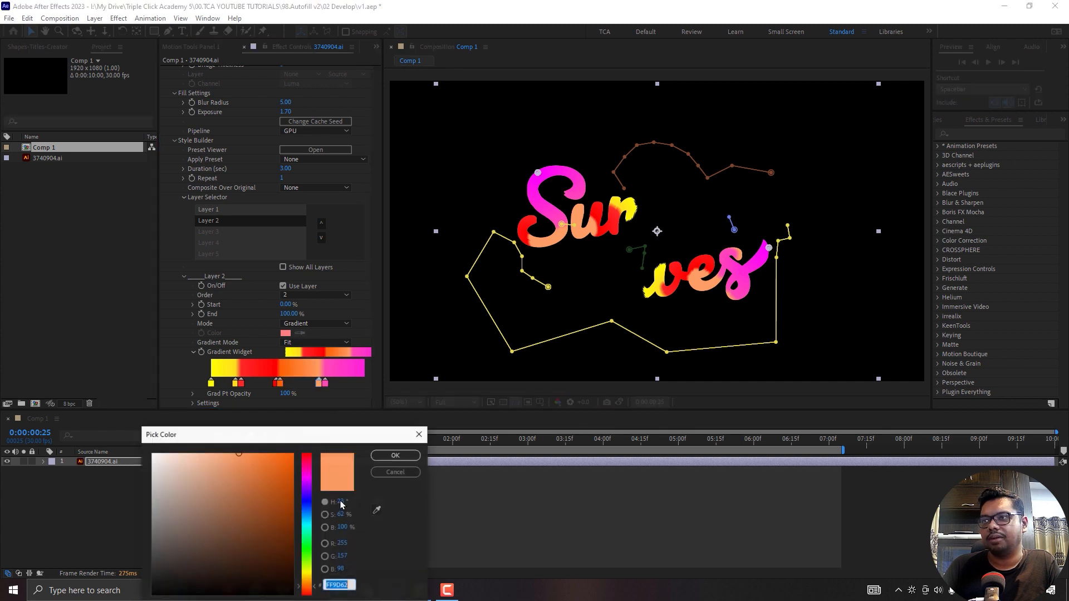
pyautogui.moveTo(296, 475); pyautogui.dragTo(317, 437)
pyautogui.click(394, 456)
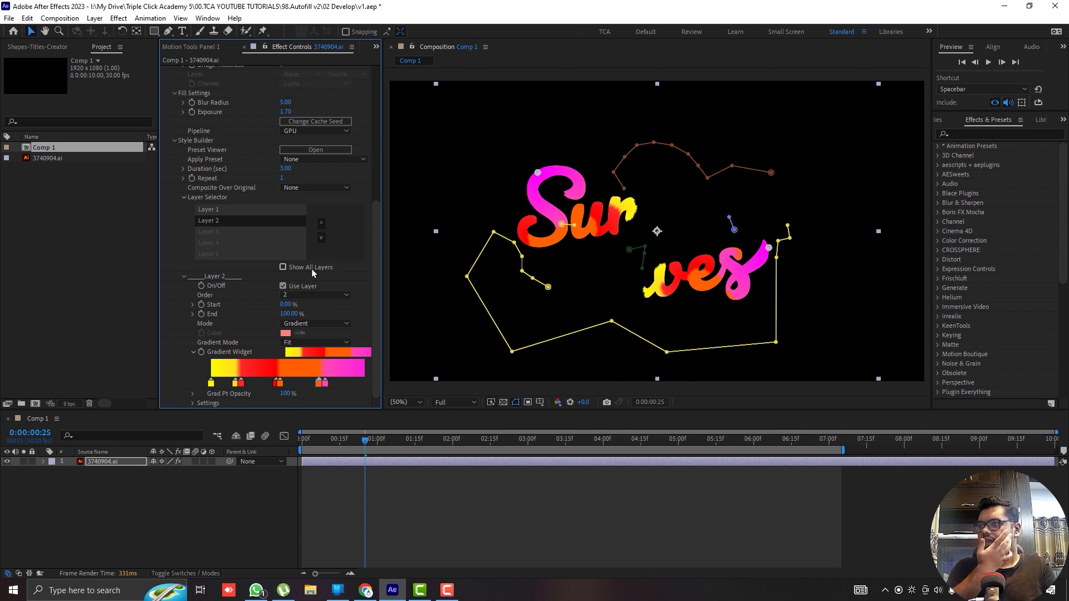
# Step: Try a Start value of 25% on Layer 2, and set it back to 0%
pyautogui.click(286, 305)
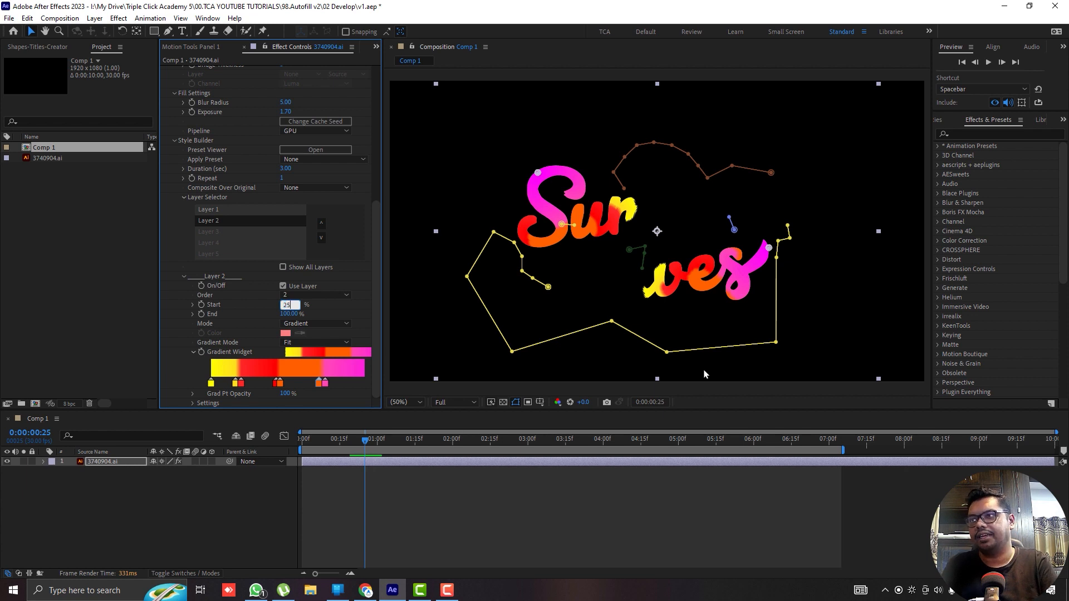
pyautogui.press('Return')
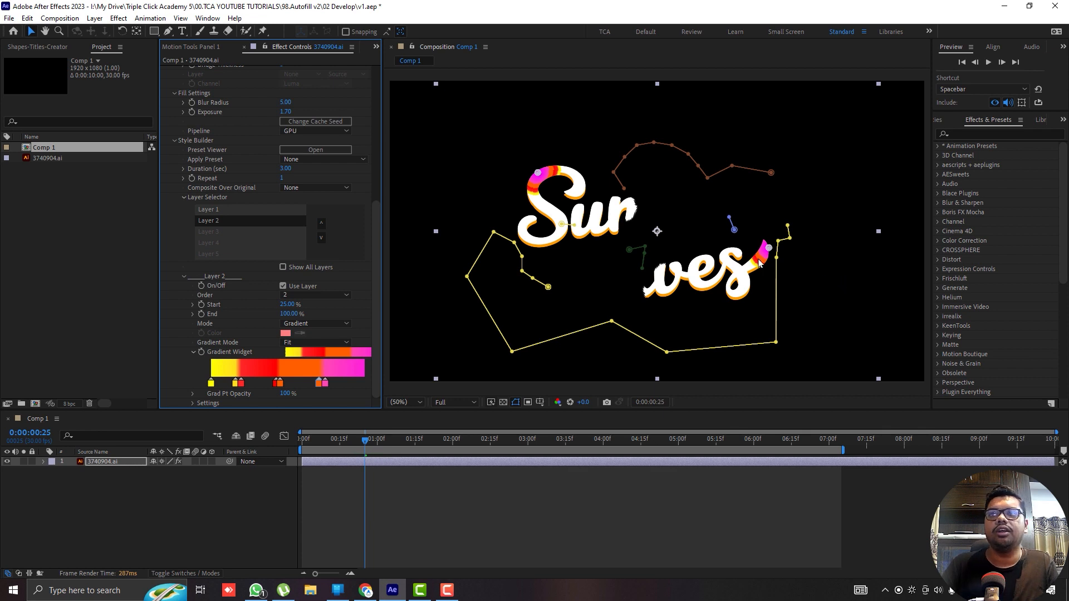
pyautogui.click(287, 305)
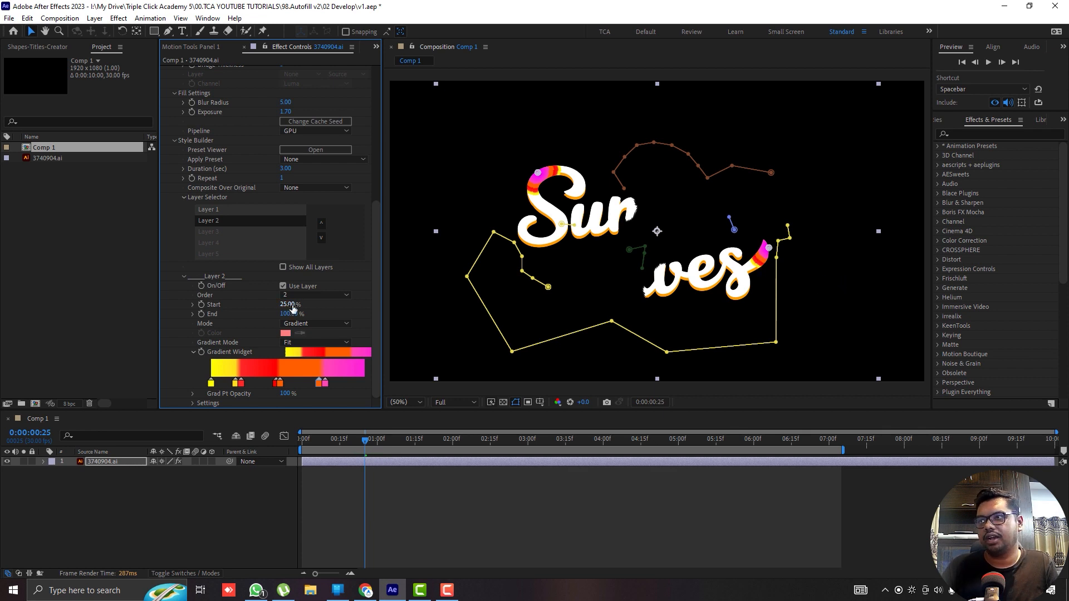
pyautogui.press('Tab')
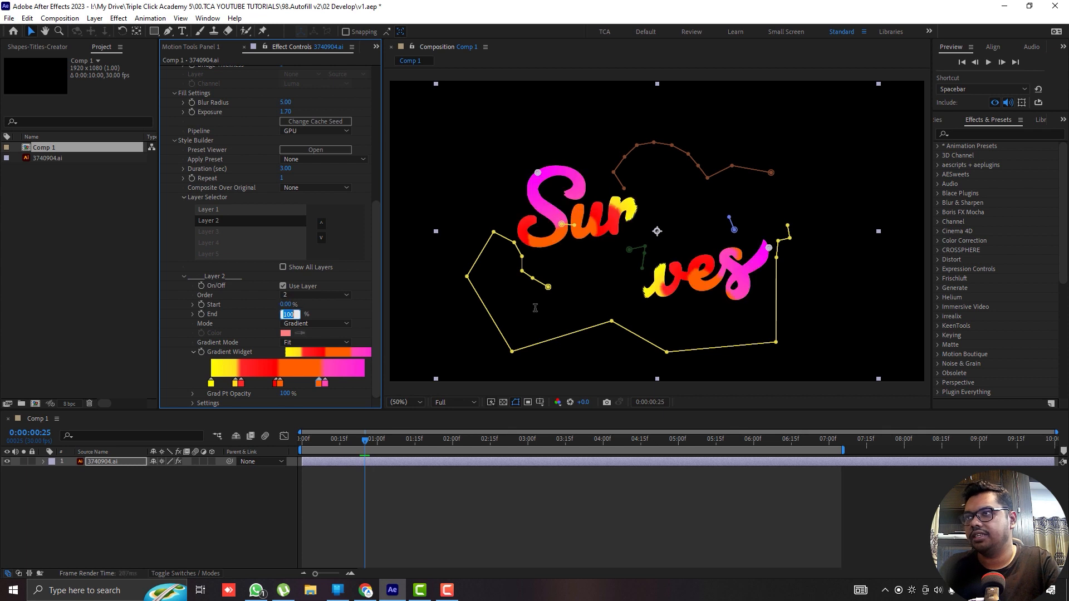
# Step: Select Layer 1, try its Start value at 25%, and set it back to 0%
pyautogui.click(215, 210)
pyautogui.click(286, 271)
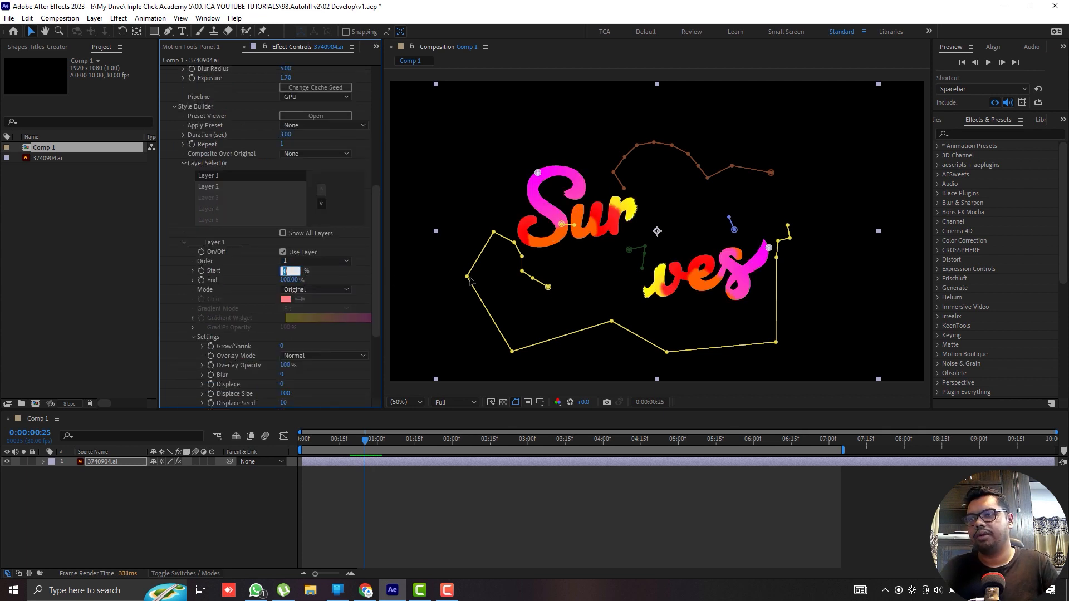
pyautogui.press('Return')
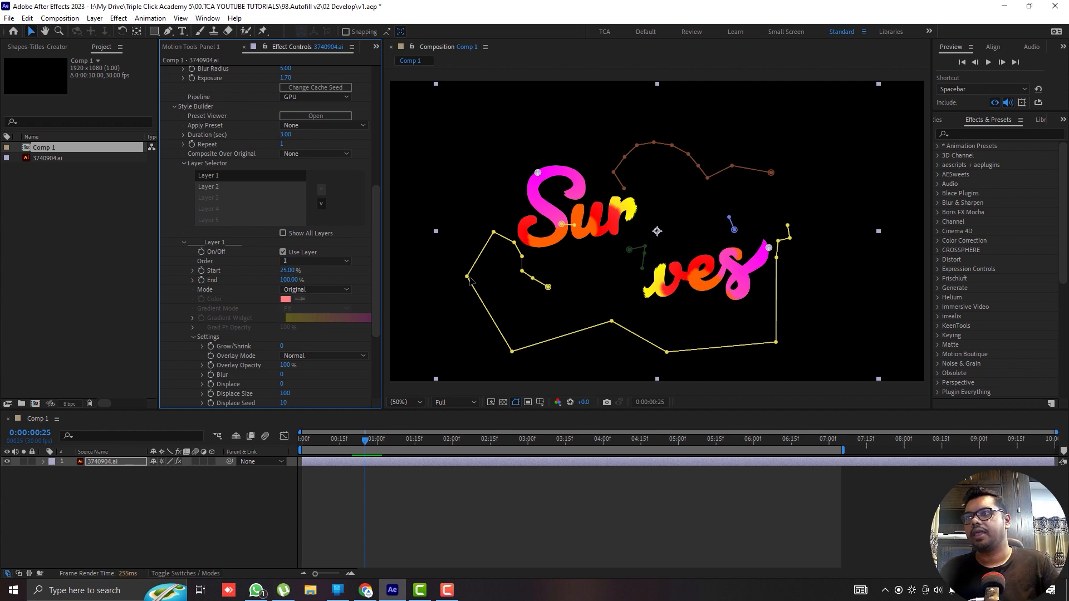
pyautogui.click(286, 271)
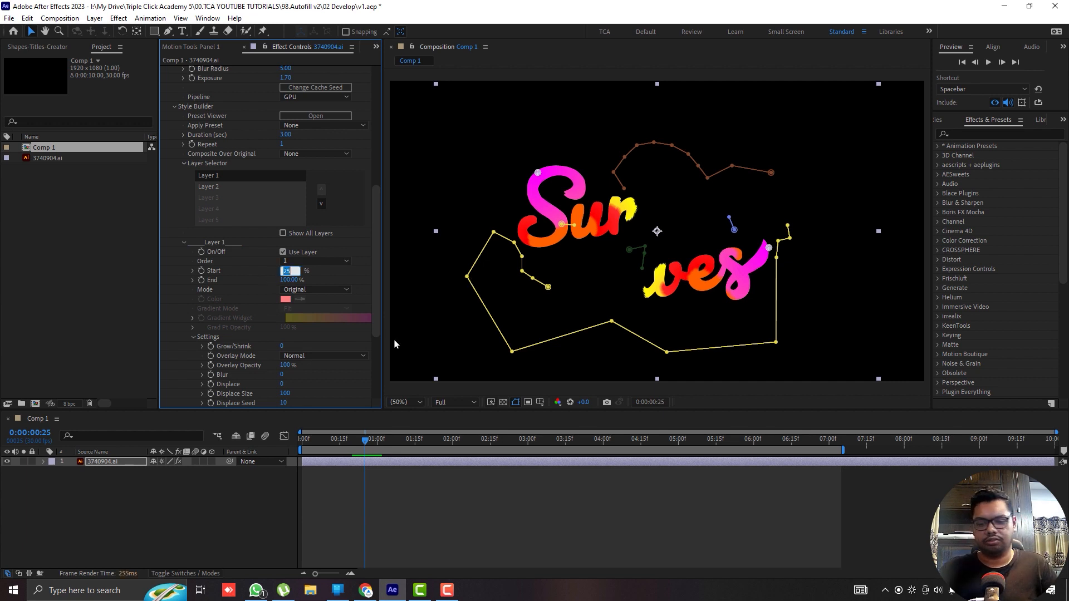
pyautogui.write('0')
# Step: At 0:00:01:07, toggle Layer 2 off and on, and move it above Layer 1 in the Layer Selector
pyautogui.click(394, 440)
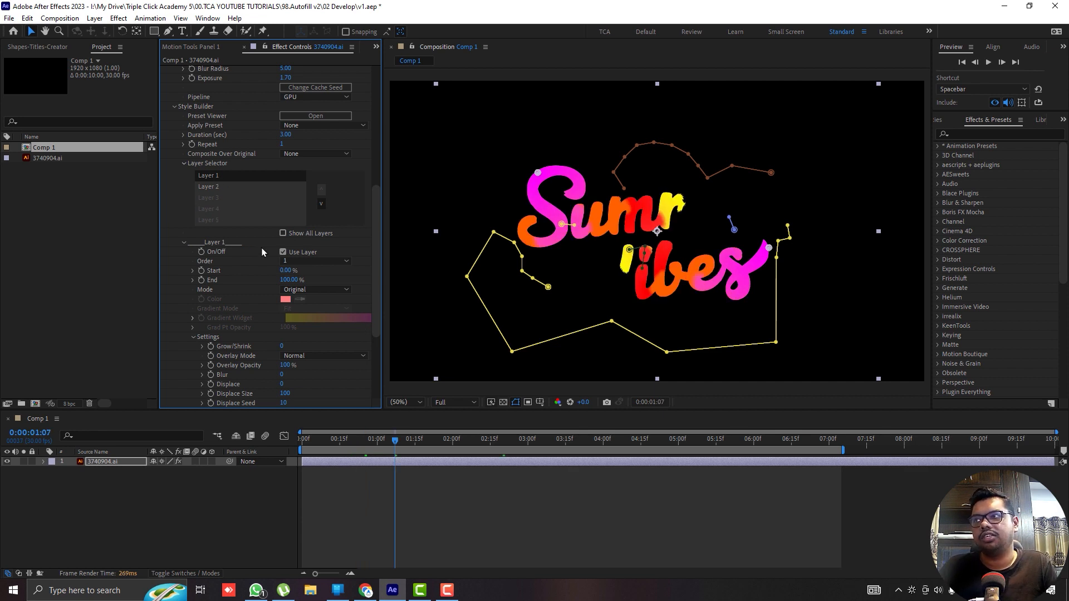
pyautogui.click(225, 185)
pyautogui.scroll(-1, 251, 206)
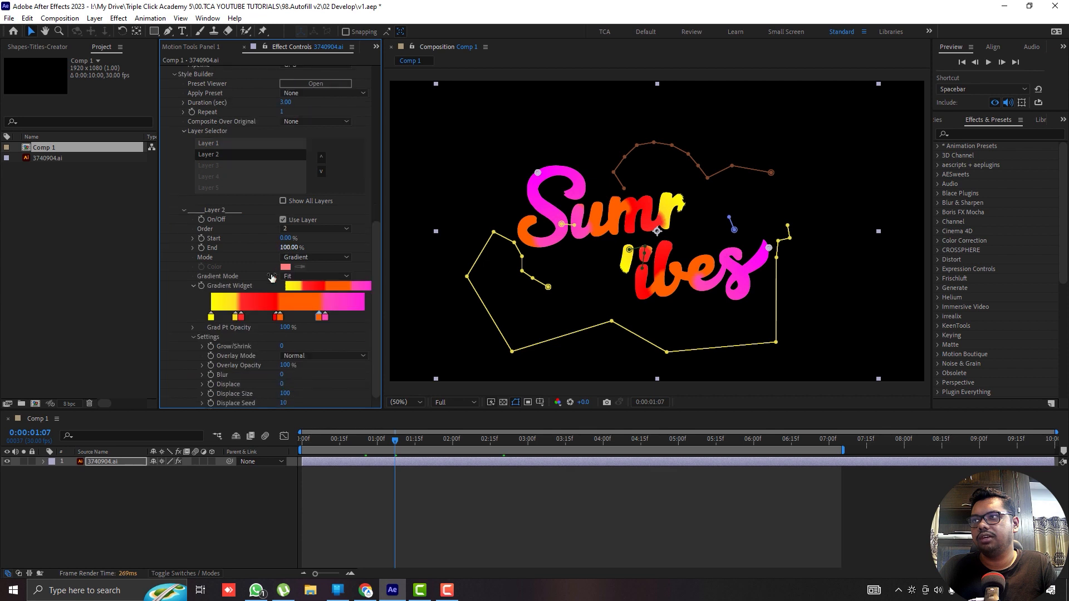
pyautogui.click(283, 219)
pyautogui.scroll(3, 283, 267)
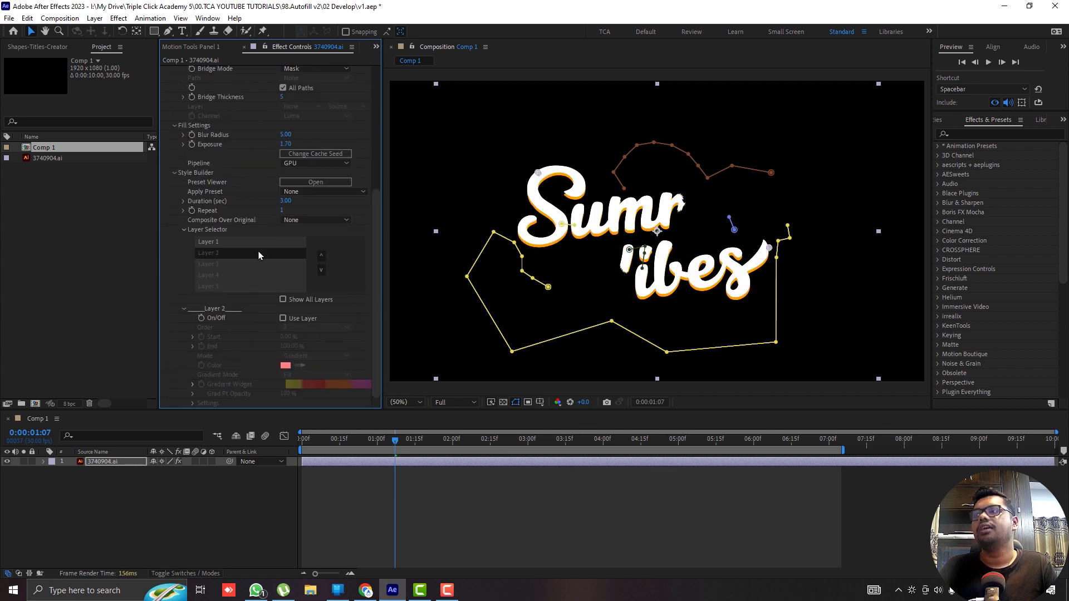
pyautogui.click(283, 318)
pyautogui.click(321, 255)
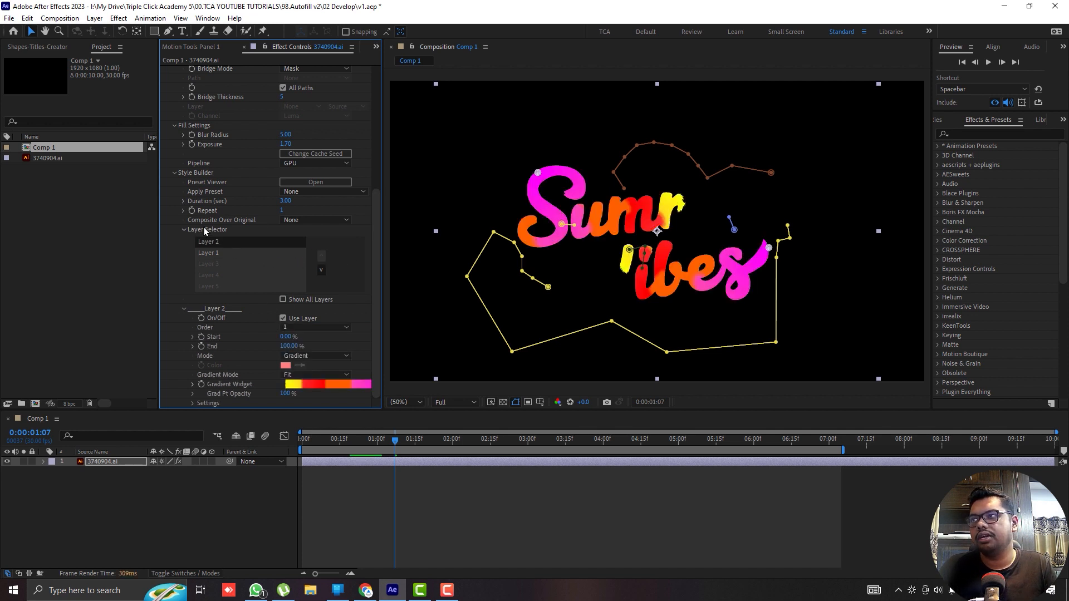
# Step: Select Layer 1 and raise its Start value to 26%
pyautogui.click(208, 254)
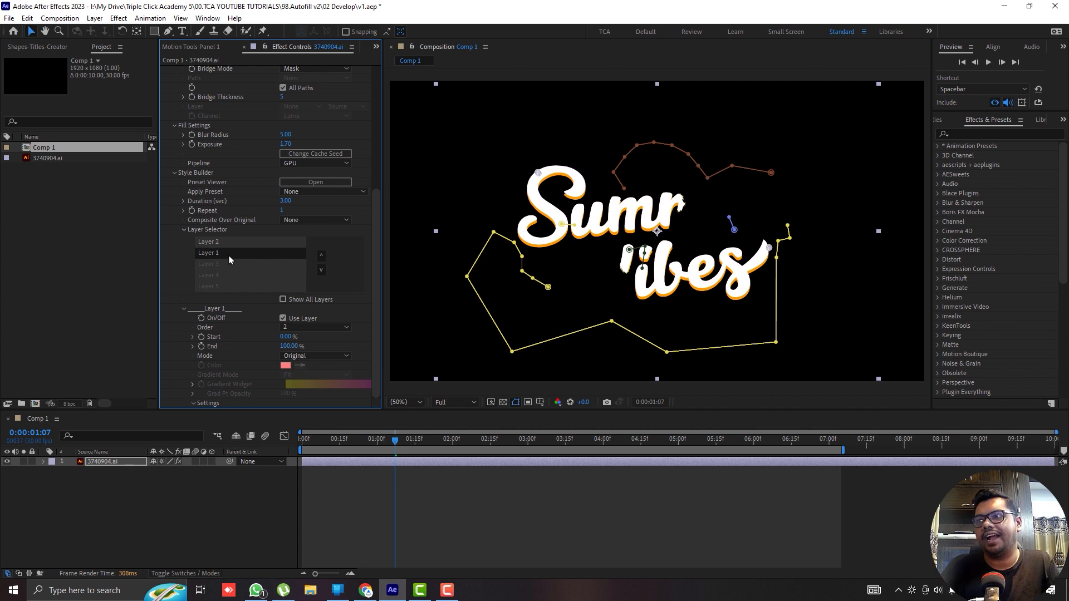
pyautogui.moveTo(283, 337); pyautogui.dragTo(292, 337)
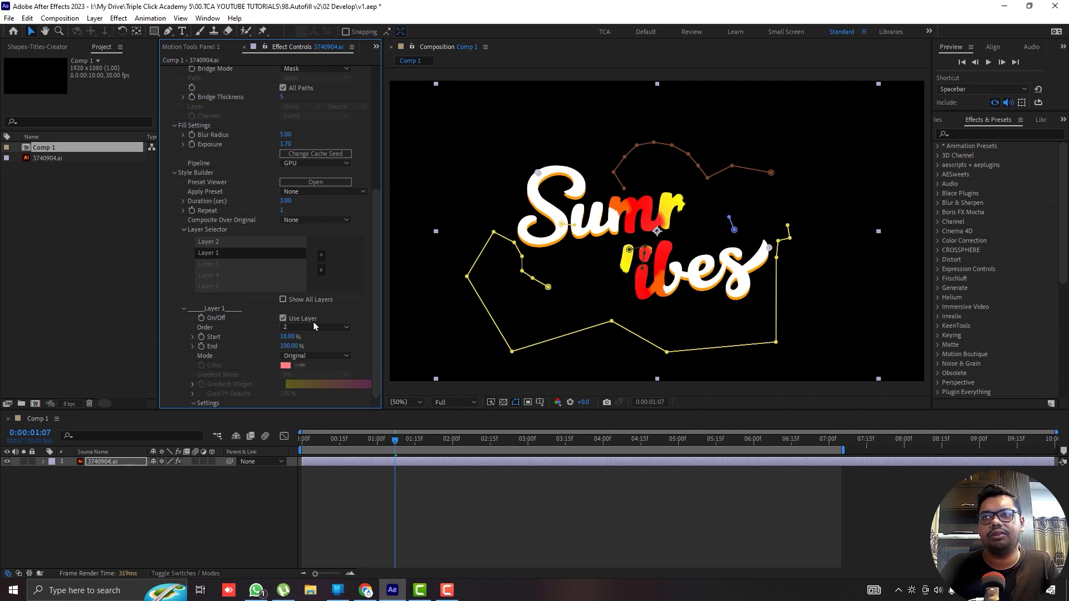
pyautogui.moveTo(285, 337)
pyautogui.mouseDown()
pyautogui.moveTo(294, 336)
pyautogui.moveTo(283, 336)
pyautogui.mouseUp()
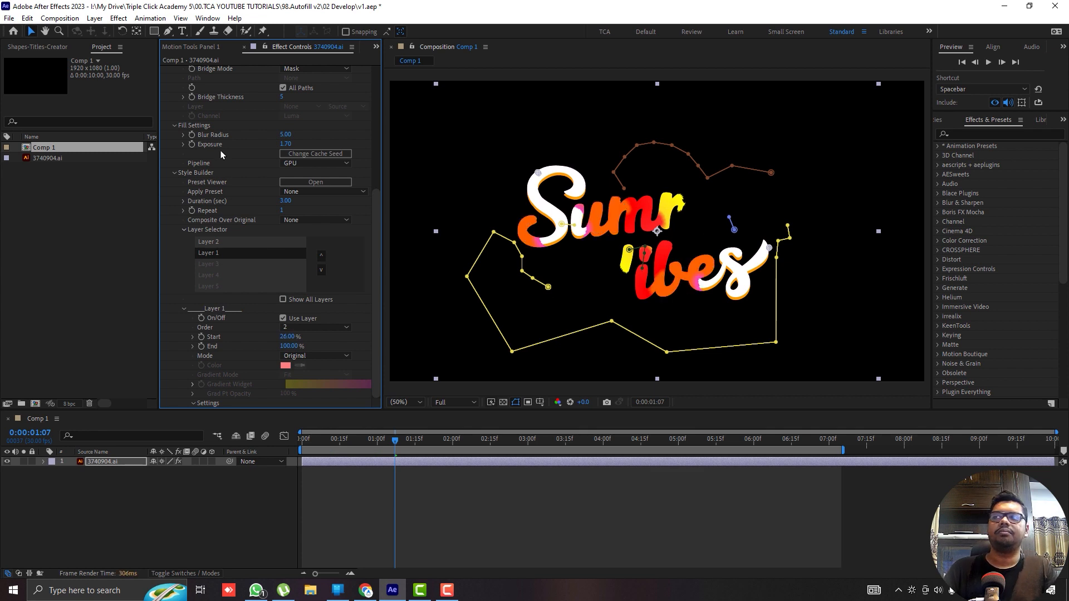
# Step: Try the Age and Trail gradient modes on Layer 2, and set its Gradient Mode back to Fit
pyautogui.click(220, 244)
pyautogui.scroll(-2, 242, 338)
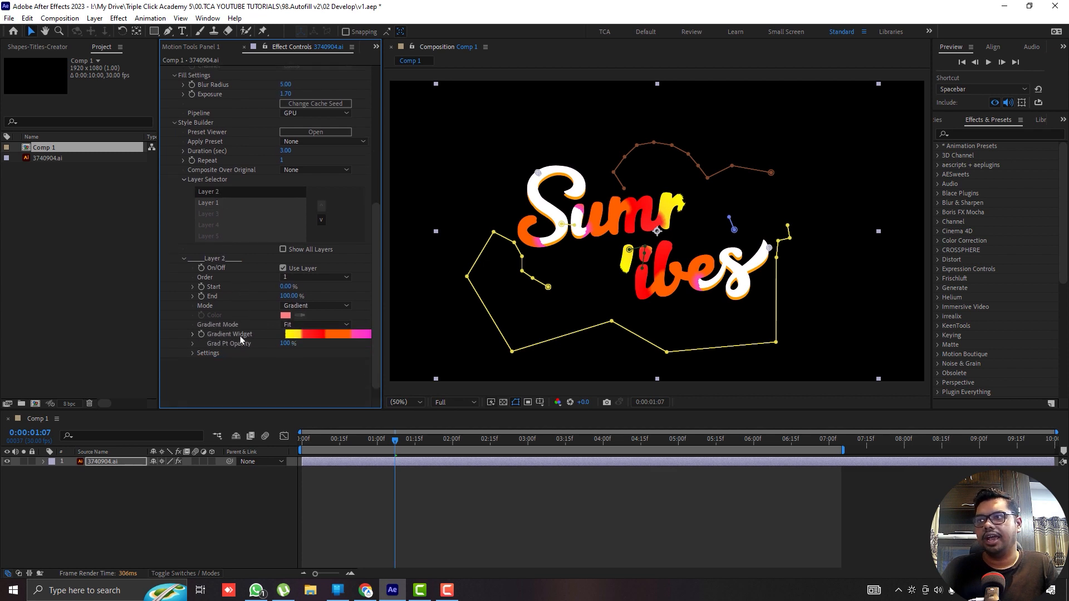
pyautogui.click(321, 325)
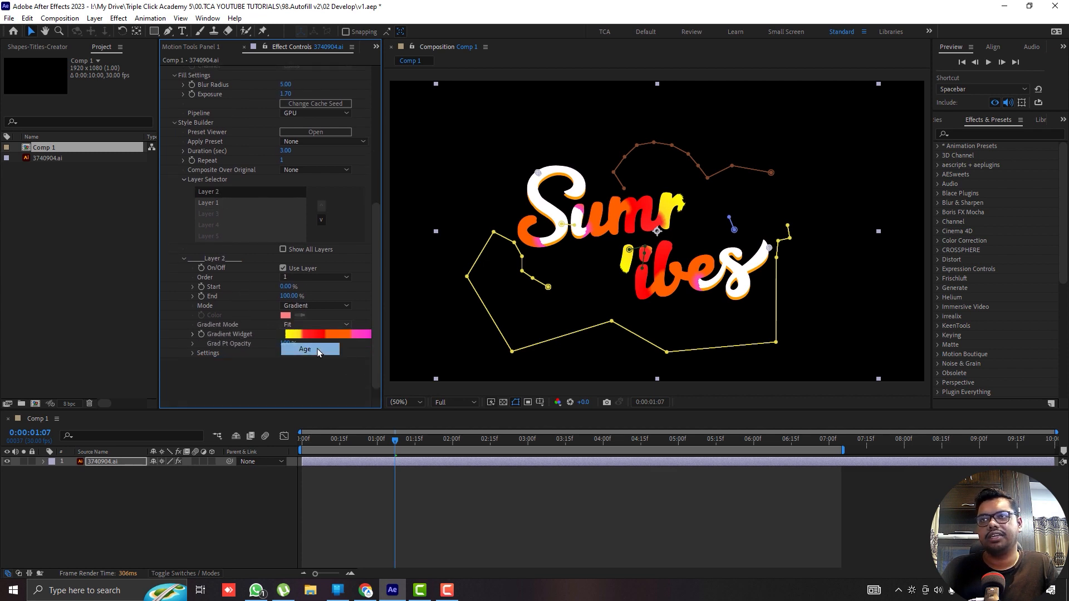
pyautogui.click(306, 349)
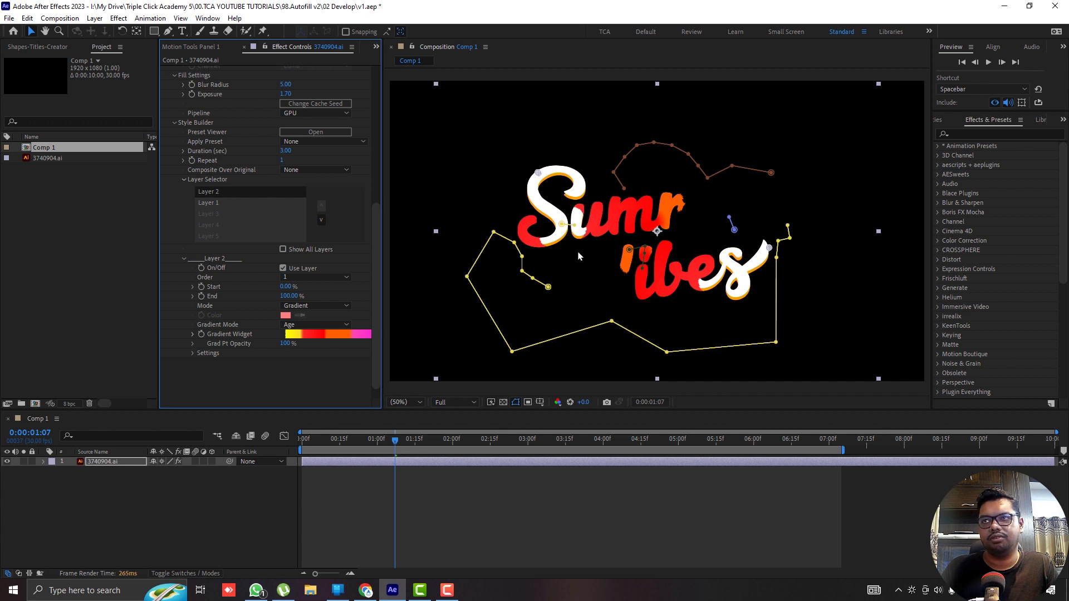
pyautogui.click(311, 324)
pyautogui.click(321, 340)
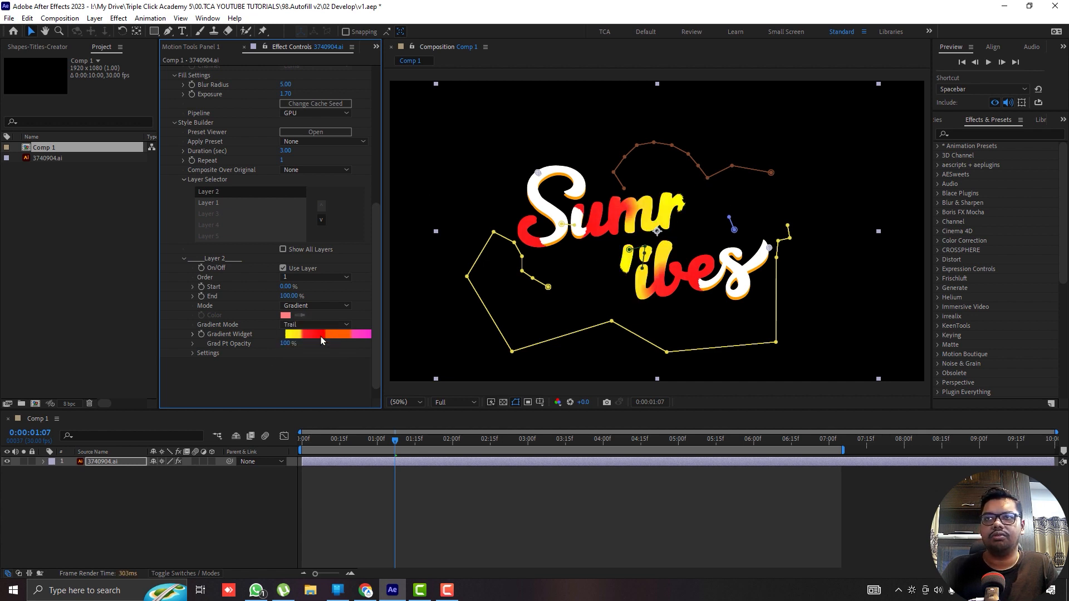
pyautogui.click(333, 325)
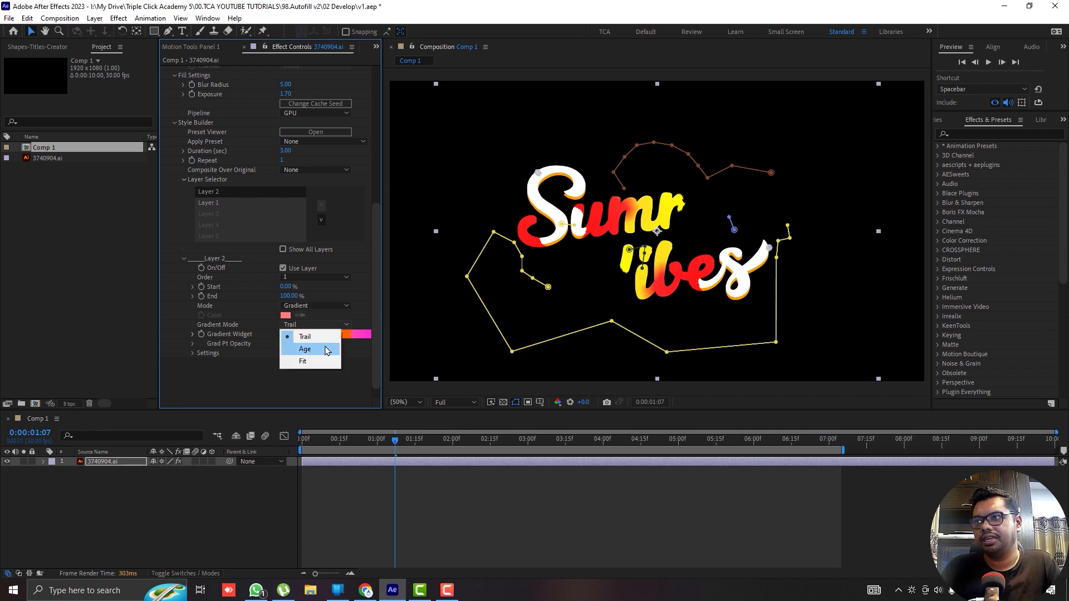
pyautogui.click(326, 366)
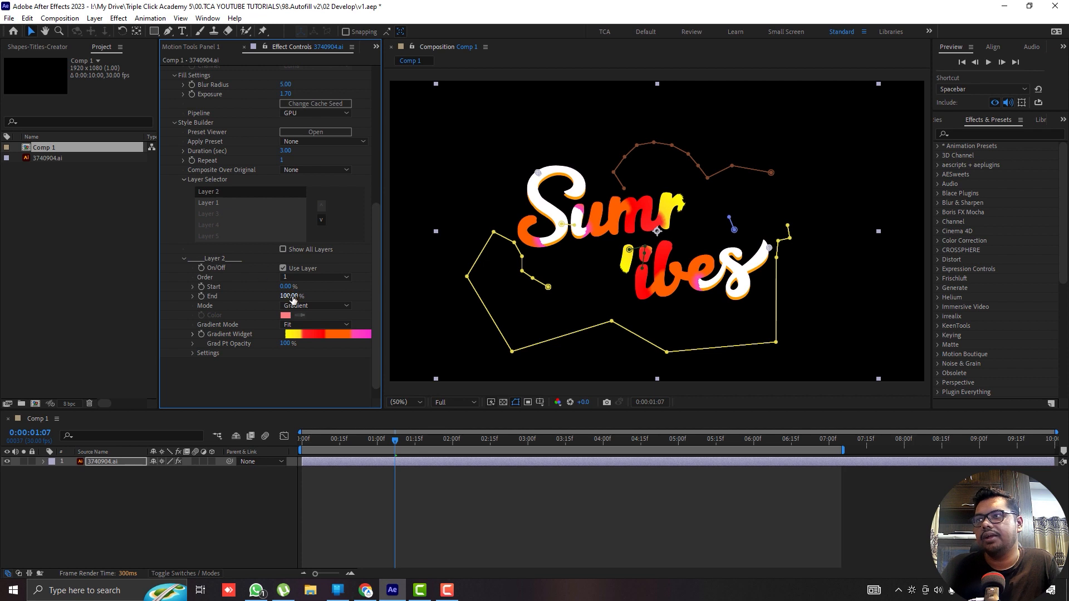
# Step: Preview the layered gradient reveal from the beginning of the composition and stop it at 0:00:01:05
pyautogui.scroll(2, 247, 310)
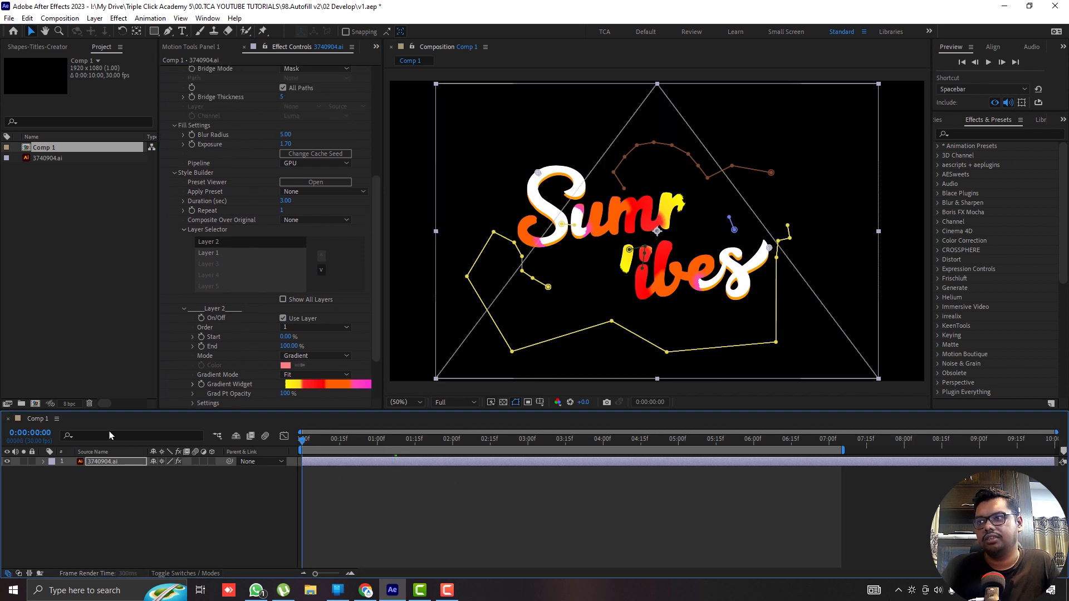
pyautogui.click(473, 494)
pyautogui.press('Home')
pyautogui.press('space')
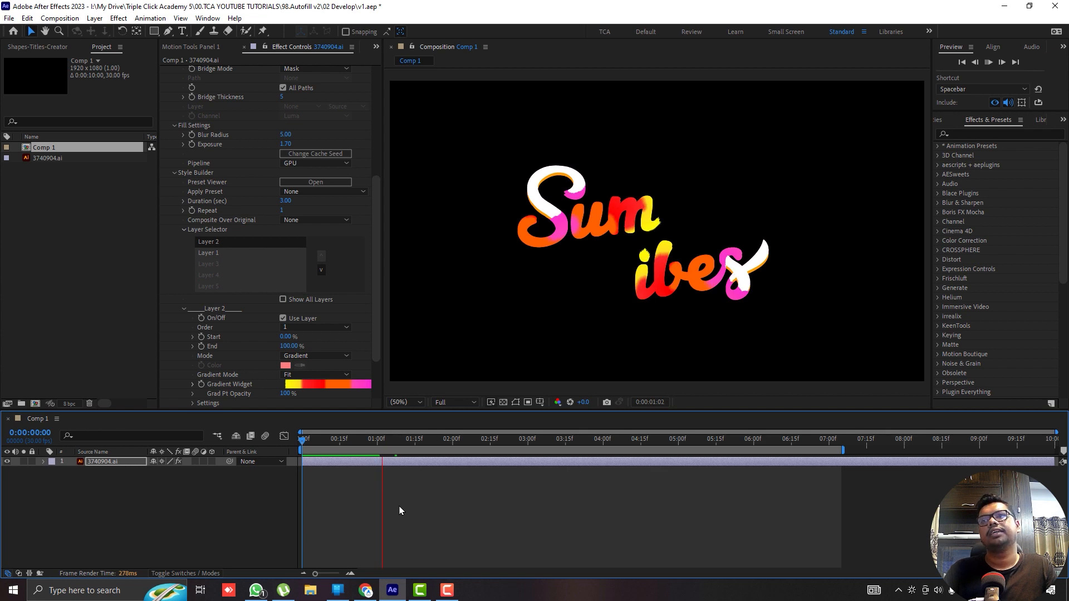
pyautogui.press('space')
# Step: Expand Layer 2's Gradient Widget and add a black (000000) colour point near its pink end
pyautogui.scroll(-3, 250, 349)
pyautogui.scroll(-1, 250, 349)
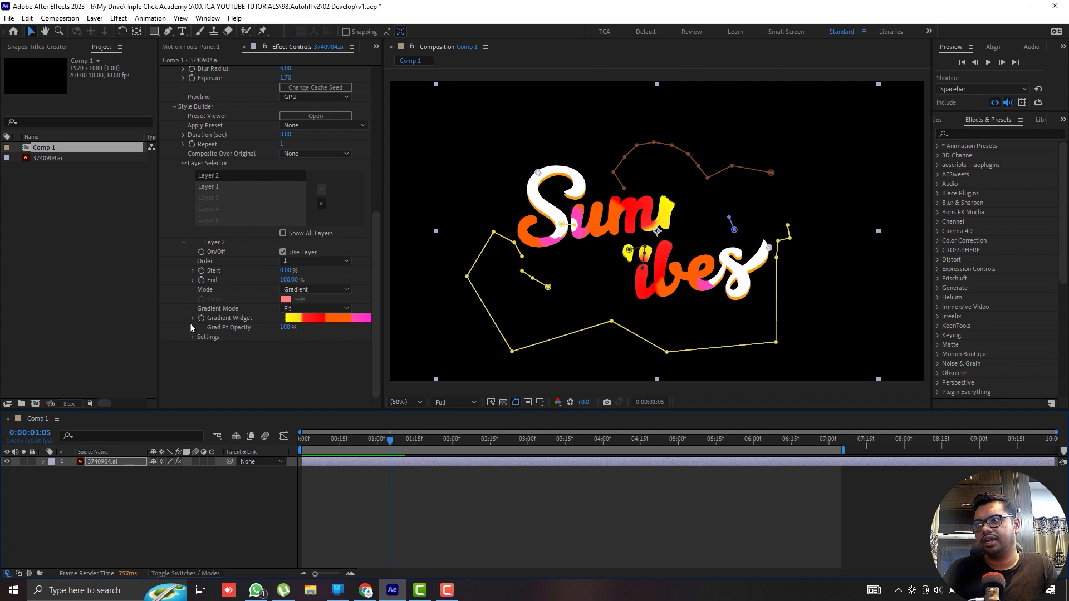
pyautogui.click(347, 351)
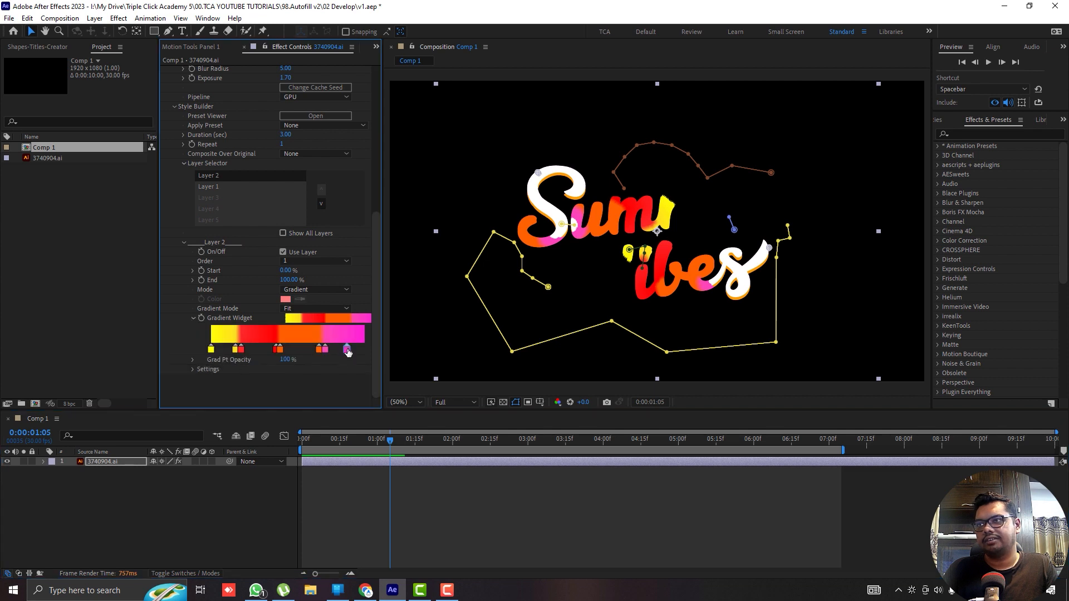
pyautogui.doubleClick(347, 351)
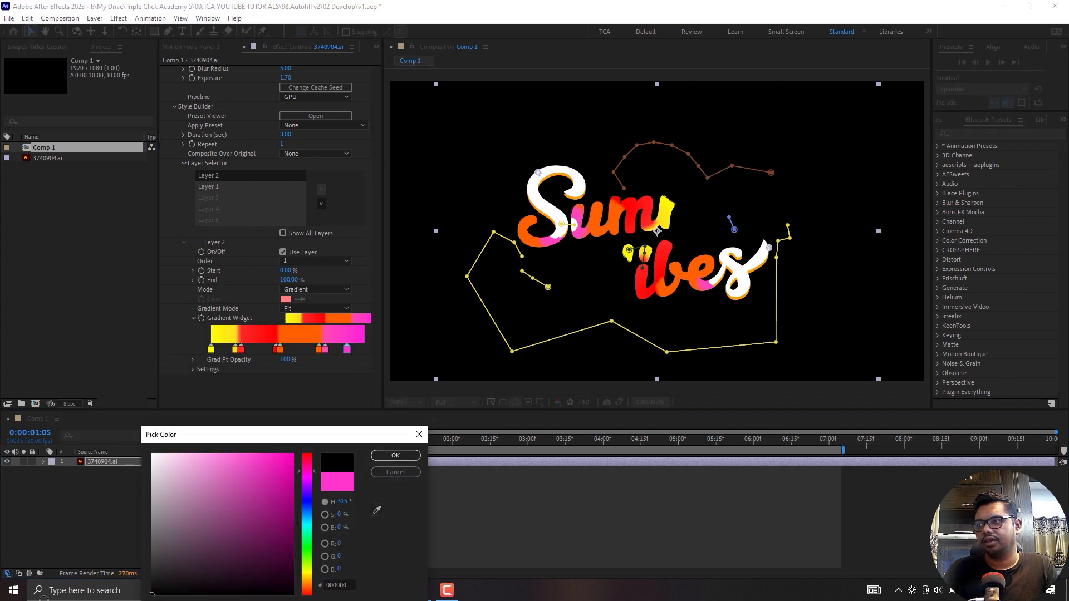
pyautogui.click(373, 457)
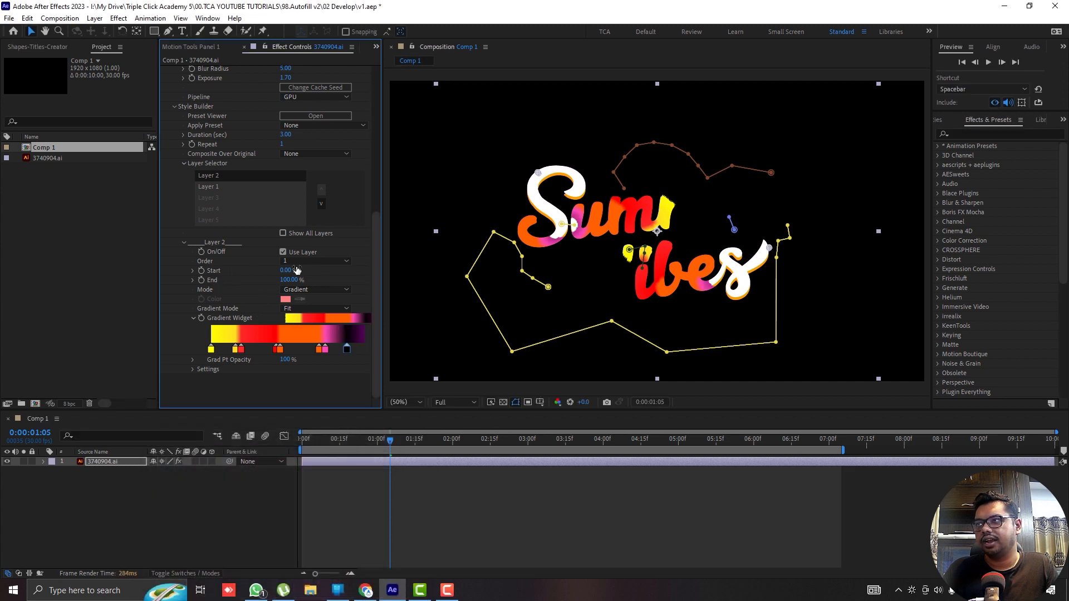
# Step: Expand Layer 2's Settings in the Style Builder and set its Overlay Mode to Screen
pyautogui.scroll(1, 234, 269)
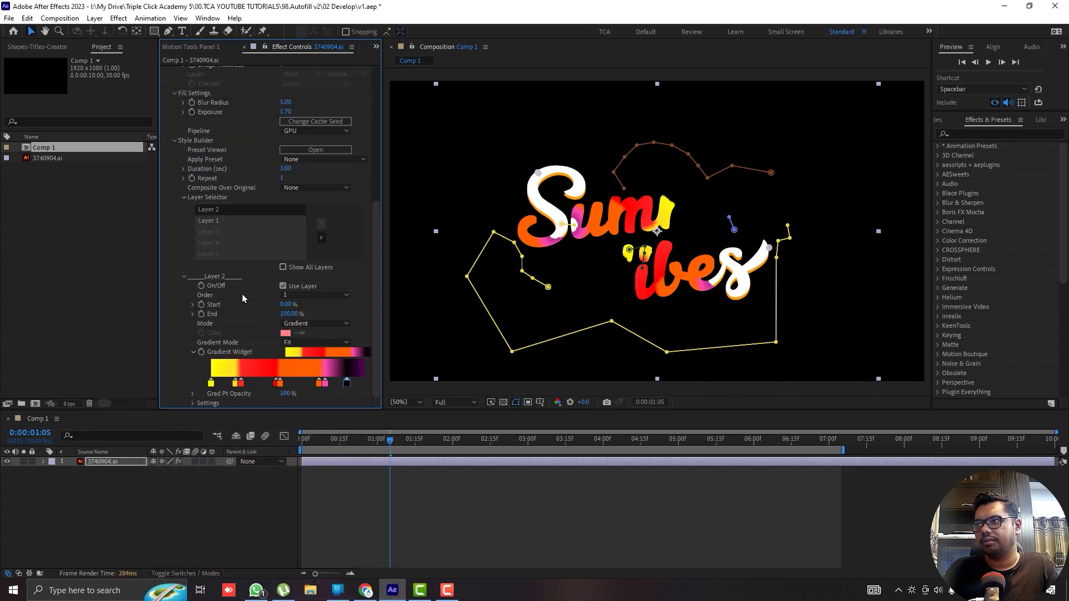
pyautogui.click(193, 404)
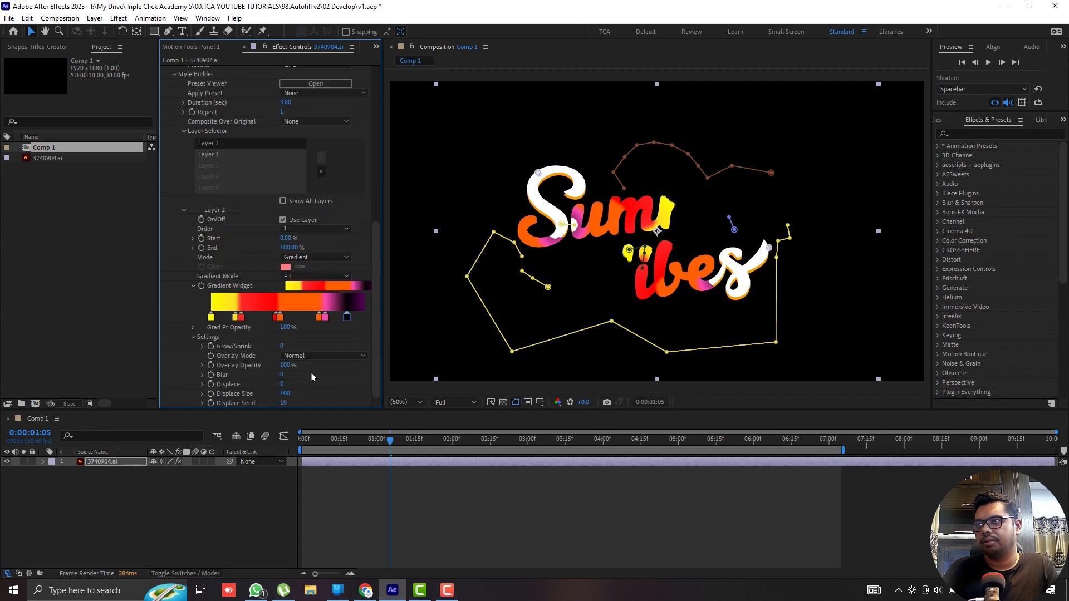
pyautogui.click(321, 356)
pyautogui.click(321, 424)
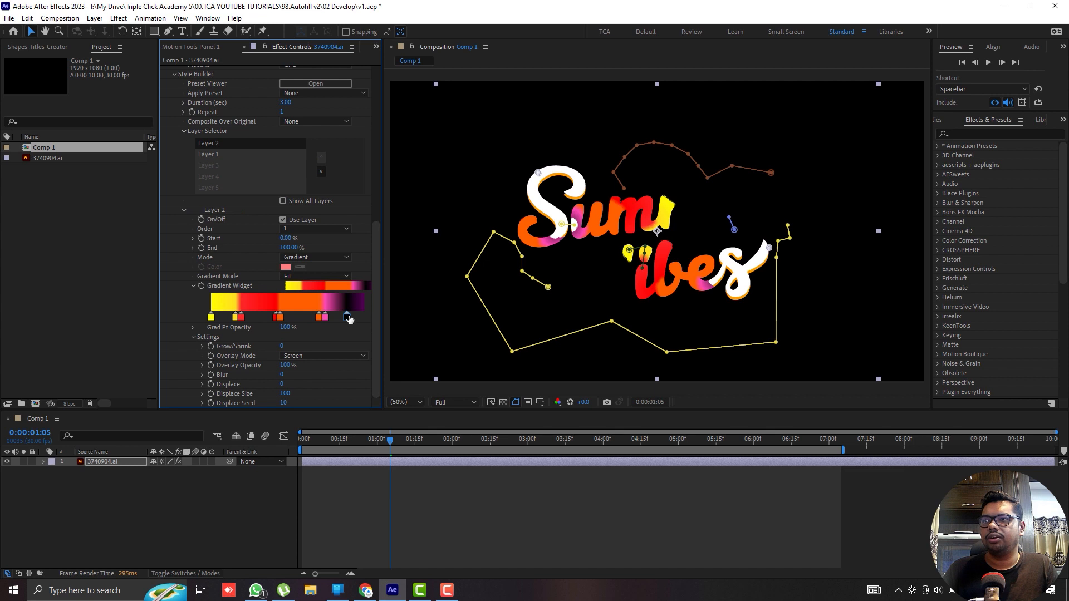
# Step: Move Layer 2's black gradient point to the far end and add another black point between it and the pink one
pyautogui.moveTo(347, 317); pyautogui.dragTo(364, 317)
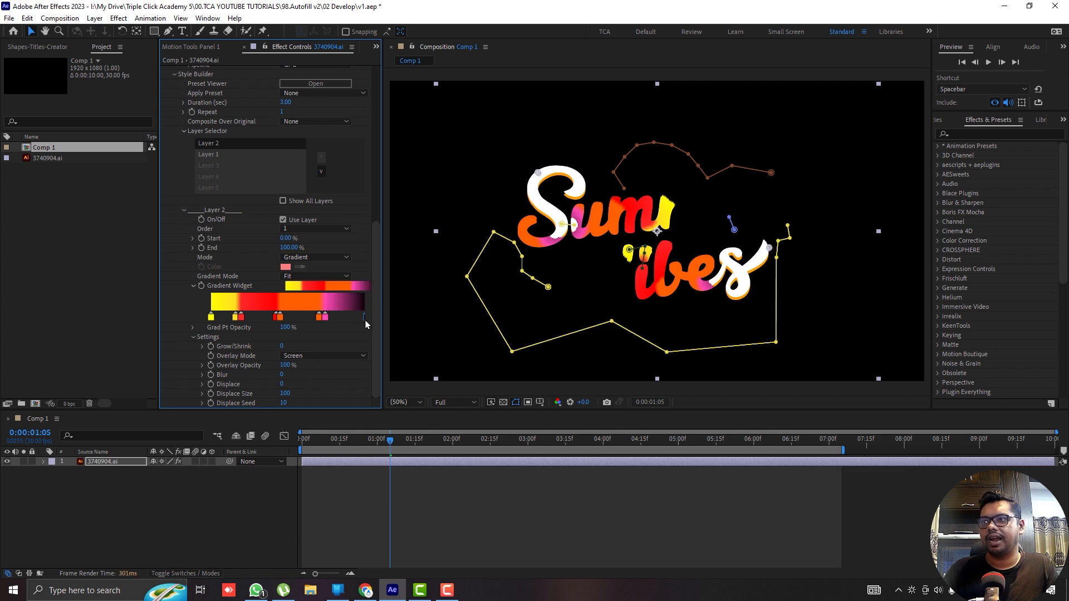
pyautogui.doubleClick(346, 316)
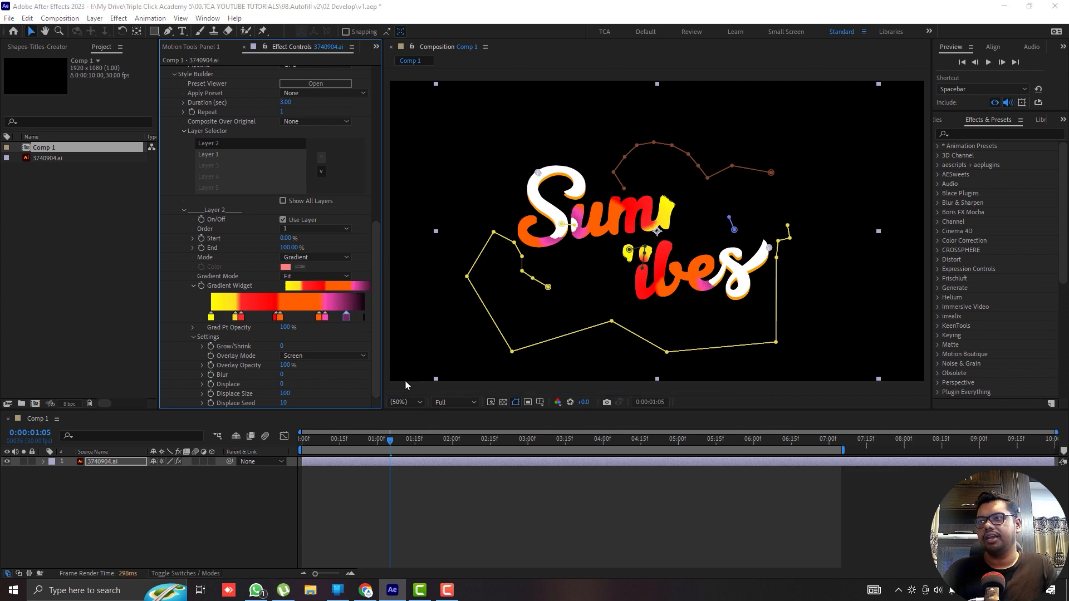
pyautogui.click(216, 548)
pyautogui.click(395, 455)
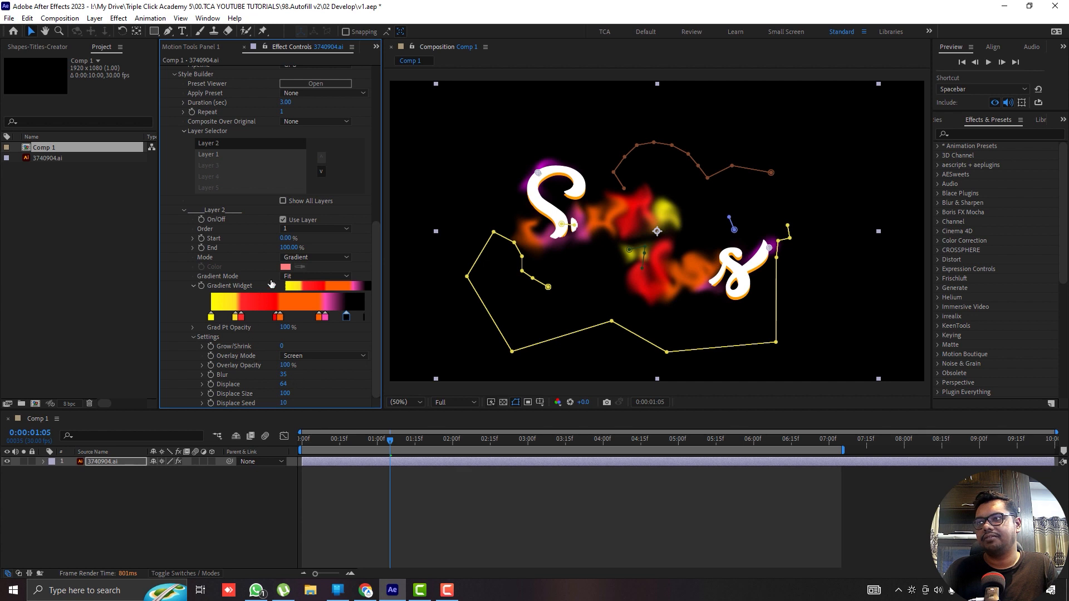
# Step: Select Layer 1 in the Layer Selector and set its Start value to 10%
pyautogui.click(218, 154)
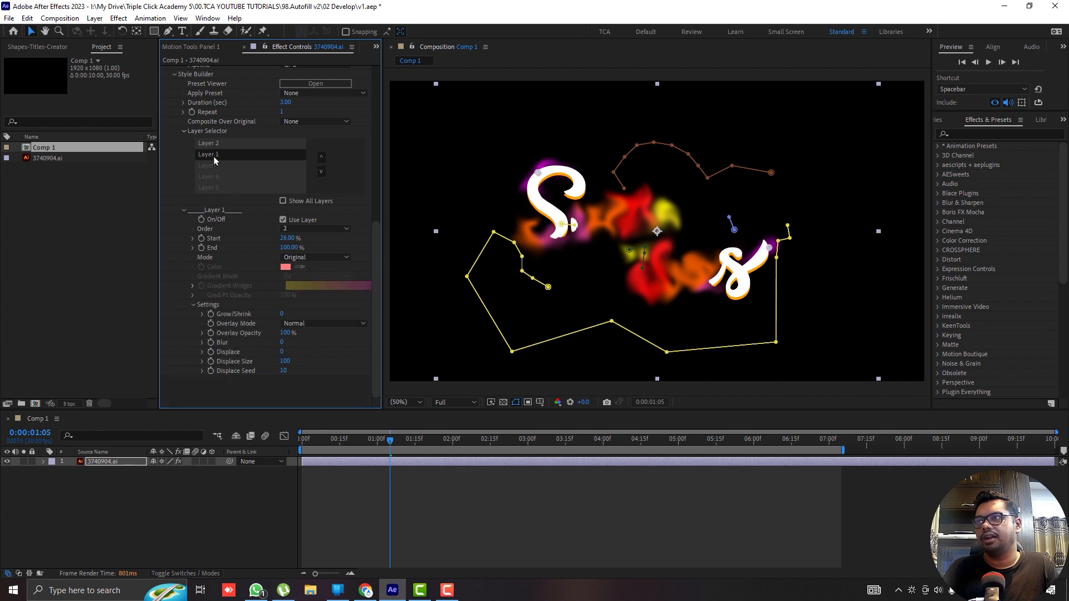
pyautogui.click(286, 238)
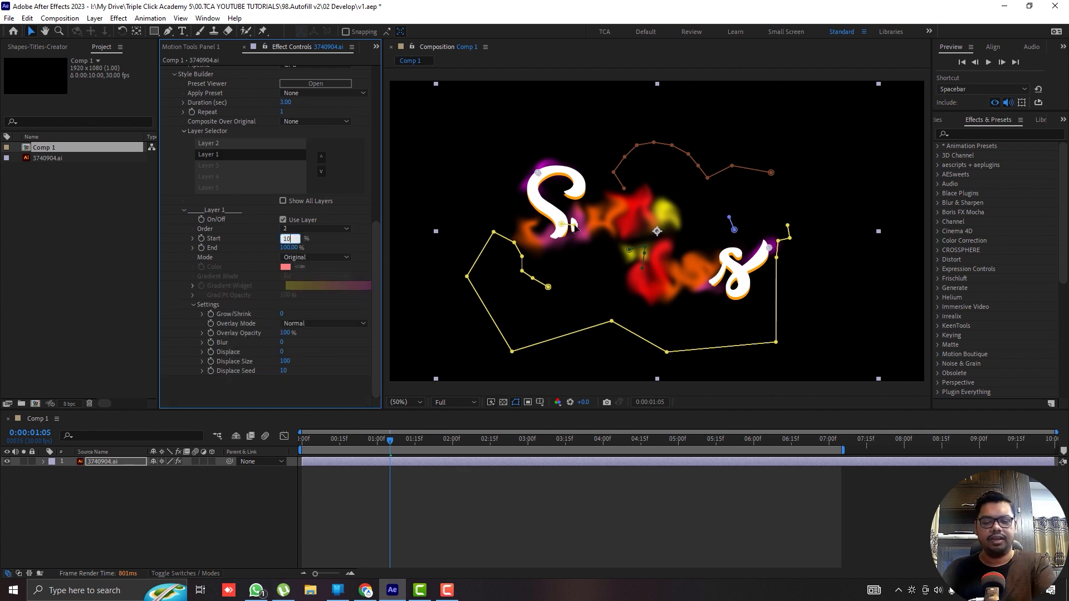
pyautogui.press('Return')
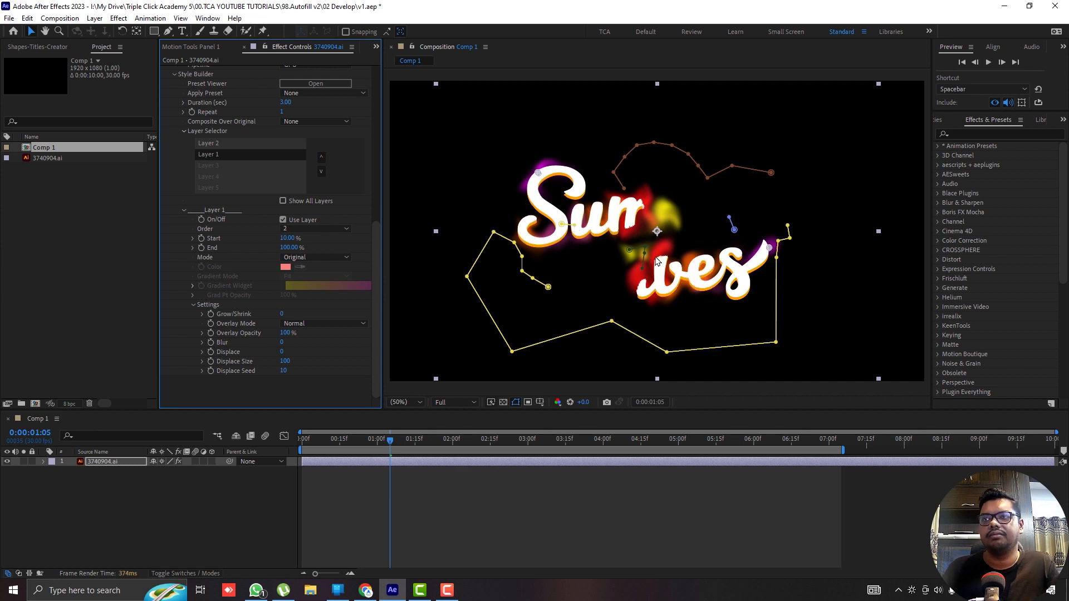
# Step: Try a Displace Size of 10 on Layer 1
pyautogui.click(285, 361)
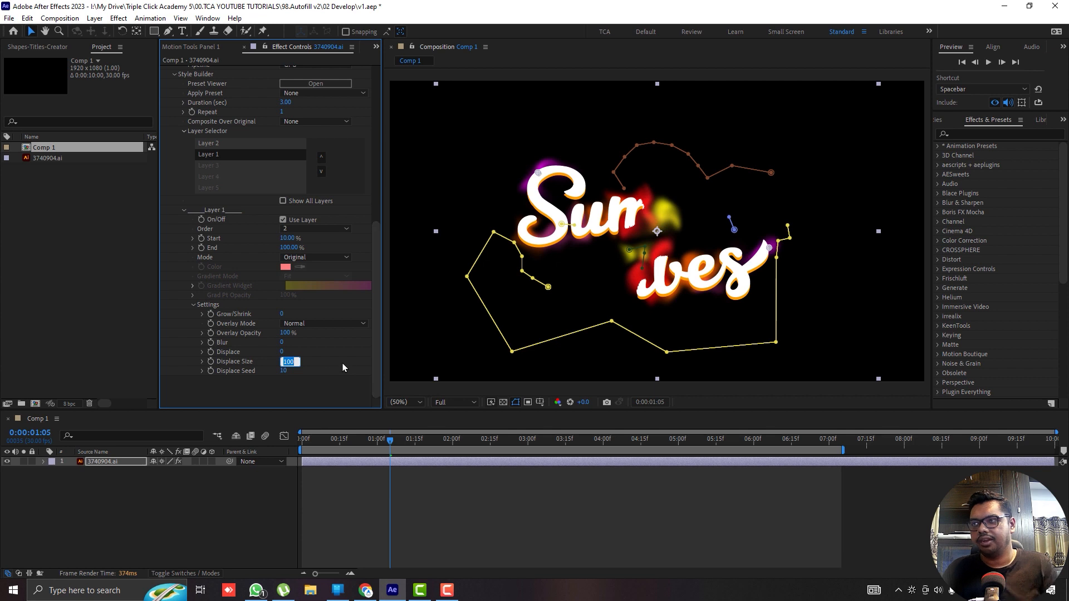
pyautogui.write('10')
pyautogui.press('Return')
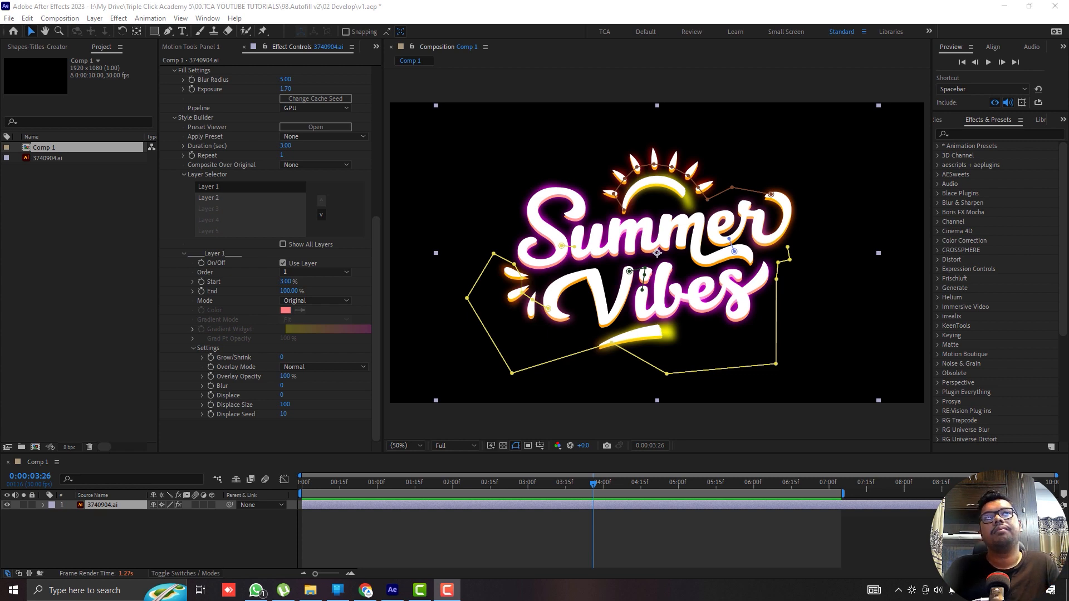
# Step: Switch to Chrome and review the Professional 2D Motion Graphics Course page from its price and details down to What Will You Learn
pyautogui.moveTo(1068, 8); pyautogui.dragTo(668, 1)
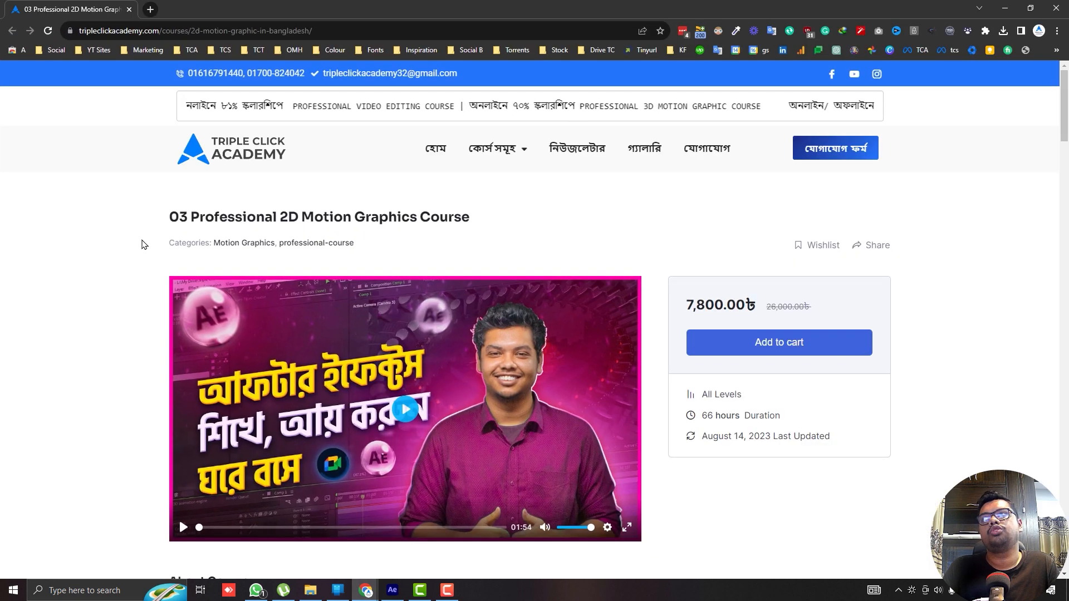
pyautogui.scroll(-2, 142, 245)
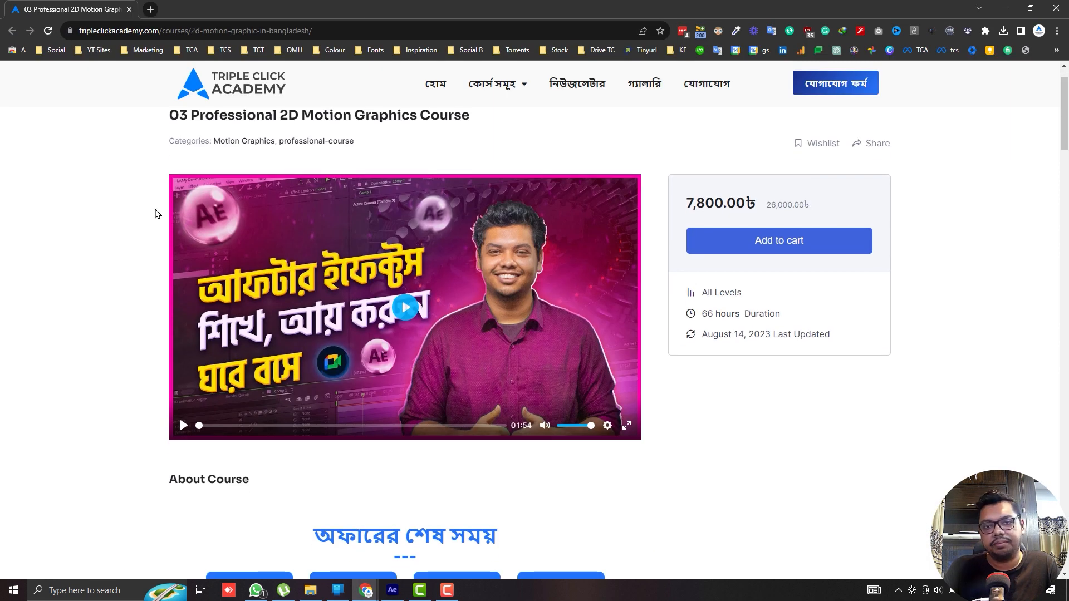
pyautogui.scroll(-4, 98, 202)
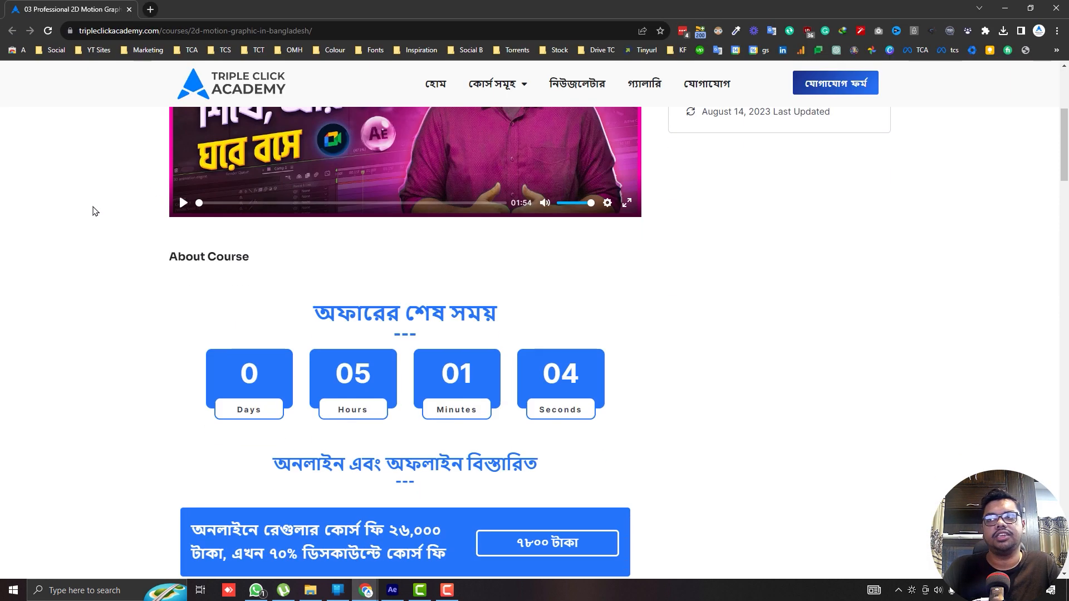
pyautogui.scroll(-4, 95, 203)
pyautogui.scroll(-4, 96, 200)
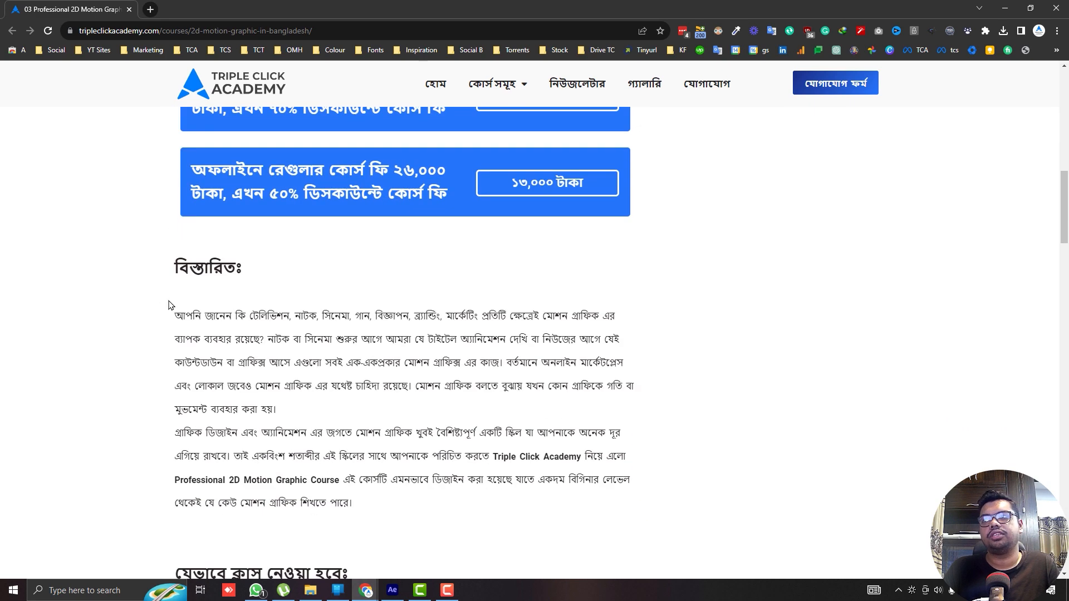
pyautogui.scroll(-4, 484, 323)
pyautogui.scroll(-2, 484, 328)
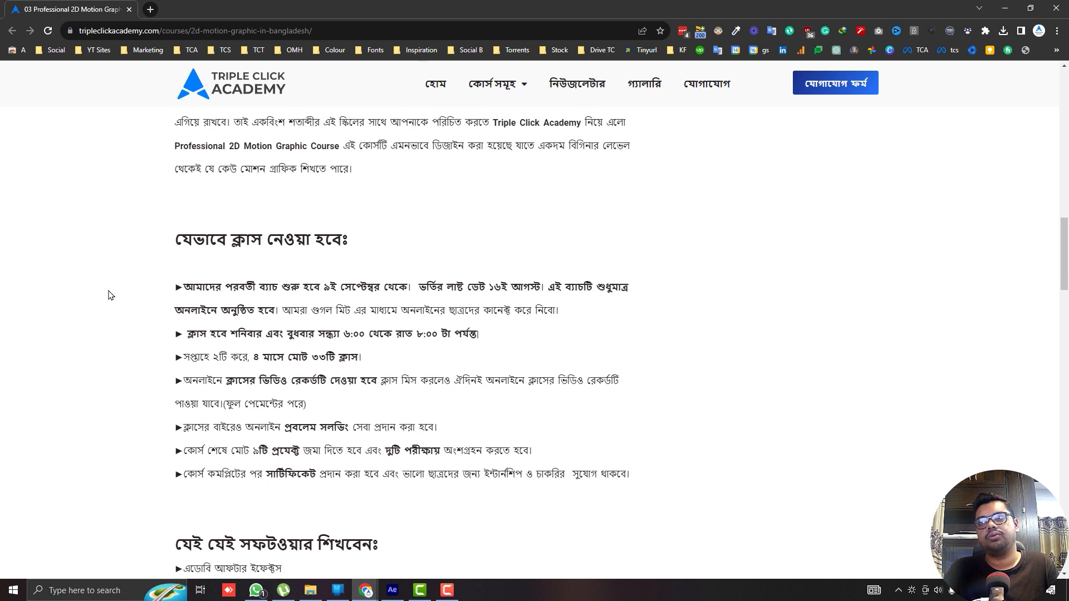
pyautogui.scroll(-2, 109, 293)
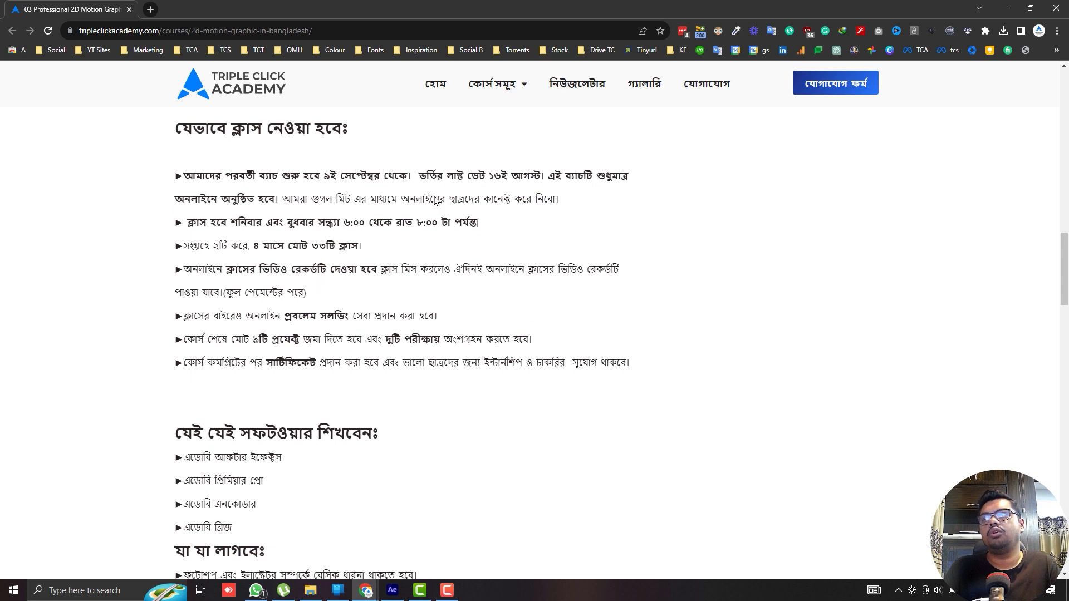
pyautogui.scroll(-4, 601, 282)
pyautogui.scroll(-8, 720, 300)
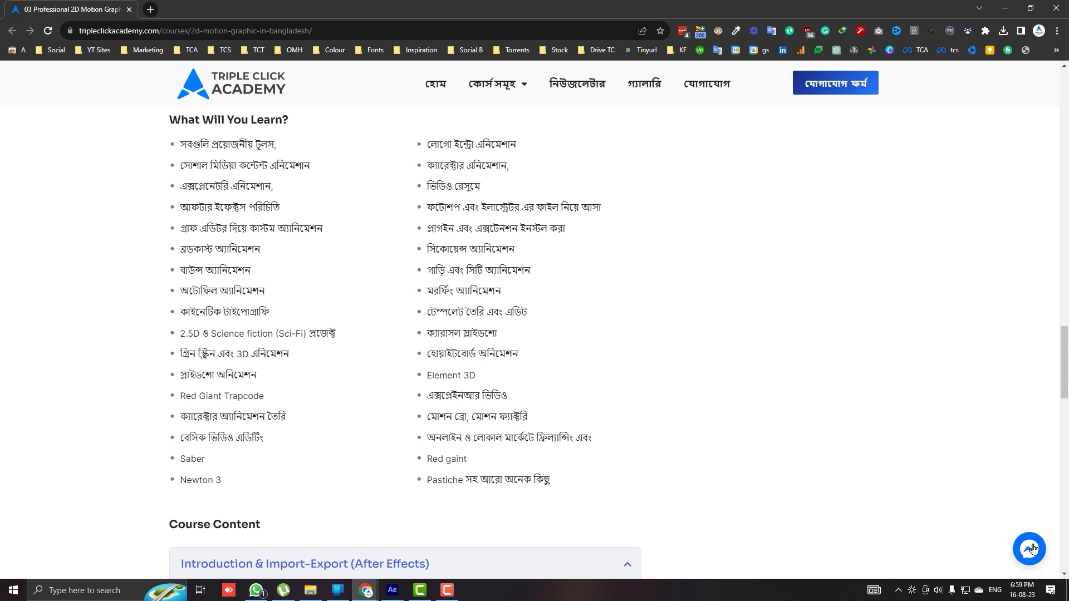
# Step: Open the Messenger chat on the course page and continue past the log-in prompt to the Triple Click Academy conversation
pyautogui.click(1031, 548)
pyautogui.click(954, 472)
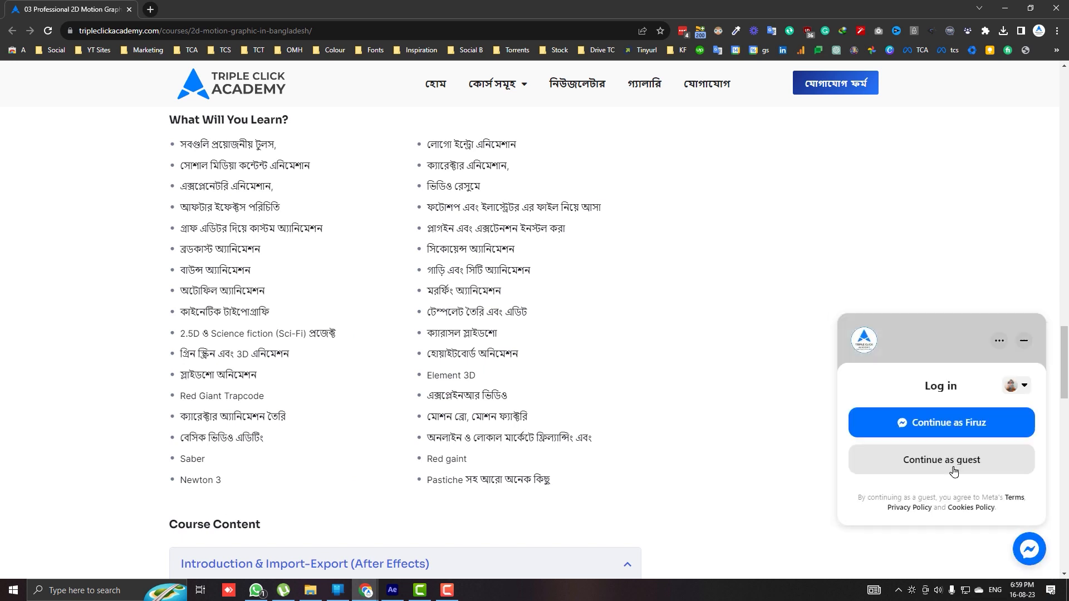
pyautogui.click(949, 458)
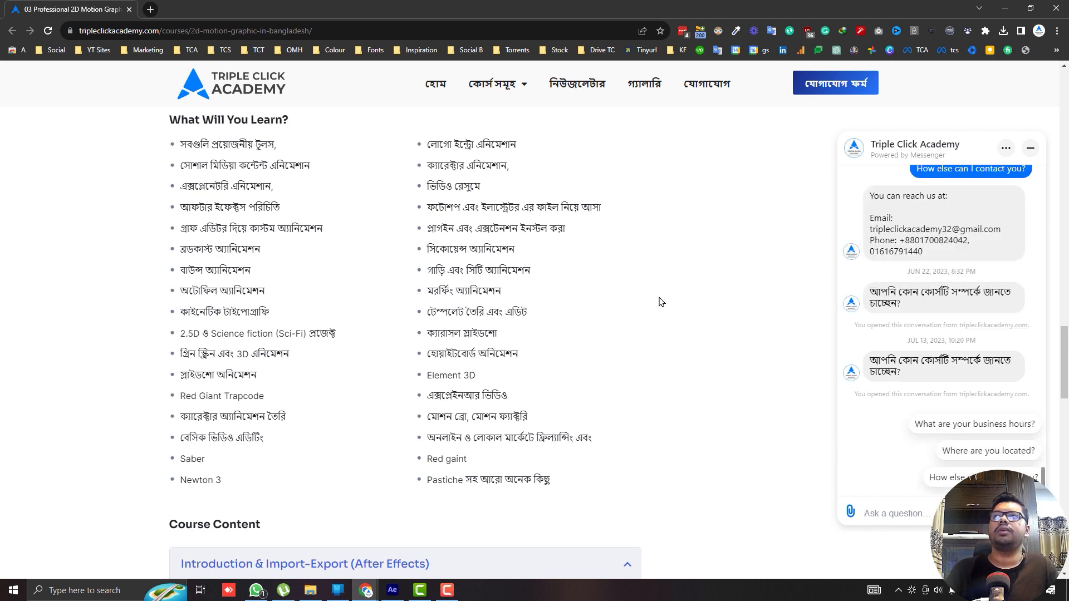
# Step: Open the bookmarked Triple Click Academy FB Page in a new browser tab and view it
pyautogui.click(53, 49)
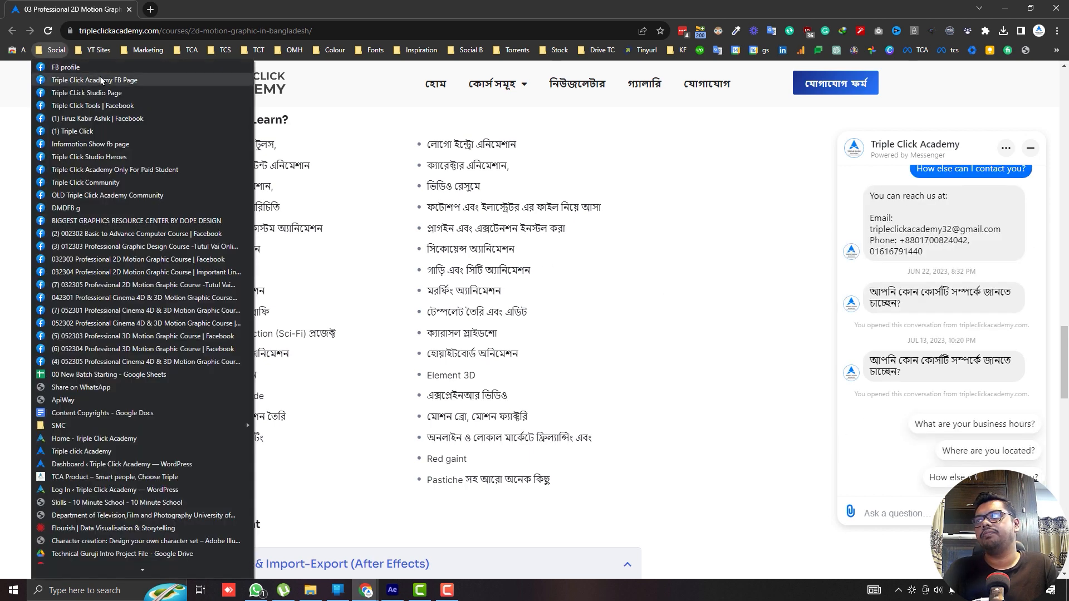
pyautogui.middleClick(83, 75)
pyautogui.click(195, 6)
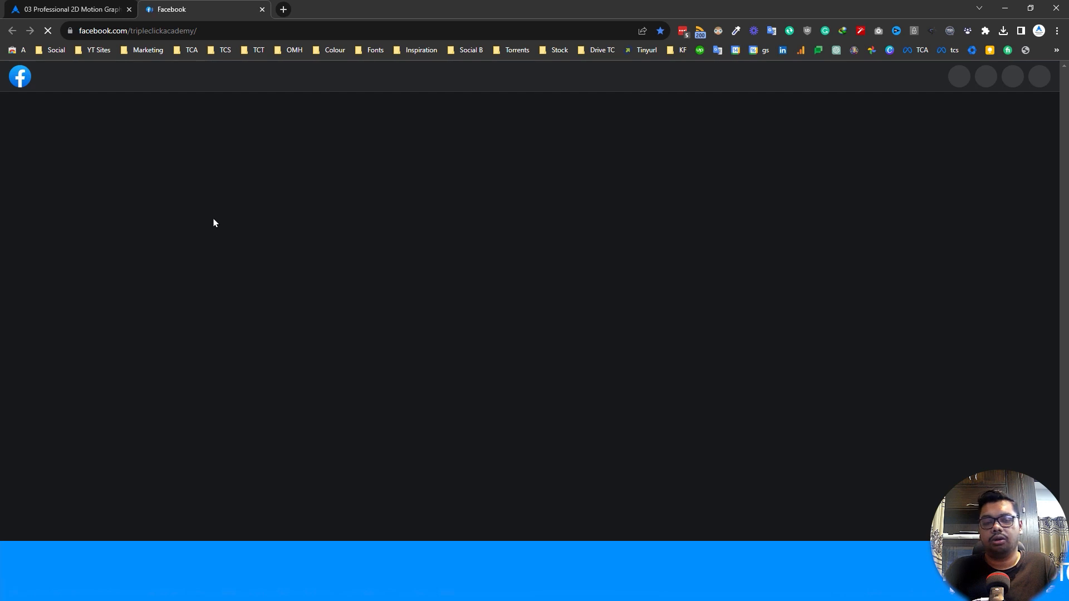
# Step: Return to the 2D Motion Graphics course page, minimise the chat and review the offer countdown and course price
pyautogui.click(30, 6)
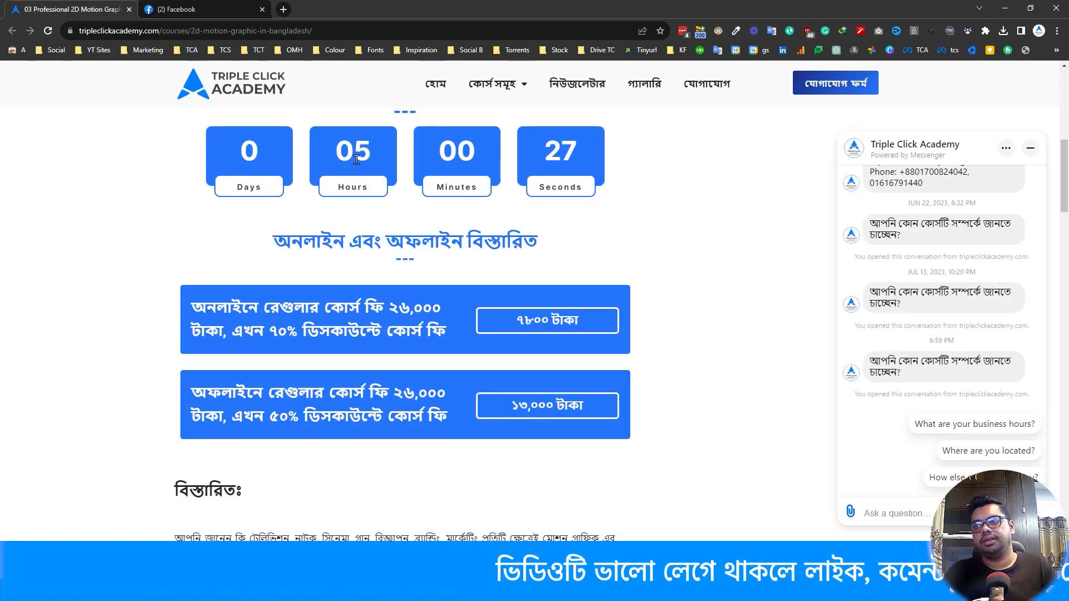
pyautogui.click(1038, 151)
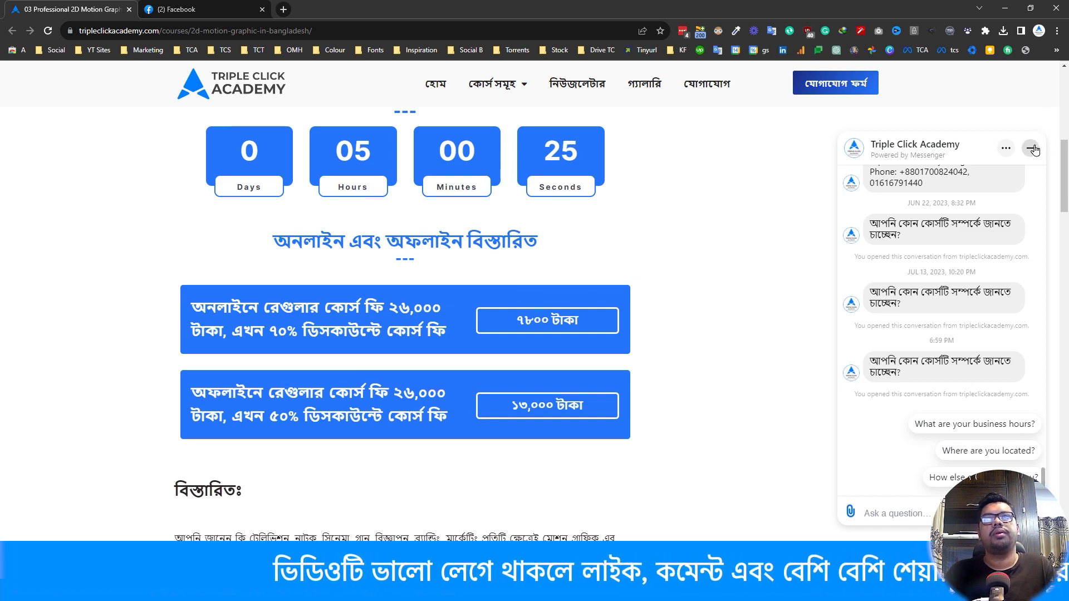
pyautogui.scroll(3, 656, 234)
pyautogui.scroll(1, 653, 234)
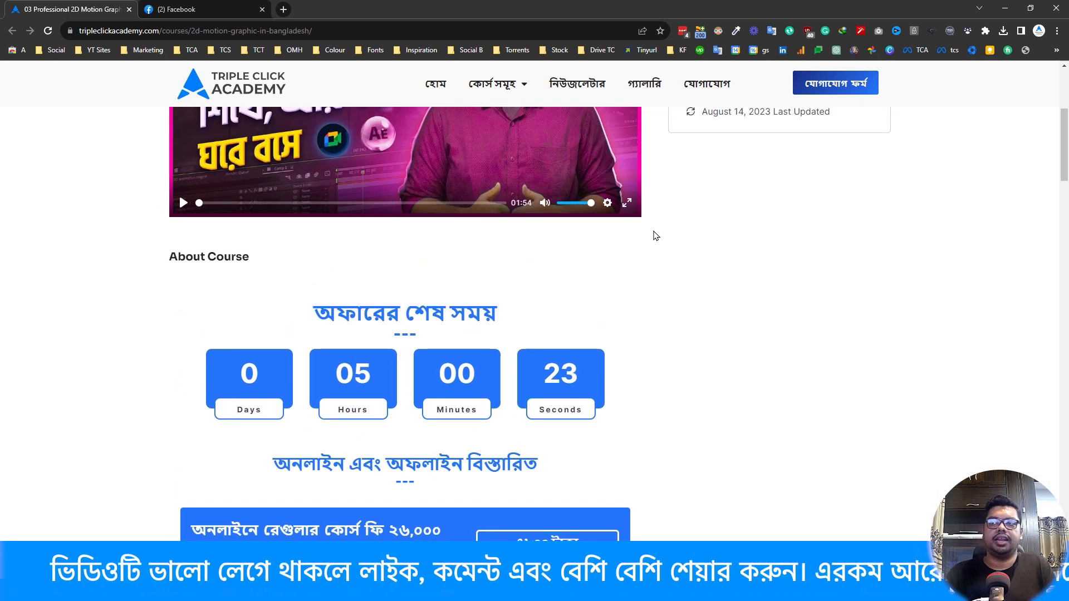
pyautogui.scroll(4, 707, 277)
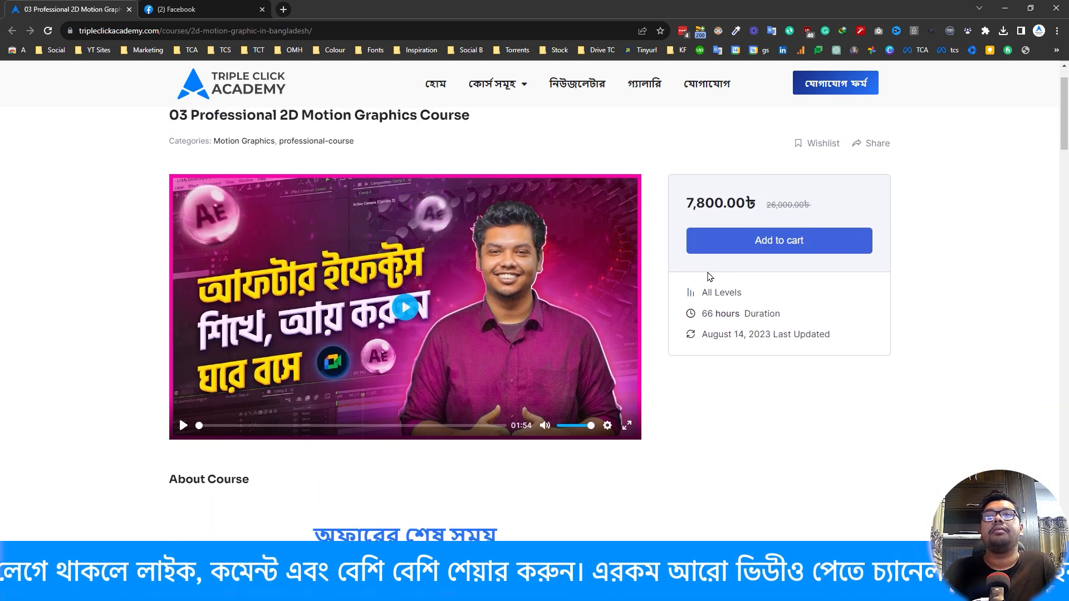